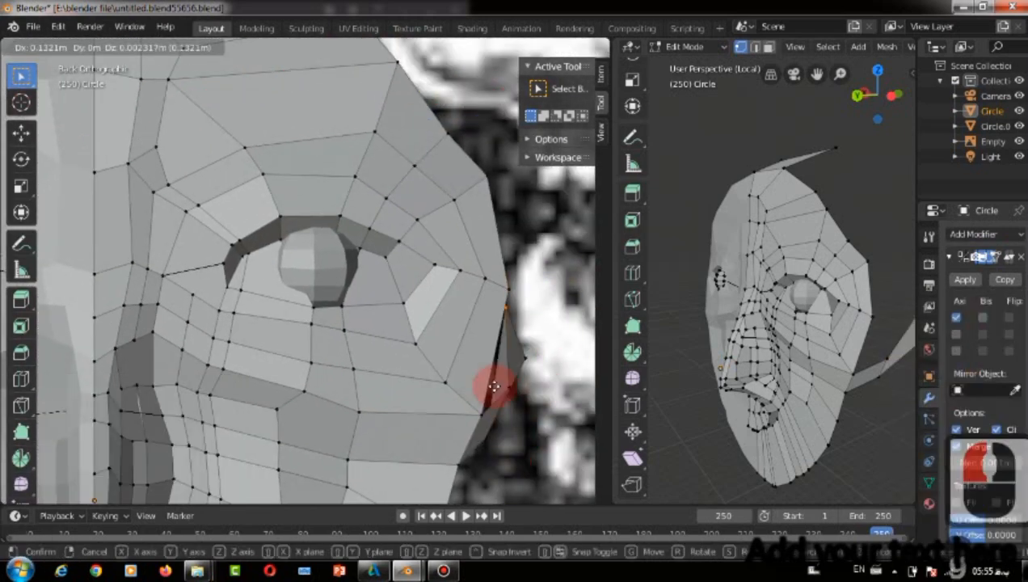
# Reposition the outer cheek vertex and the edge of the side strip beside the eye.
pyautogui.press('g')
pyautogui.click(509, 395)
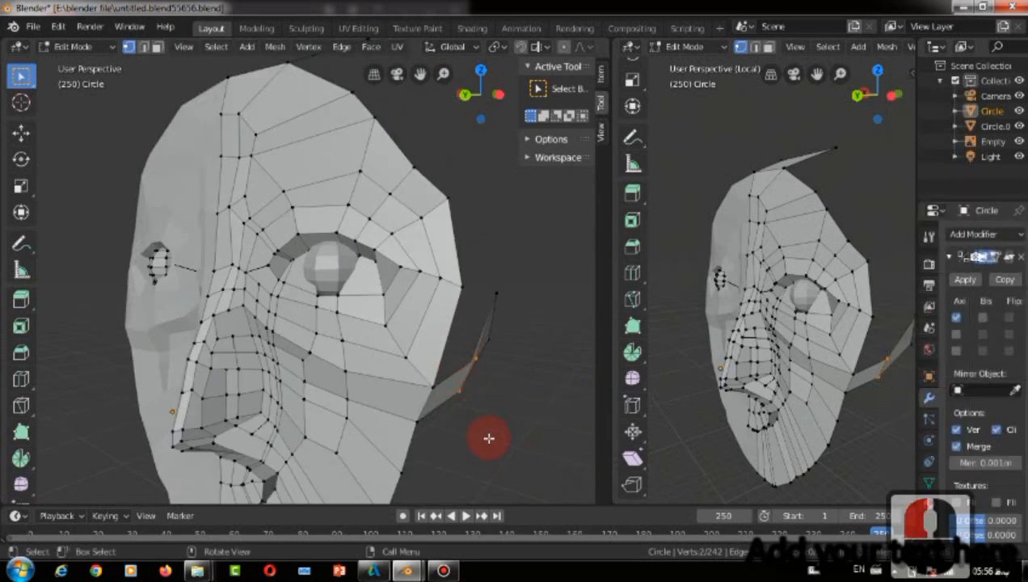
pyautogui.press('g')
pyautogui.click(525, 274)
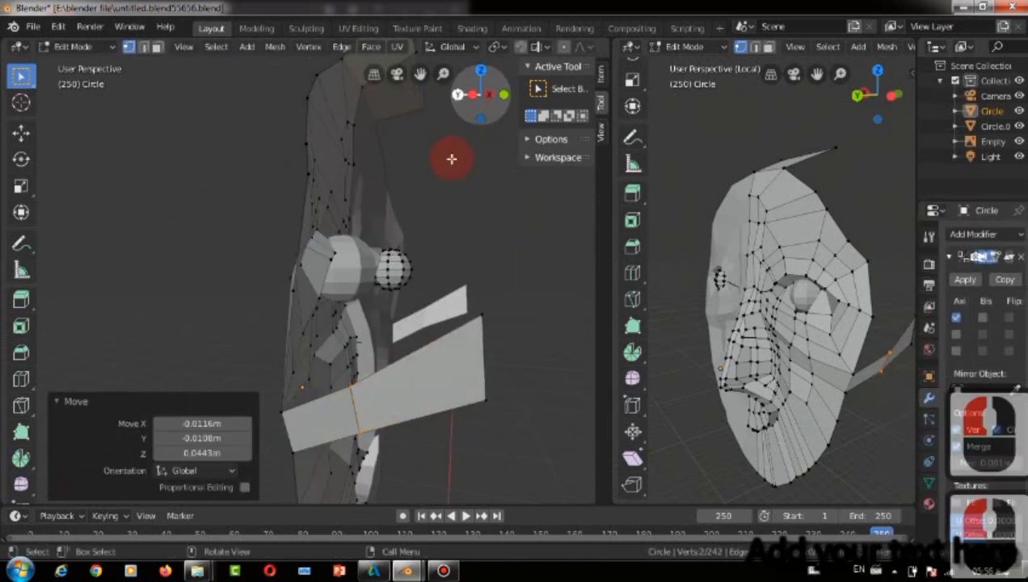
# Adjust the side strip's end edge, extrude another segment backward from it, and position the new edge.
pyautogui.press('g')
pyautogui.click(558, 419)
pyautogui.press('e')
pyautogui.click(259, 318)
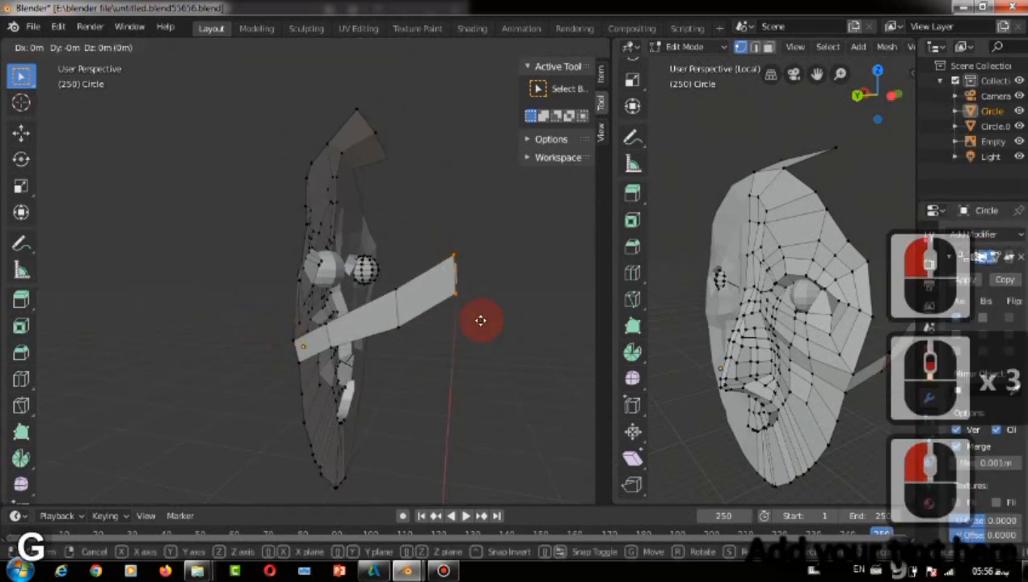
pyautogui.press('g')
pyautogui.click(443, 85)
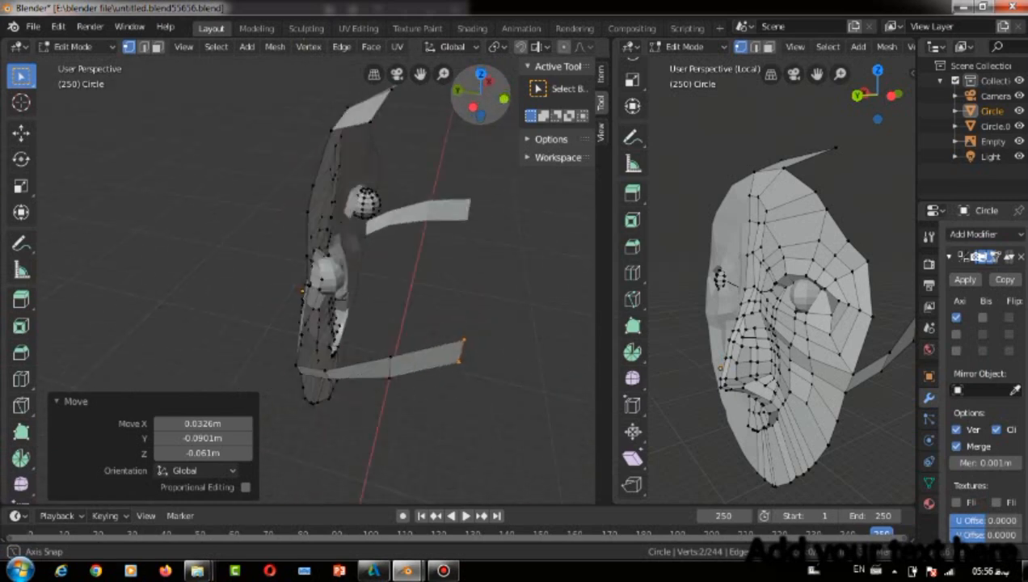
# Extrude the forehead strip's end edge backward twice, about -0.51 m in Y, then about -0.38 m in Y and -0.30 m in Z.
pyautogui.click(401, 119)
pyautogui.press('e')
pyautogui.click(443, 107)
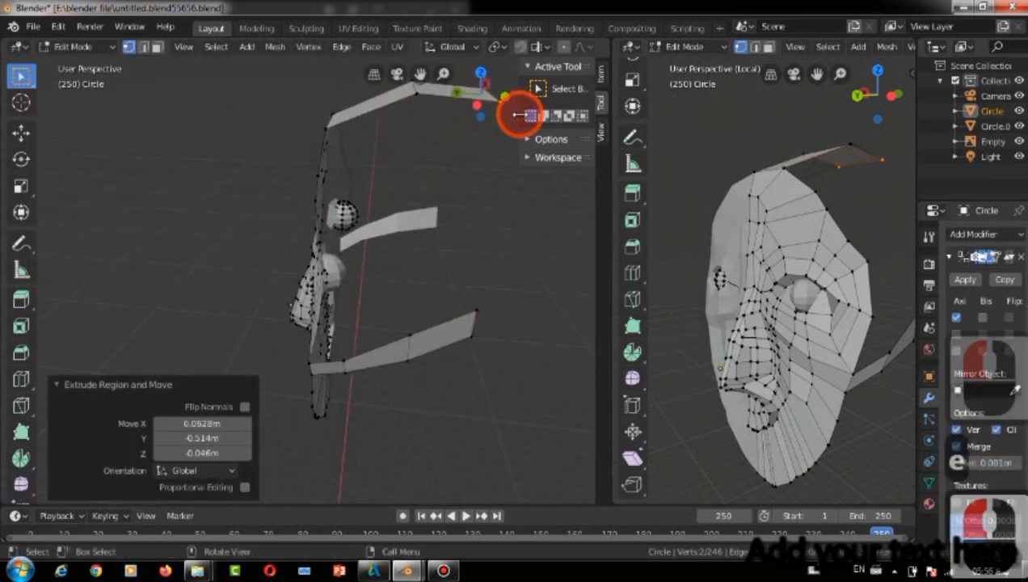
pyautogui.moveTo(417, 77); pyautogui.dragTo(365, 138)
pyautogui.press('r')
pyautogui.click(461, 185)
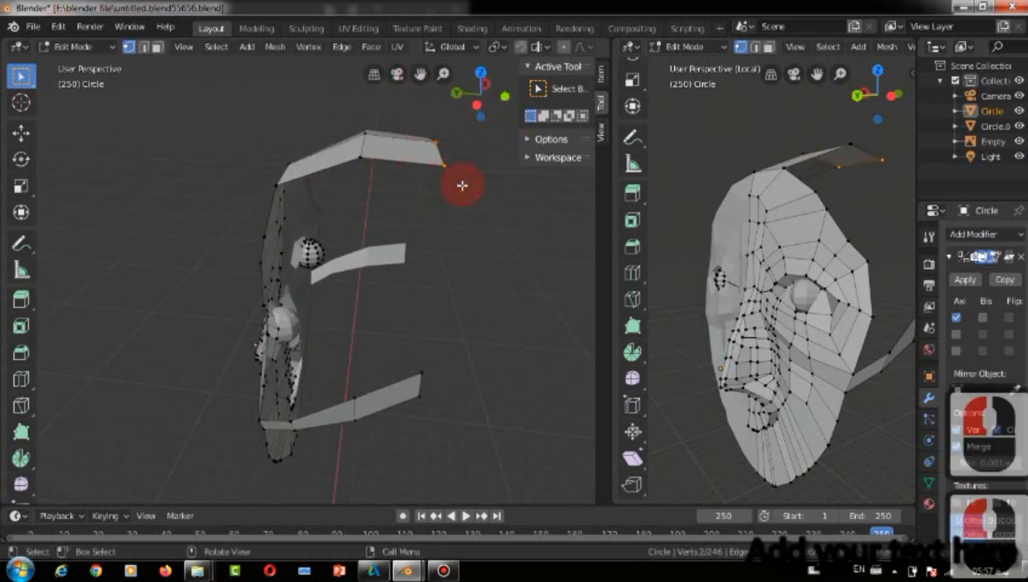
pyautogui.click(516, 235)
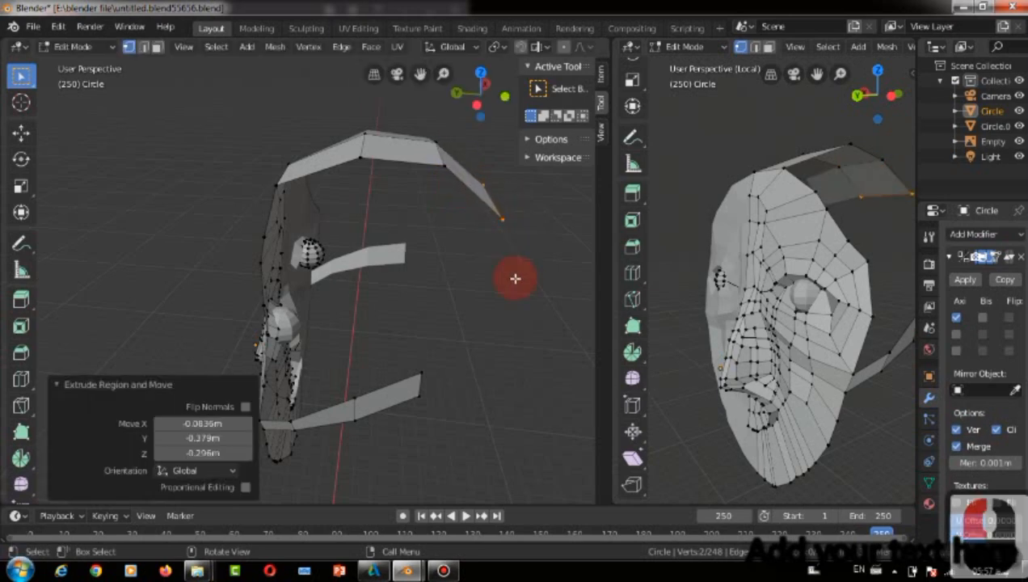
# Extrude the chin's lower edge row backward twice to form a strip under the jaw.
pyautogui.moveTo(521, 254); pyautogui.dragTo(453, 113, button='middle')
pyautogui.scroll(3, 184, 432)
pyautogui.moveTo(190, 425); pyautogui.dragTo(121, 493)
pyautogui.moveTo(431, 111); pyautogui.dragTo(280, 218, button='middle')
pyautogui.press('e')
pyautogui.click(372, 172)
pyautogui.moveTo(372, 171); pyautogui.dragTo(385, 125, button='middle')
pyautogui.press('e')
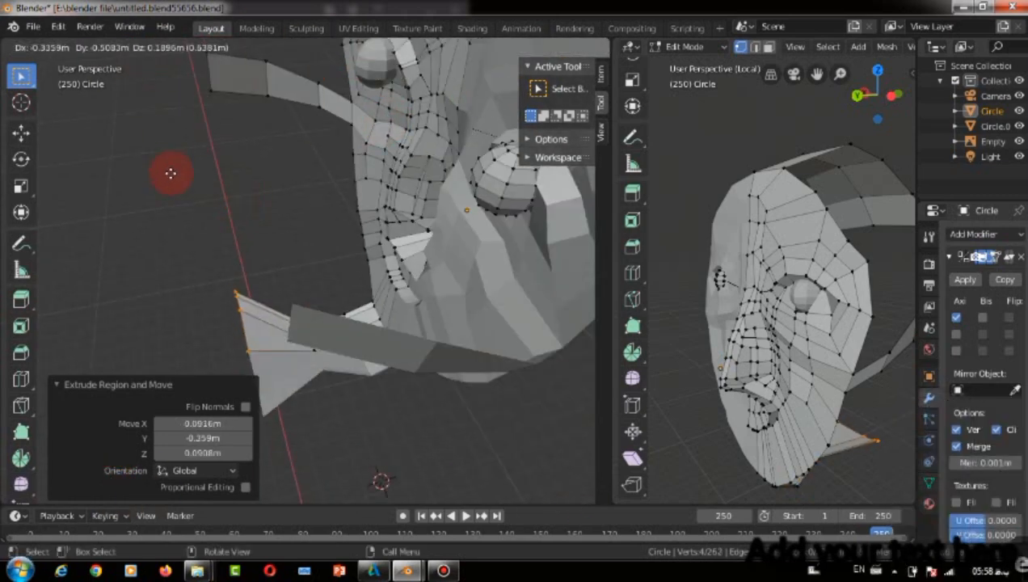
pyautogui.click(202, 191)
# Move the under-chin strip's end row about 0.09 m in X, 0.03 m in Y and 0.14 m in Z.
pyautogui.moveTo(201, 191); pyautogui.dragTo(244, 337, button='middle')
pyautogui.moveTo(467, 95); pyautogui.dragTo(310, 255)
pyautogui.scroll(5, 390, 293)
pyautogui.moveTo(380, 292); pyautogui.dragTo(549, 363)
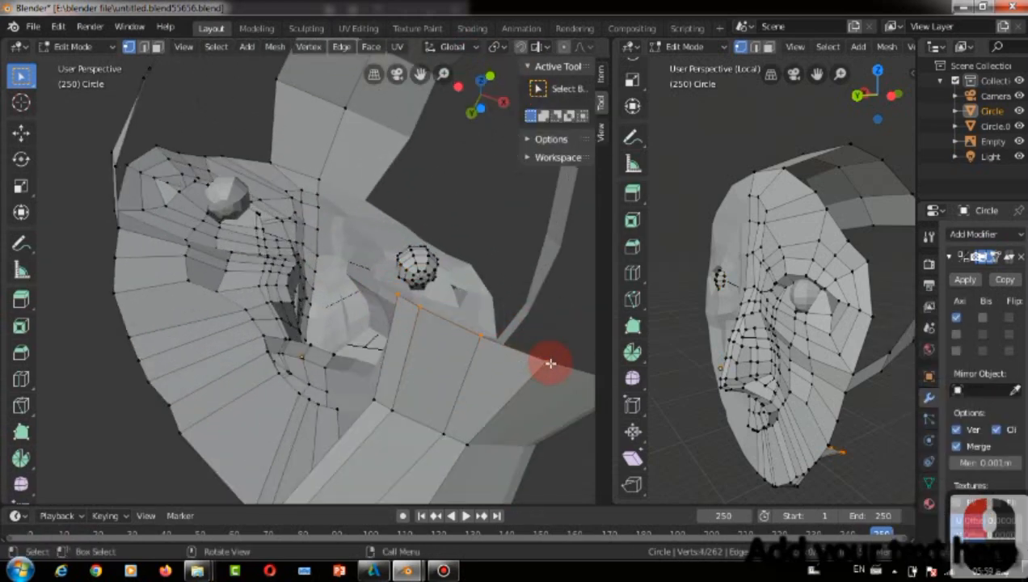
pyautogui.click(487, 89)
pyautogui.moveTo(488, 89); pyautogui.dragTo(362, 252)
pyautogui.press('g')
pyautogui.click(396, 189)
# Extrude the under-chin strip's end row by about -0.05 m in X, -0.16 m in Y and 0.30 m in Z.
pyautogui.moveTo(480, 72); pyautogui.dragTo(395, 268)
pyautogui.scroll(4, 422, 223)
pyautogui.press('e')
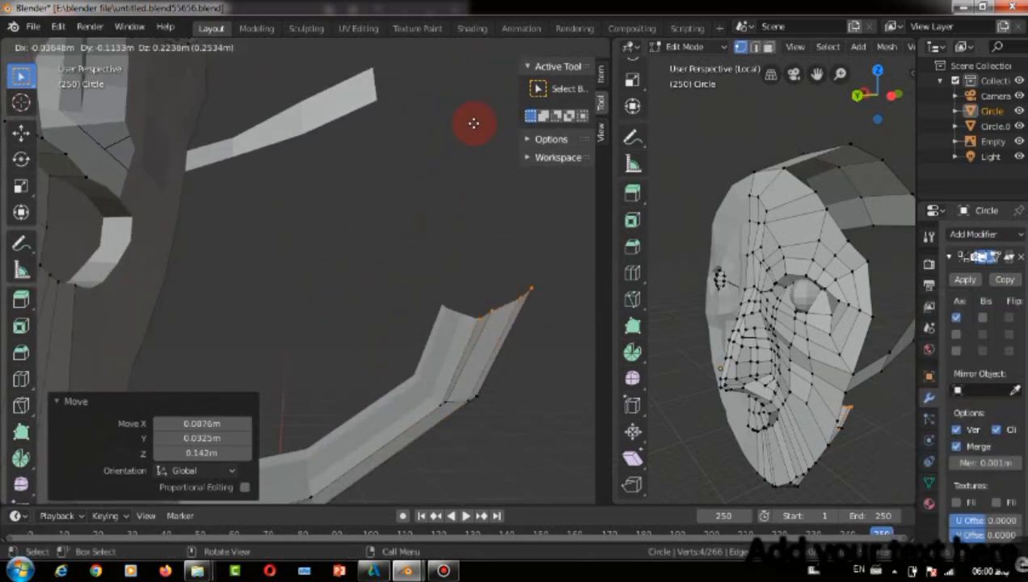
pyautogui.moveTo(494, 111); pyautogui.dragTo(481, 88)
pyautogui.scroll(2, 459, 294)
pyautogui.scroll(-3, 459, 293)
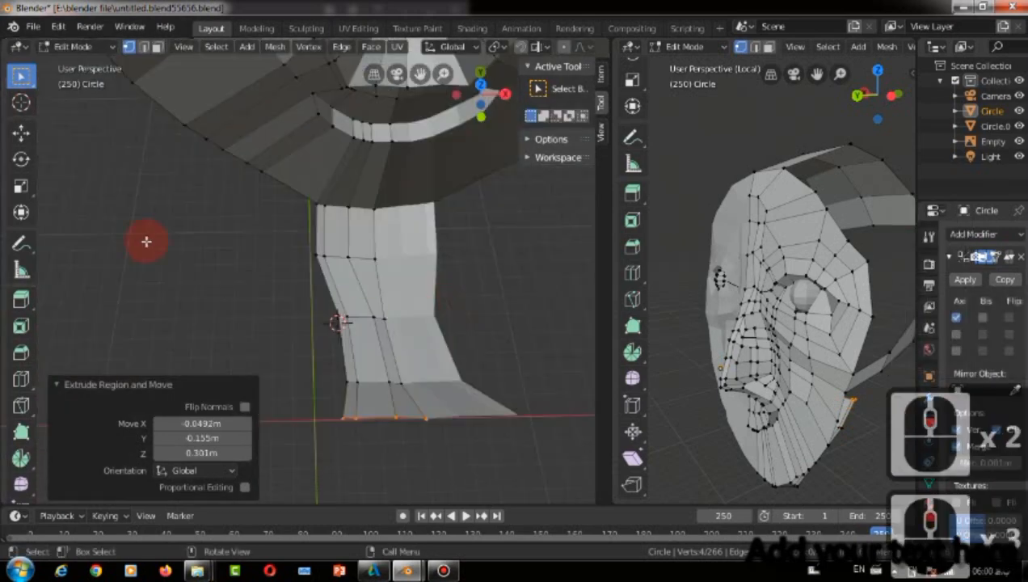
# Reposition individual vertices in the under-chin strip's middle rows to even out its width.
pyautogui.scroll(2, 324, 329)
pyautogui.press('g')
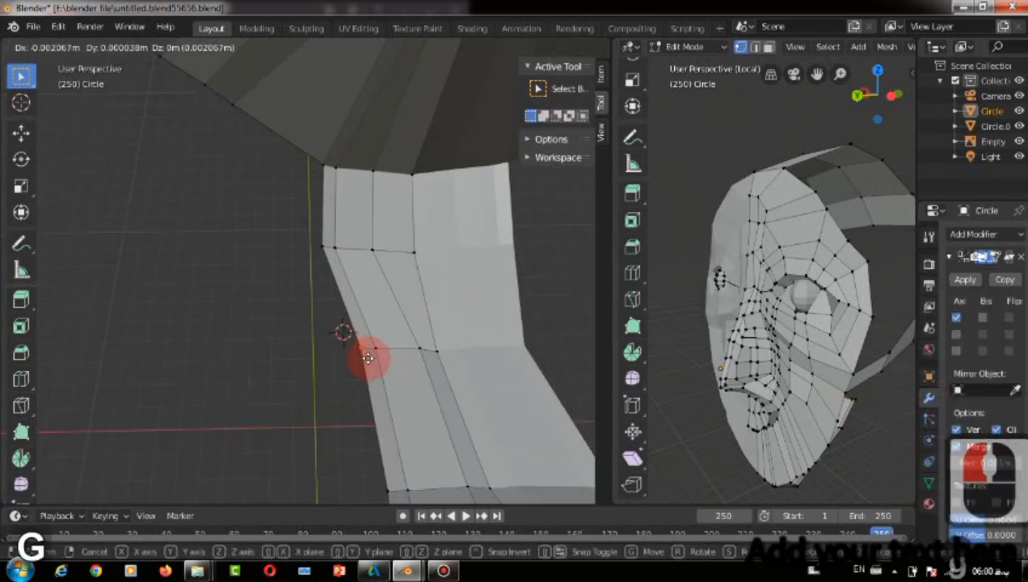
pyautogui.click(320, 408)
pyautogui.moveTo(320, 408); pyautogui.dragTo(278, 392, button='middle')
pyautogui.moveTo(502, 86); pyautogui.dragTo(418, 34)
pyautogui.scroll(3, 287, 262)
pyautogui.moveTo(352, 269); pyautogui.dragTo(333, 356)
pyautogui.press('g')
pyautogui.click(437, 287)
pyautogui.press('g')
pyautogui.click(384, 357)
# Move the under-chin strip's end row about 0.07 m in X, -0.19 m in Y and 0.08 m in Z.
pyautogui.moveTo(411, 250); pyautogui.dragTo(460, 301)
pyautogui.press('g')
pyautogui.click(493, 287)
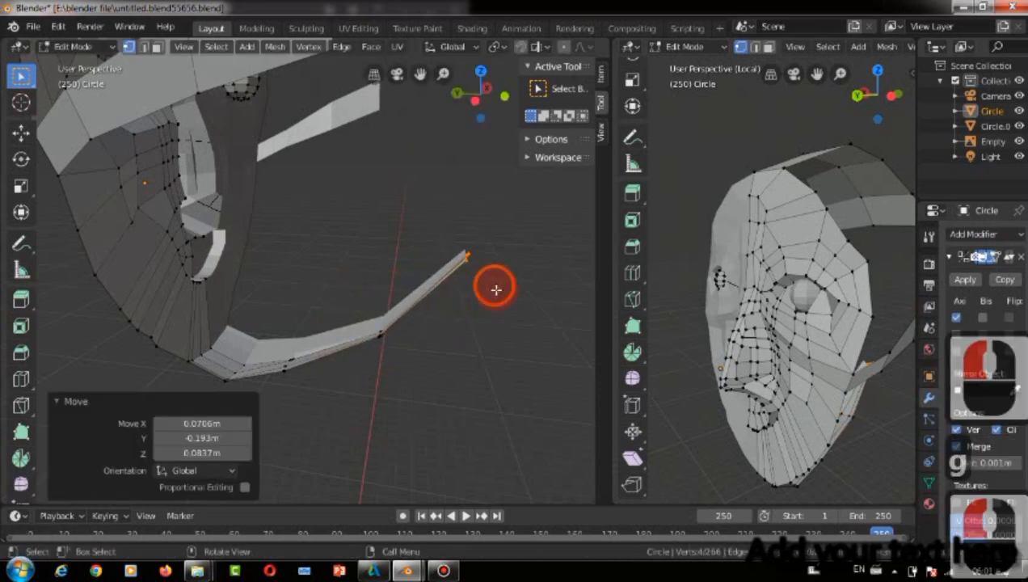
pyautogui.click(494, 278)
# Try to move the inner vertices of the under-chin strip's rear rows toward the mirror centre line.
pyautogui.moveTo(487, 93); pyautogui.dragTo(373, 130)
pyautogui.moveTo(372, 130); pyautogui.dragTo(374, 183, button='middle')
pyautogui.moveTo(303, 438); pyautogui.dragTo(303, 439)
pyautogui.press('g')
pyautogui.click(264, 443)
pyautogui.click(305, 429)
pyautogui.scroll(-2, 295, 428)
pyautogui.scroll(4, 284, 427)
pyautogui.press('g')
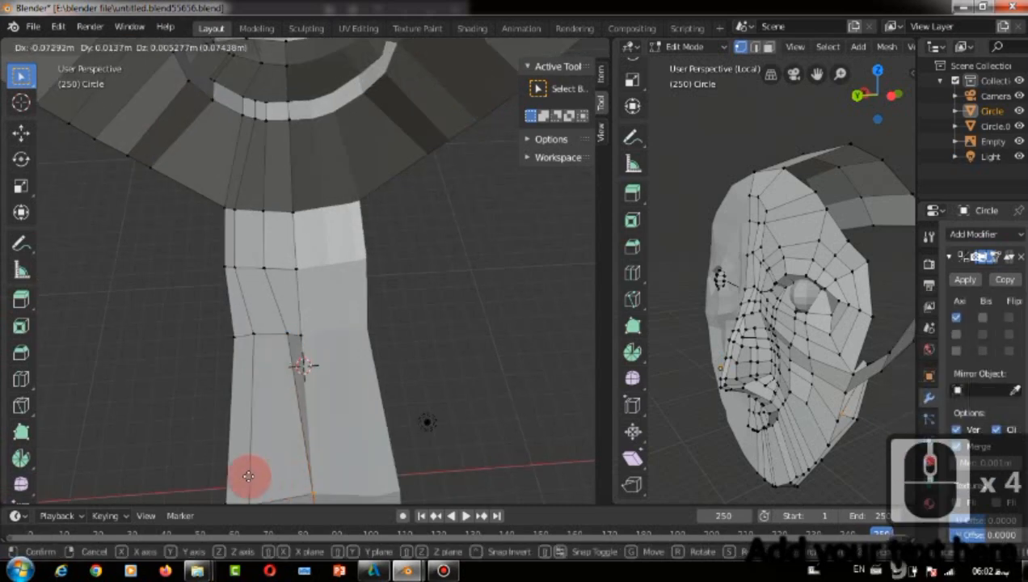
pyautogui.click(259, 479)
# Undo the recent vertex moves on the rear part of the under-chin strip.
pyautogui.scroll(-3, 307, 373)
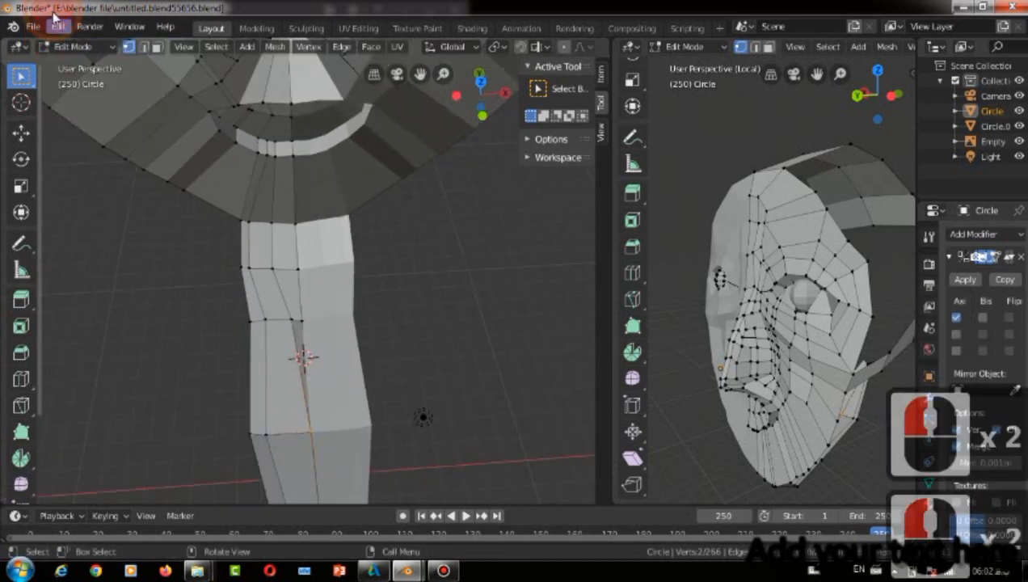
pyautogui.click(56, 26)
pyautogui.click(65, 36)
pyautogui.click(65, 26)
pyautogui.click(68, 38)
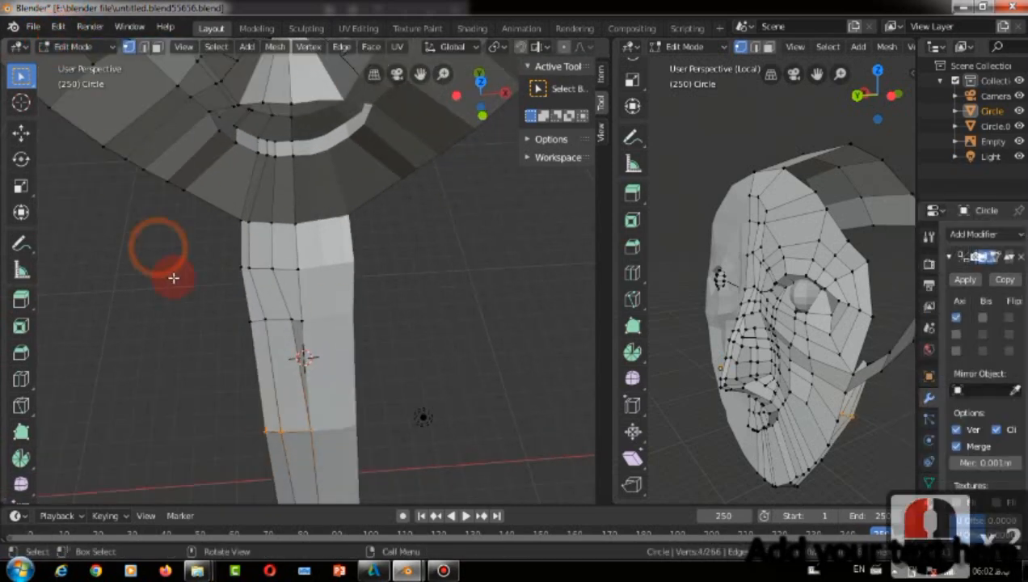
pyautogui.click(65, 31)
pyautogui.click(69, 55)
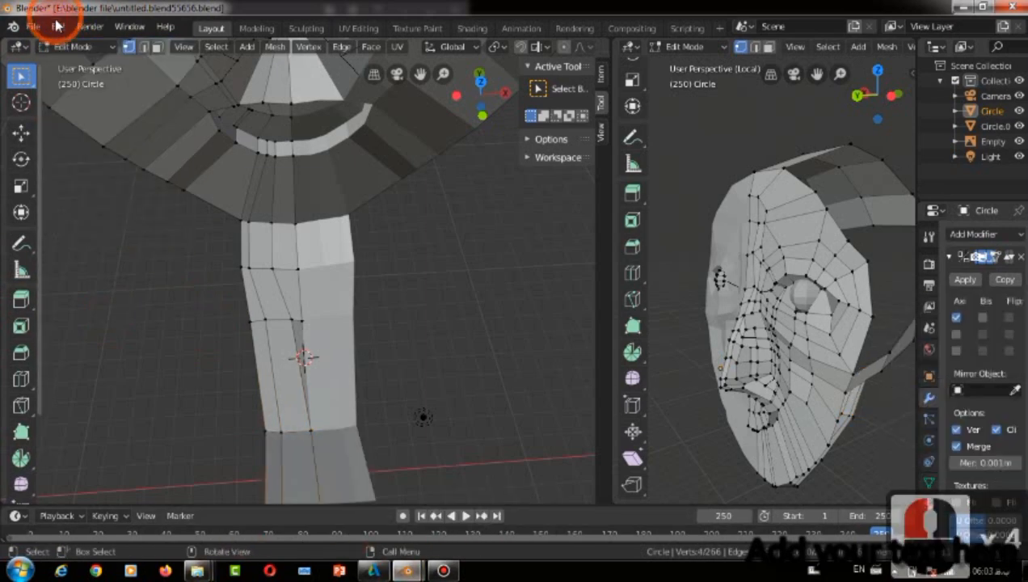
pyautogui.hotkey('ctrl', 'z')
pyautogui.hotkey('ctrl', 'z')
pyautogui.hotkey('ctrl', 'z')
pyautogui.hotkey('ctrl', 'z')
pyautogui.scroll(-2, 296, 437)
pyautogui.scroll(4, 285, 449)
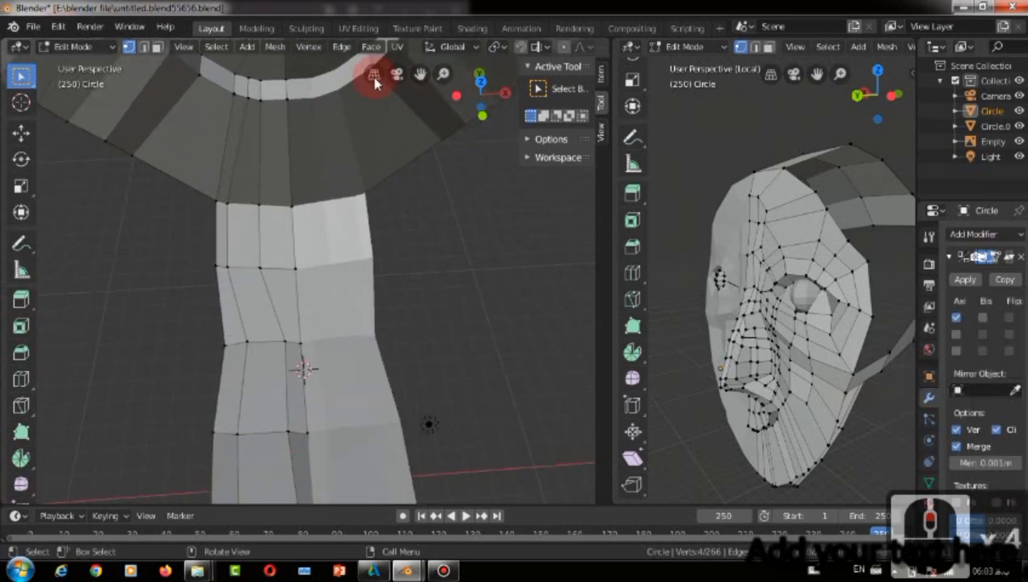
# Try to reposition an inner vertex of the under-chin strip's end row, and undo the move.
pyautogui.moveTo(420, 75); pyautogui.dragTo(420, 40)
pyautogui.click(285, 486)
pyautogui.moveTo(307, 462); pyautogui.dragTo(326, 474)
pyautogui.press('g')
pyautogui.click(314, 449)
pyautogui.click(315, 447)
pyautogui.click(60, 28)
pyautogui.click(68, 50)
# Pull the inner vertices of the under-chin strip's end row onto the mirror centre line.
pyautogui.press('g')
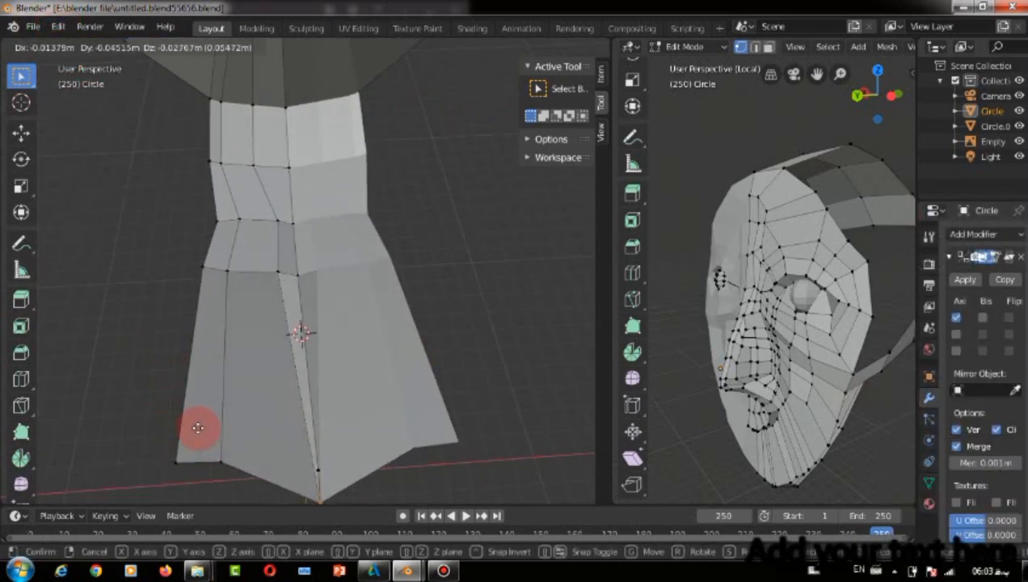
pyautogui.click(199, 431)
pyautogui.click(299, 478)
pyautogui.press('g')
pyautogui.click(322, 479)
pyautogui.click(322, 477)
pyautogui.press('g')
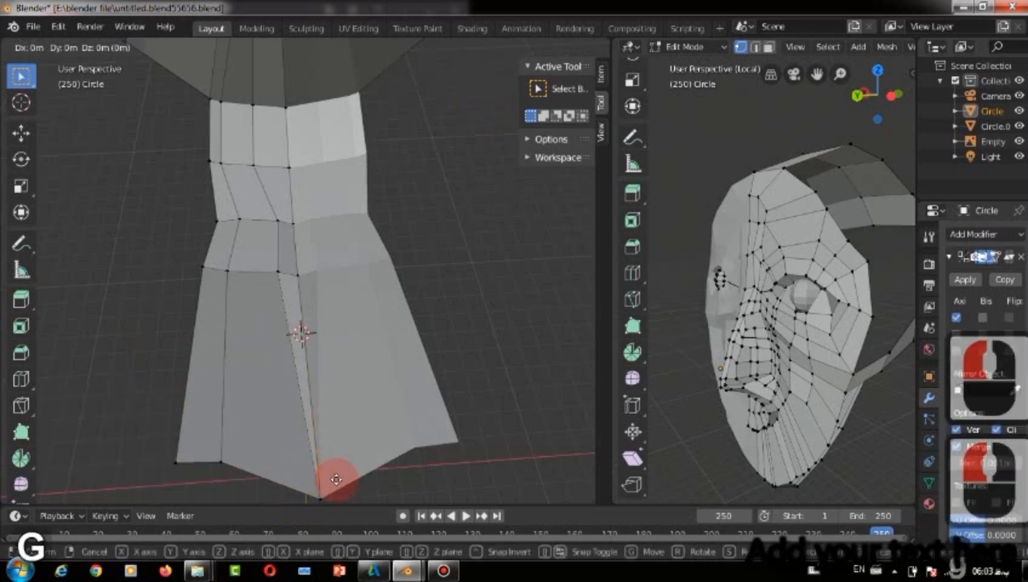
pyautogui.click(322, 474)
# Select the under-chin strip's whole last vertex row and delete it.
pyautogui.scroll(-1, 303, 448)
pyautogui.click(294, 305)
pyautogui.moveTo(414, 320); pyautogui.dragTo(156, 480)
pyautogui.press('g')
pyautogui.rightClick(140, 399)
pyautogui.moveTo(421, 373); pyautogui.dragTo(146, 461)
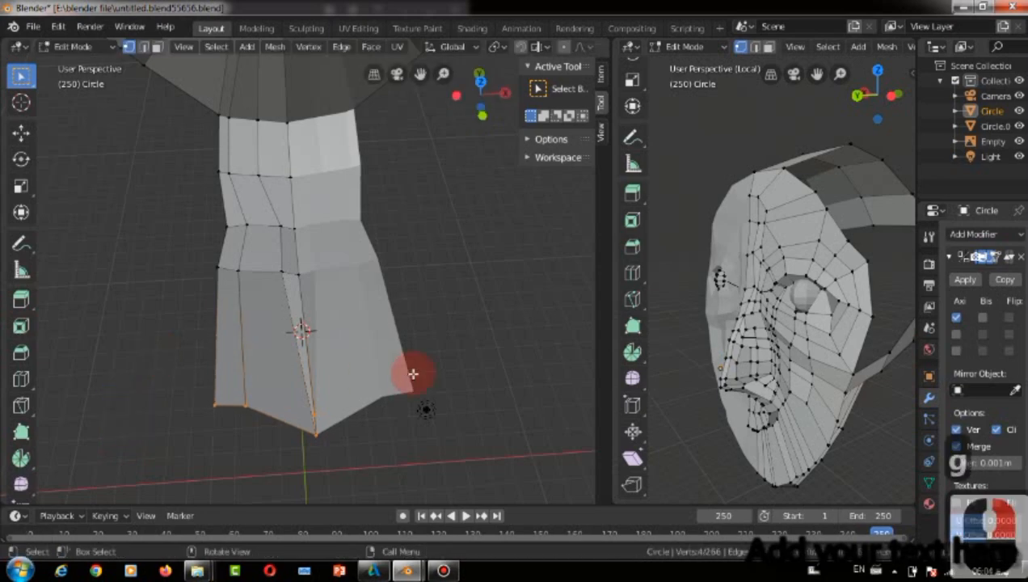
pyautogui.rightClick(179, 348)
pyautogui.moveTo(429, 363); pyautogui.dragTo(149, 445)
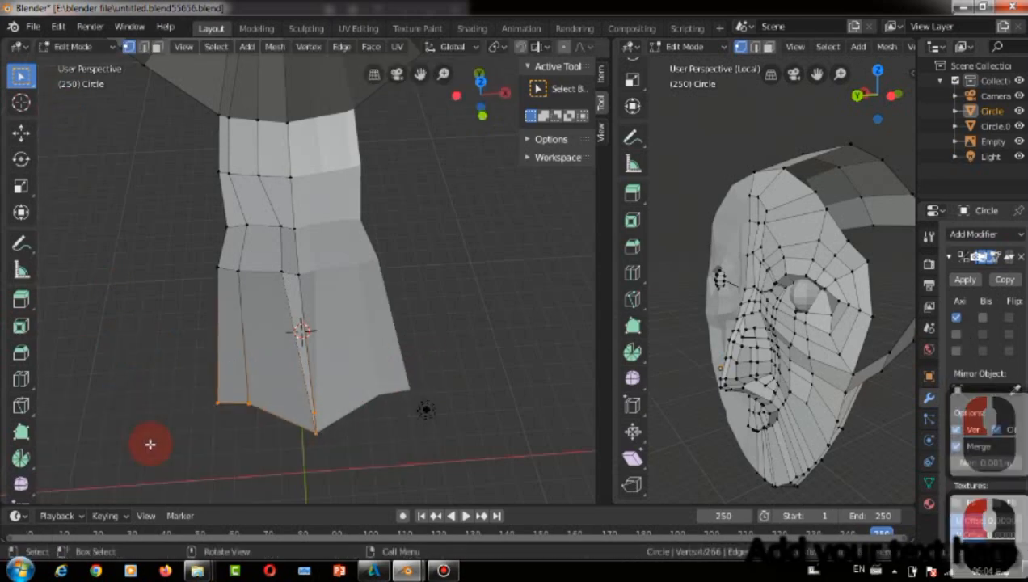
pyautogui.rightClick(150, 445)
pyautogui.click(151, 444)
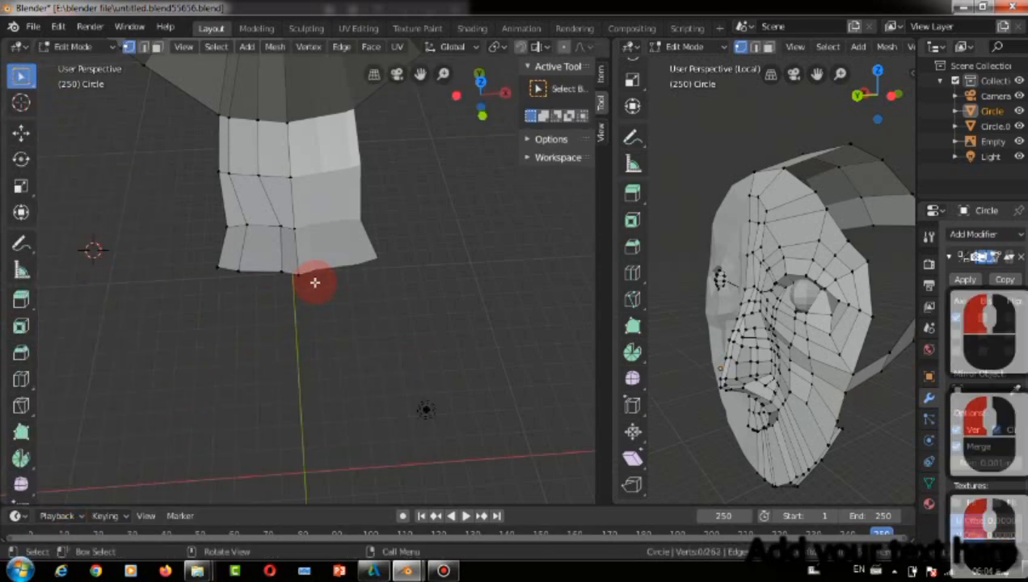
# Extrude the under-chin strip's remaining end row backward and move the new row up behind the jaw.
pyautogui.scroll(2, 320, 282)
pyautogui.moveTo(134, 244); pyautogui.dragTo(292, 300)
pyautogui.press('e')
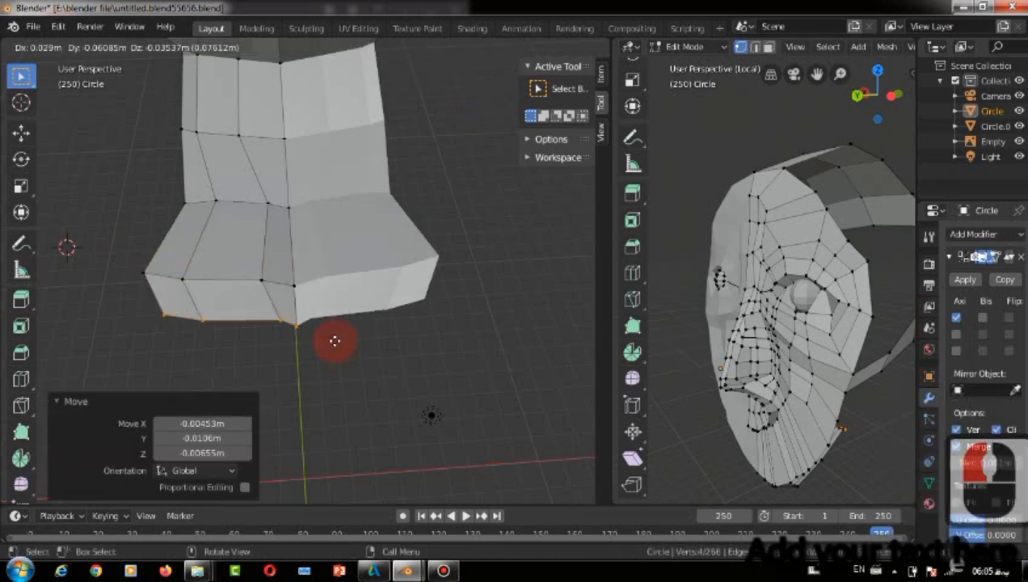
pyautogui.click(444, 263)
pyautogui.moveTo(479, 74); pyautogui.dragTo(388, 162)
pyautogui.scroll(-6, 290, 363)
pyautogui.press('g')
pyautogui.click(450, 162)
# Move the two outer vertices of the strip's new end row by about -0.06 m in X and -0.02 m in Z.
pyautogui.moveTo(480, 87); pyautogui.dragTo(404, 121)
pyautogui.scroll(4, 438, 131)
pyautogui.scroll(3, 332, 339)
pyautogui.click(504, 451)
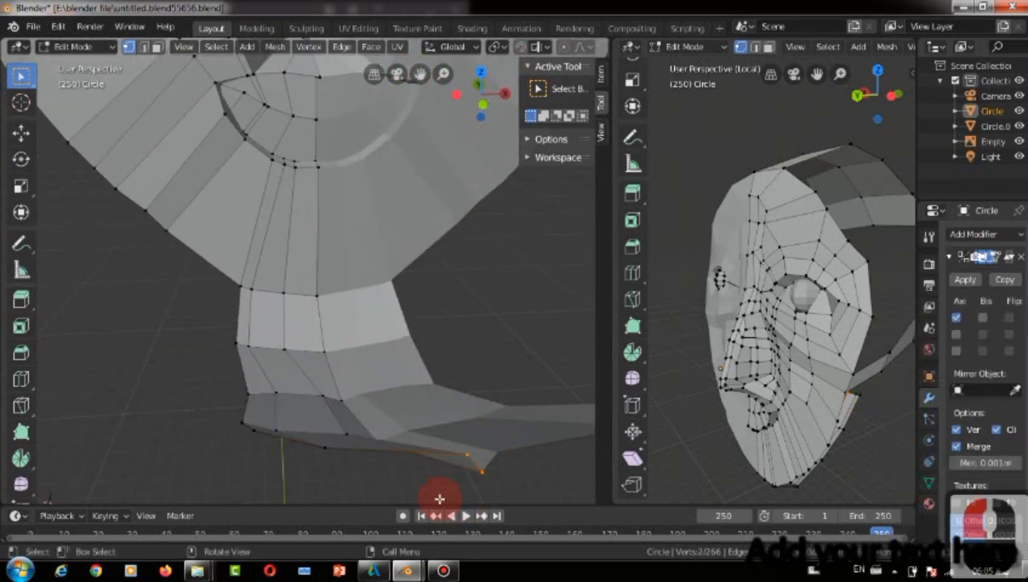
pyautogui.click(425, 470)
pyautogui.scroll(-3, 506, 178)
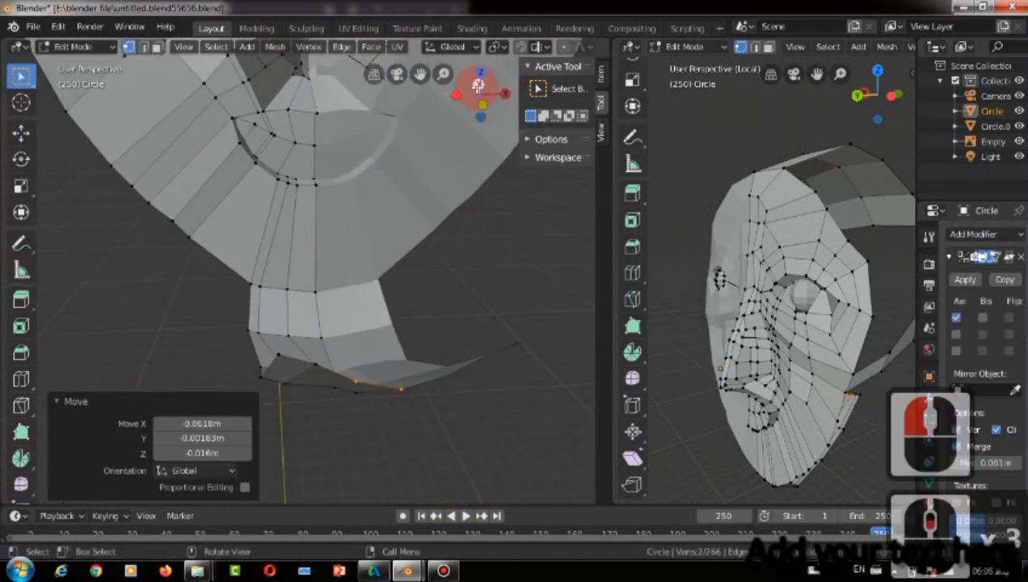
# In front view, select the under-chin strip's four end vertices and extrude them about -0.08 m in X and 0.35 m in Z.
pyautogui.click(477, 85)
pyautogui.scroll(-10, 407, 115)
pyautogui.click(481, 94)
pyautogui.scroll(9, 324, 301)
pyautogui.moveTo(248, 319); pyautogui.dragTo(295, 353)
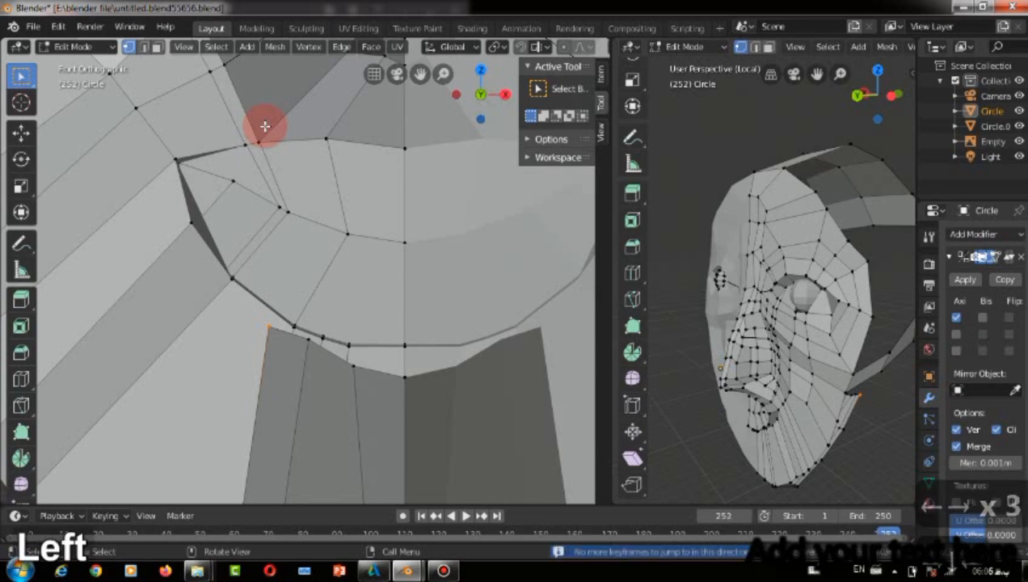
pyautogui.keyDown('shift'); pyautogui.click(315, 349); pyautogui.keyUp('shift')
pyautogui.keyDown('shift'); pyautogui.click(391, 374); pyautogui.keyUp('shift')
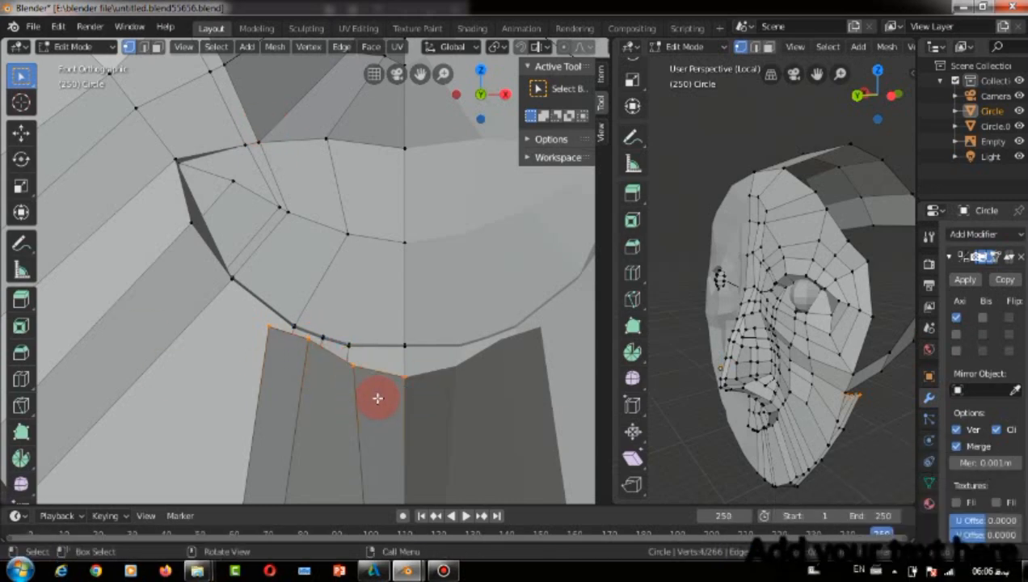
pyautogui.press('e')
pyautogui.click(484, 113)
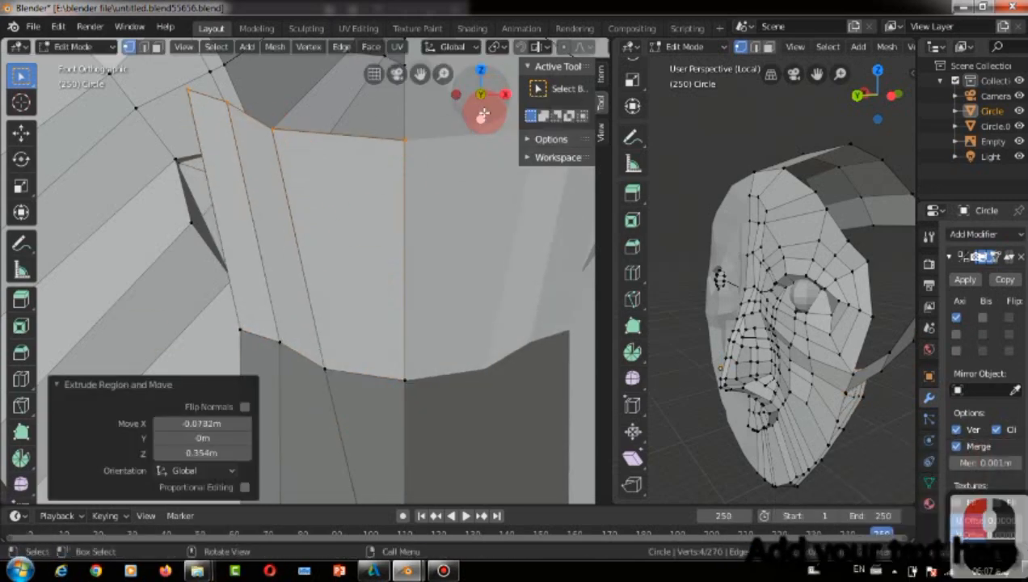
# In side view, move the extruded row about -0.43 m in Y and 1.42 m in Z, close to the crown strip's end.
pyautogui.click(503, 93)
pyautogui.scroll(-8, 369, 232)
pyautogui.click(296, 256)
pyautogui.press('g')
pyautogui.click(252, 169)
pyautogui.scroll(6, 265, 172)
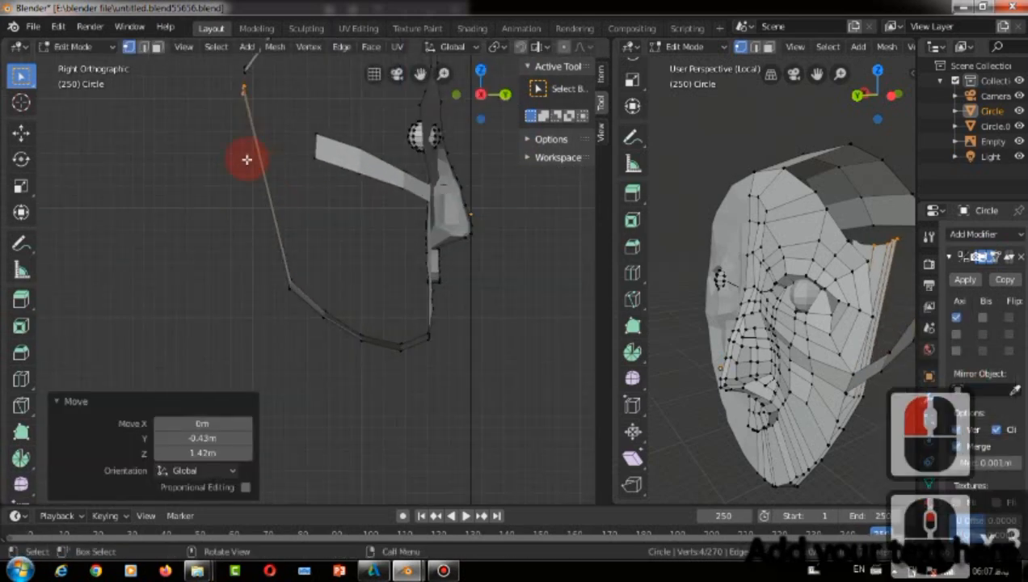
# In front view, merge the outer end vertices of the crown and under-chin strips at center, then move the point about -0.13 m X, 0.107 m Z.
pyautogui.scroll(-6, 243, 153)
pyautogui.click(479, 94)
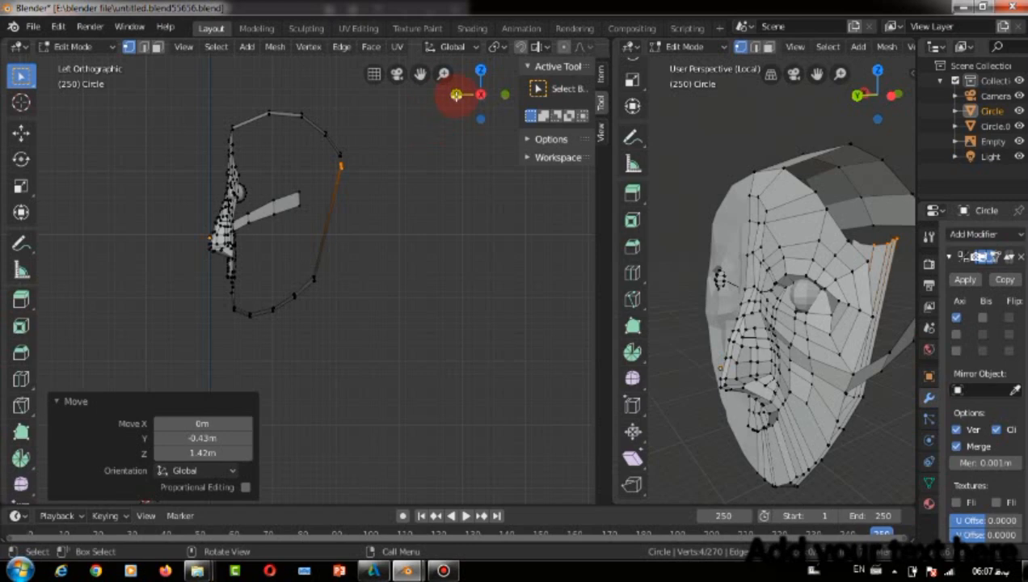
pyautogui.click(457, 95)
pyautogui.click(479, 94)
pyautogui.scroll(4, 291, 163)
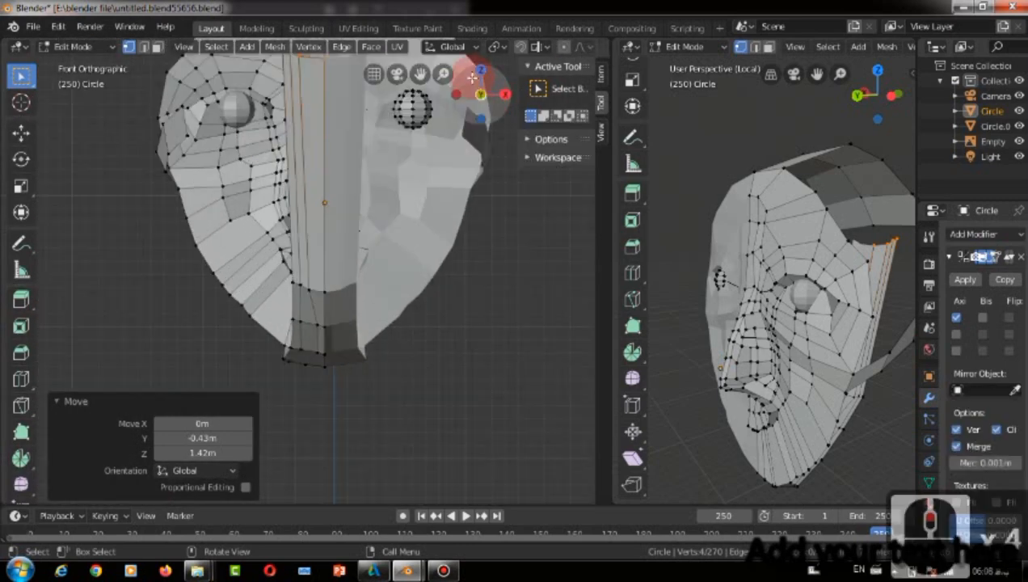
pyautogui.scroll(1, 452, 89)
pyautogui.moveTo(420, 74); pyautogui.dragTo(429, 340)
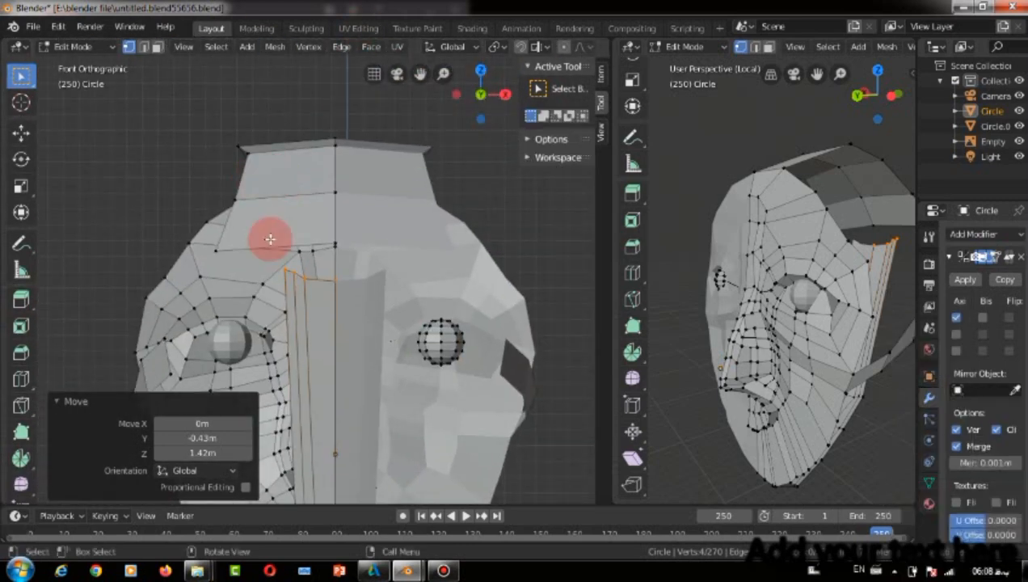
pyautogui.scroll(4, 304, 271)
pyautogui.click(257, 273)
pyautogui.click(116, 226)
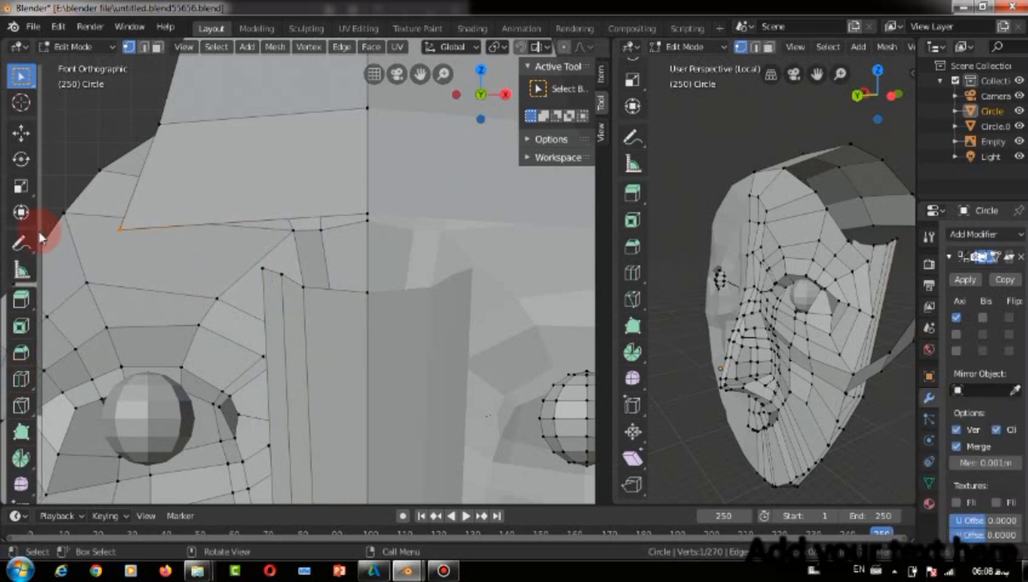
pyautogui.keyDown('shift'); pyautogui.click(272, 277); pyautogui.keyUp('shift')
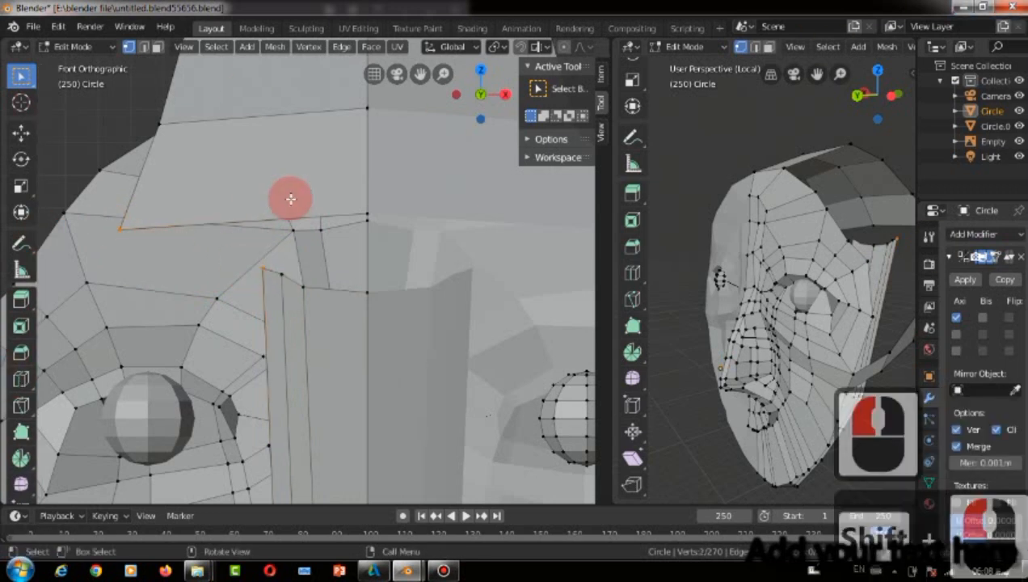
pyautogui.hotkey('alt', 'm')
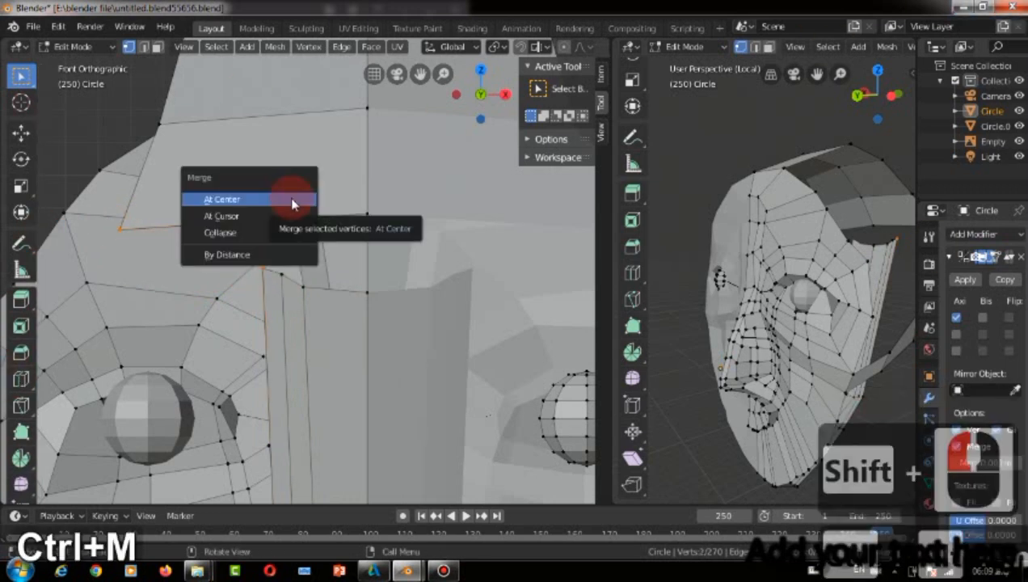
pyautogui.click(293, 201)
pyautogui.press('g')
pyautogui.click(130, 229)
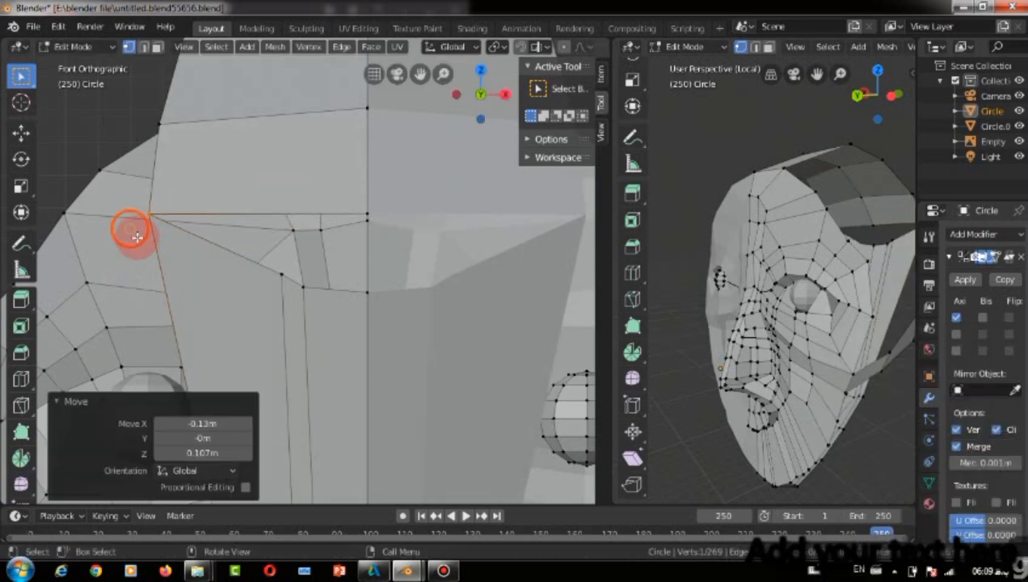
# Add a lengthwise loop cut to the crown strip near its outer edge.
pyautogui.click(288, 266)
pyautogui.hotkey('ctrl', 'r')
pyautogui.click(222, 211)
pyautogui.click(245, 255)
# Move the under-chin strip's second end vertex up to the crown strip's new cut and merge the two vertices at center.
pyautogui.click(269, 274)
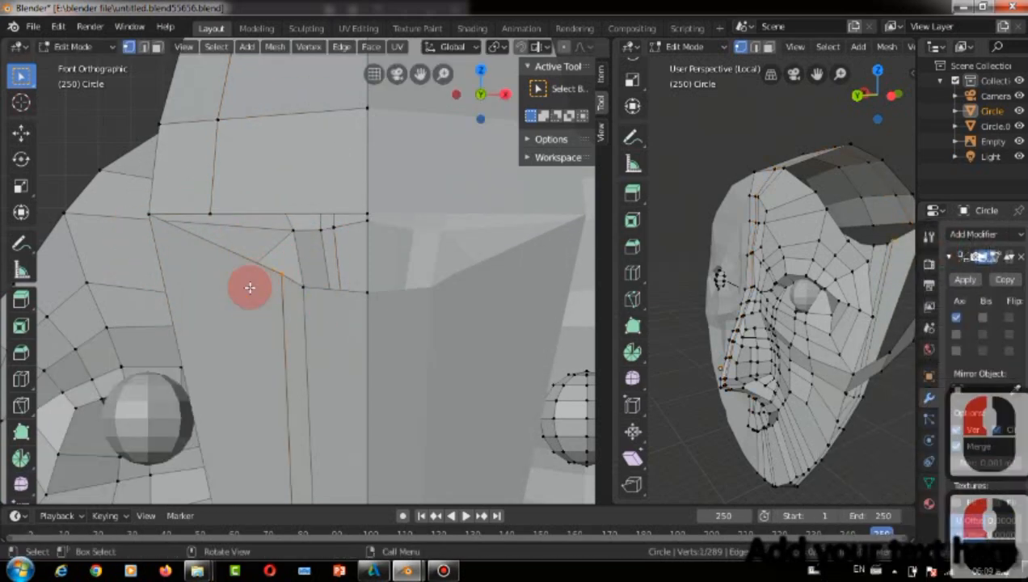
pyautogui.press('g')
pyautogui.click(177, 244)
pyautogui.keyDown('shift'); pyautogui.click(214, 237); pyautogui.keyUp('shift')
pyautogui.hotkey('alt', 'm')
pyautogui.click(202, 251)
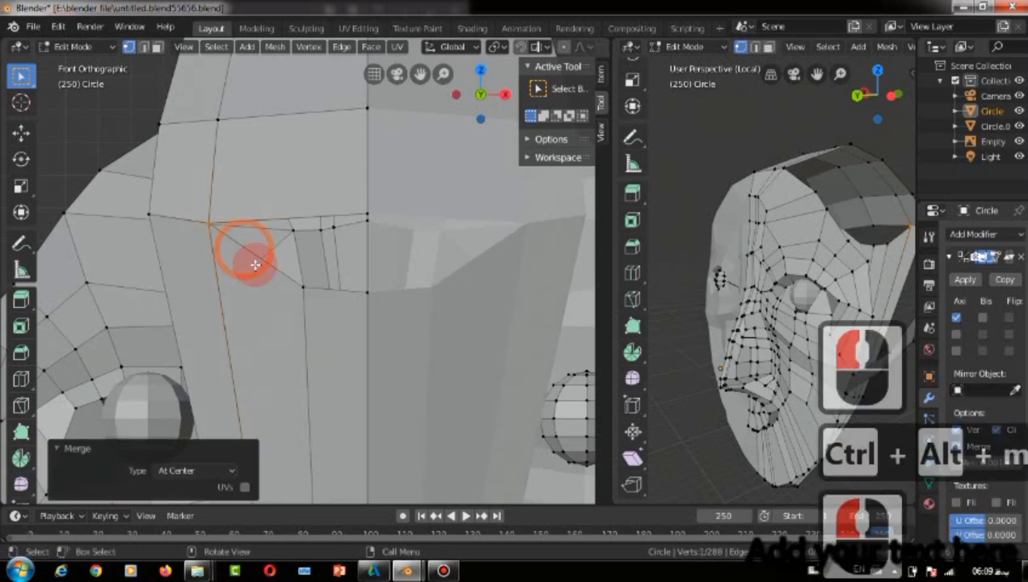
# Move the under-chin strip's third end vertex about -0.08 m in X and 0.15 m in Z, and add another lengthwise loop cut to the crown strip.
pyautogui.click(294, 277)
pyautogui.press('g')
pyautogui.click(235, 218)
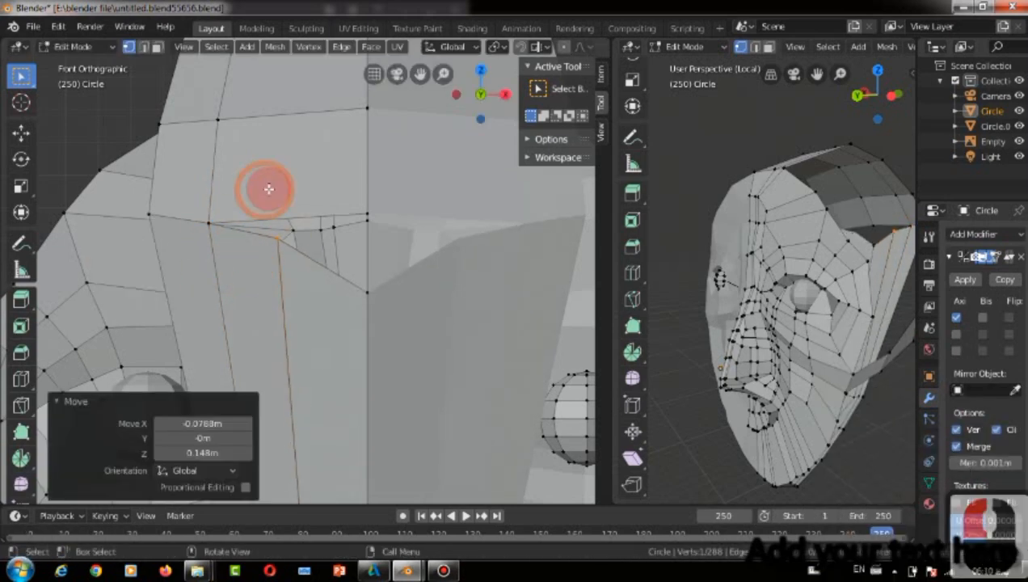
pyautogui.hotkey('ctrl', 'r')
pyautogui.click(291, 211)
pyautogui.click(265, 259)
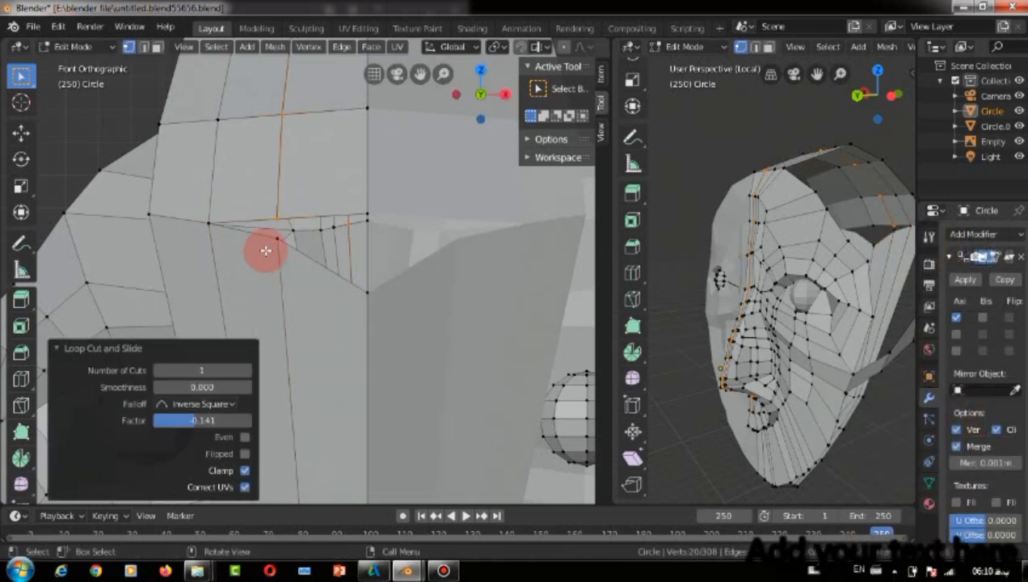
# Merge the third pair of facing strip vertices at center, and likewise the pair on the mirror centre line.
pyautogui.click(270, 237)
pyautogui.keyDown('shift'); pyautogui.click(271, 219); pyautogui.keyUp('shift')
pyautogui.hotkey('alt', 'm')
pyautogui.click(273, 374)
pyautogui.click(301, 289)
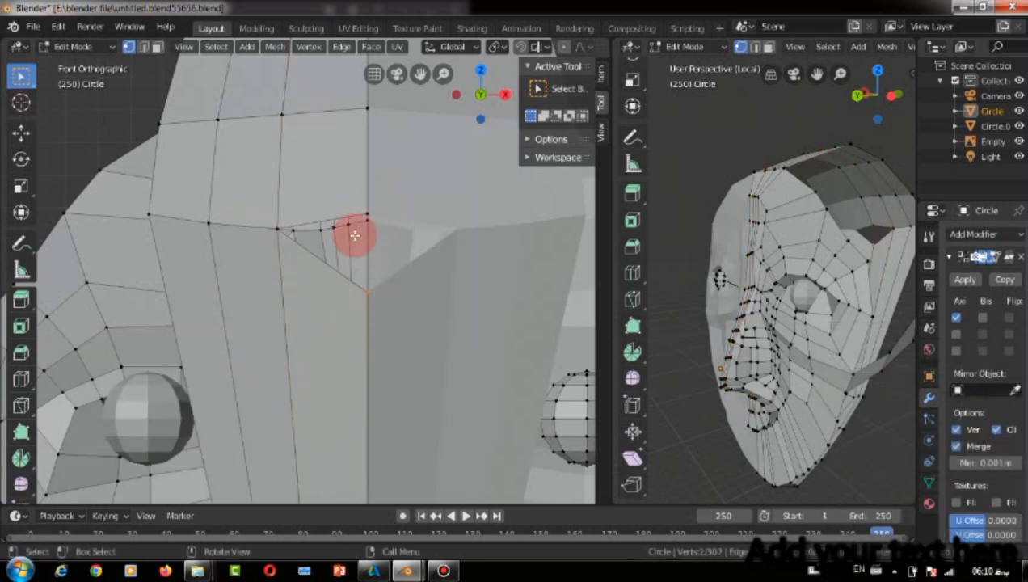
pyautogui.keyDown('shift'); pyautogui.click(356, 201); pyautogui.keyUp('shift')
pyautogui.hotkey('alt', 'm')
pyautogui.click(118, 432)
# Move three rows of the under-chin strip to round the back of the head, shifting the last row about -0.43 m in Y.
pyautogui.scroll(-7, 404, 276)
pyautogui.moveTo(478, 100); pyautogui.dragTo(248, 395)
pyautogui.press('g')
pyautogui.click(222, 341)
pyautogui.moveTo(326, 381); pyautogui.dragTo(290, 414)
pyautogui.press('g')
pyautogui.click(252, 396)
pyautogui.moveTo(346, 393); pyautogui.dragTo(302, 424)
pyautogui.press('g')
pyautogui.click(275, 422)
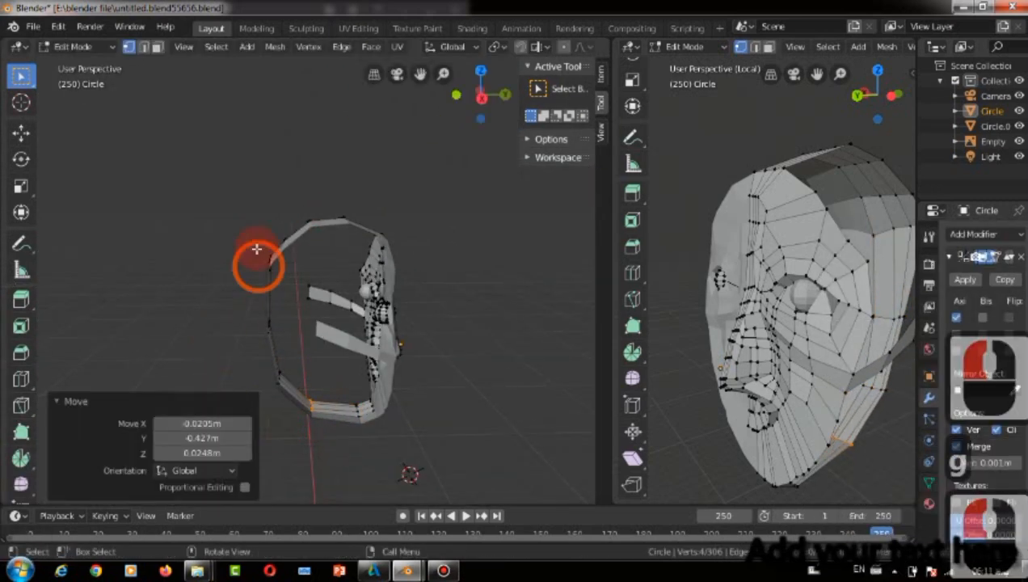
# Extrude the cheek strip's end edge backward by about 0.04 m in X, -0.26 m in Y and 0.06 m in Z.
pyautogui.scroll(-2, 287, 290)
pyautogui.moveTo(483, 98); pyautogui.dragTo(234, 169)
pyautogui.scroll(3, 280, 326)
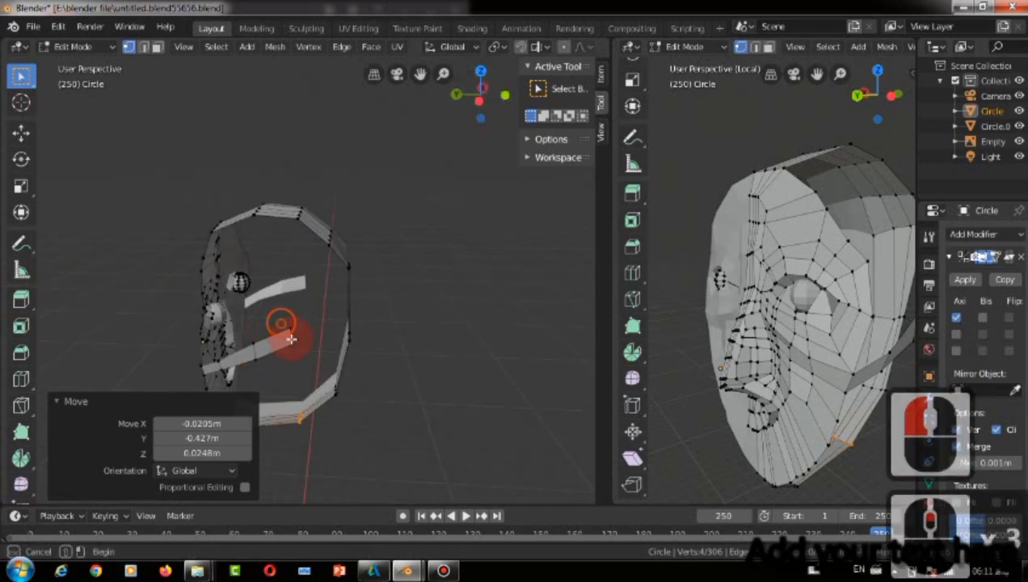
pyautogui.moveTo(309, 312); pyautogui.dragTo(282, 356)
pyautogui.press('e')
pyautogui.click(335, 347)
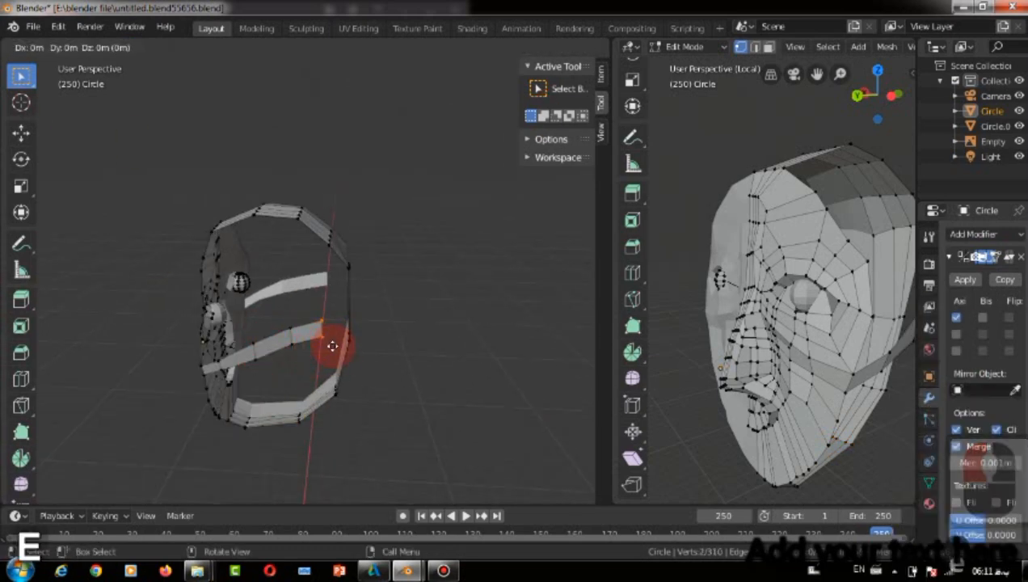
# Move the cheek strip's end edge farther back toward the vertical strip at the back of the head.
pyautogui.click(475, 100)
pyautogui.moveTo(476, 97); pyautogui.dragTo(566, 96)
pyautogui.scroll(4, 339, 361)
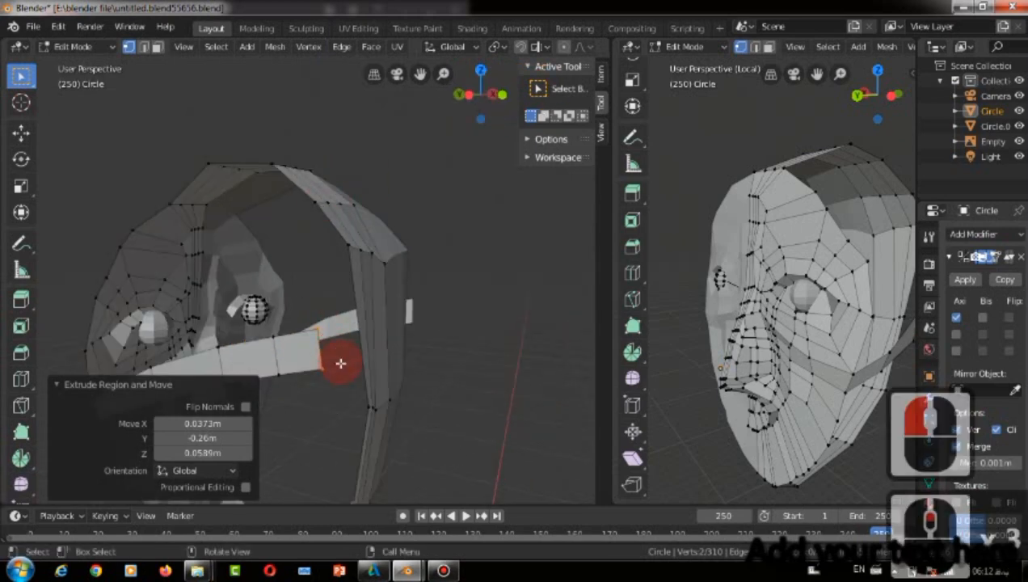
pyautogui.moveTo(316, 346); pyautogui.dragTo(338, 409)
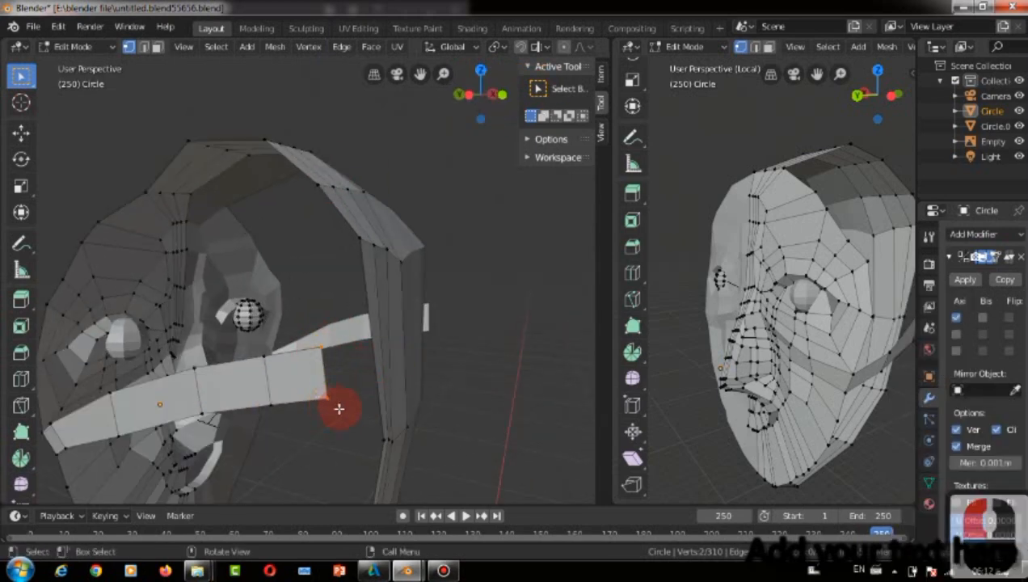
pyautogui.click(398, 378)
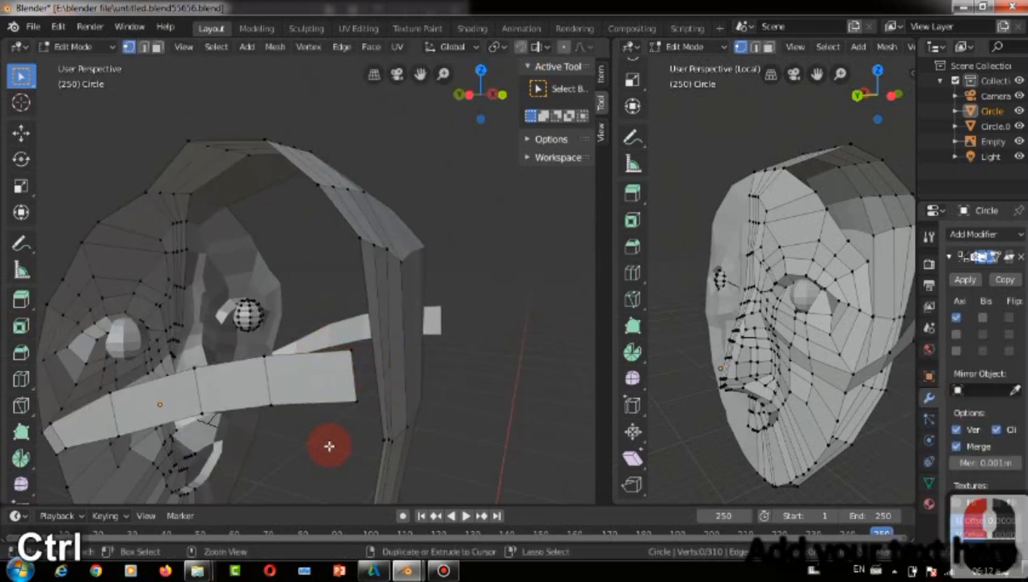
# Add two crosswise loop cuts to the vertical back strip at the height of the cheek strip's end.
pyautogui.click(380, 402)
pyautogui.click(407, 365)
pyautogui.click(375, 417)
pyautogui.hotkey('ctrl', 'r')
pyautogui.click(368, 417)
pyautogui.click(377, 417)
# Merge the cheek strip's upper end corner with the adjacent edge vertex of the back strip at center.
pyautogui.click(386, 405)
pyautogui.scroll(3, 371, 406)
pyautogui.moveTo(419, 394); pyautogui.dragTo(380, 425)
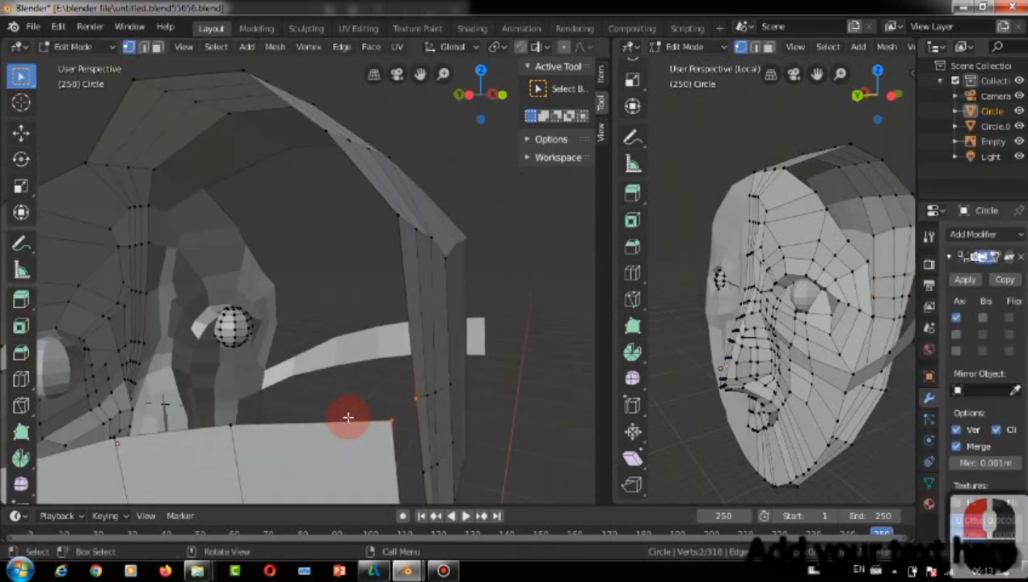
pyautogui.hotkey('ctrl', 'm')
pyautogui.click(350, 420)
# Merge the cheek strip's lower end corner with the facing edge vertex of the back strip at center.
pyautogui.scroll(-3, 380, 434)
pyautogui.scroll(3, 381, 433)
pyautogui.scroll(3, 462, 94)
pyautogui.moveTo(423, 74); pyautogui.dragTo(390, 492)
pyautogui.moveTo(301, 359); pyautogui.dragTo(440, 383)
pyautogui.hotkey('ctrl', 'alt', 'm')
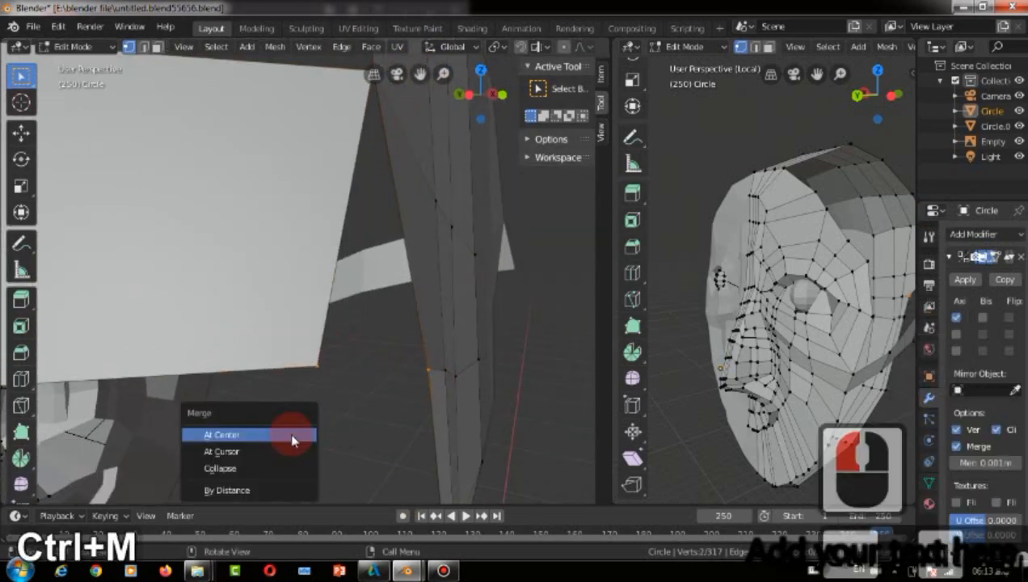
pyautogui.click(294, 440)
# Move the cheek strip's edge nearest the new joint about -0.02 m in X, -0.06 m in Y and -0.04 m in Z.
pyautogui.scroll(-6, 299, 429)
pyautogui.moveTo(469, 89); pyautogui.dragTo(581, 109)
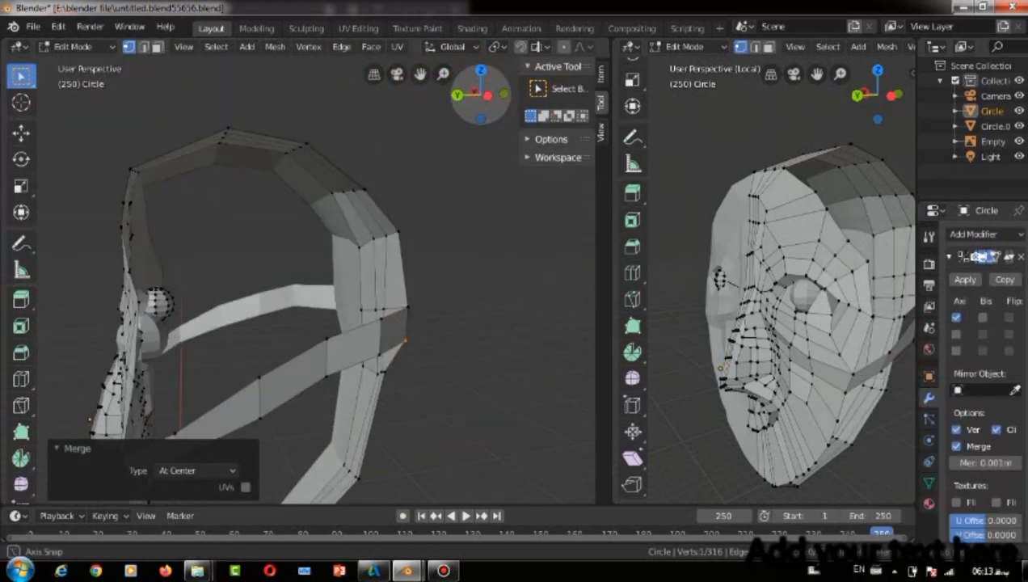
pyautogui.scroll(-3, 312, 317)
pyautogui.scroll(2, 311, 316)
pyautogui.scroll(2, 311, 317)
pyautogui.moveTo(311, 319); pyautogui.dragTo(337, 413)
pyautogui.press('g')
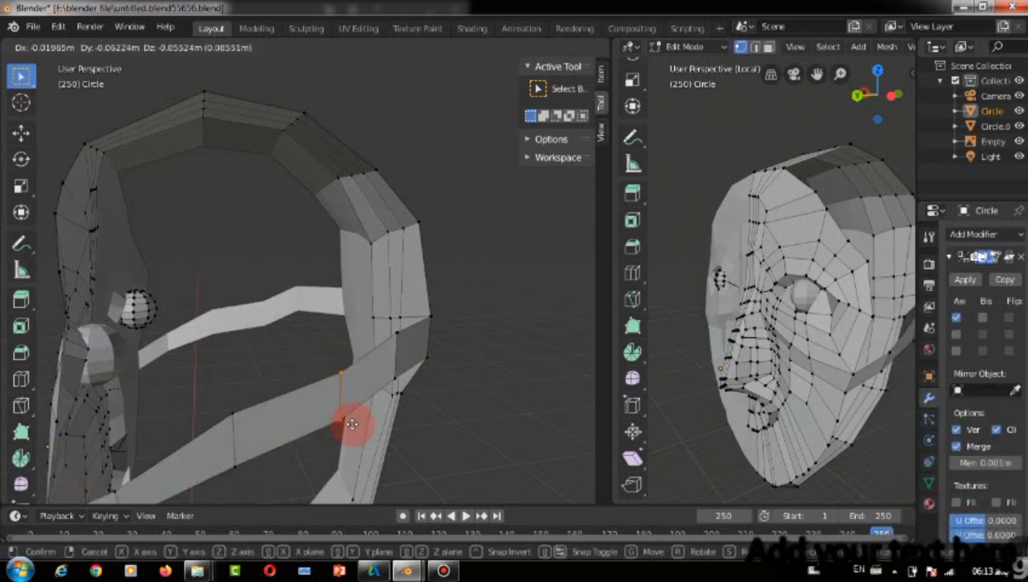
pyautogui.click(357, 427)
# Extrude two outer vertices of the forehead's side backward by about -0.225 m in X, -0.347 m in Y and 0.293 m in Z.
pyautogui.moveTo(482, 91); pyautogui.dragTo(582, 72)
pyautogui.scroll(-4, 356, 104)
pyautogui.scroll(6, 119, 211)
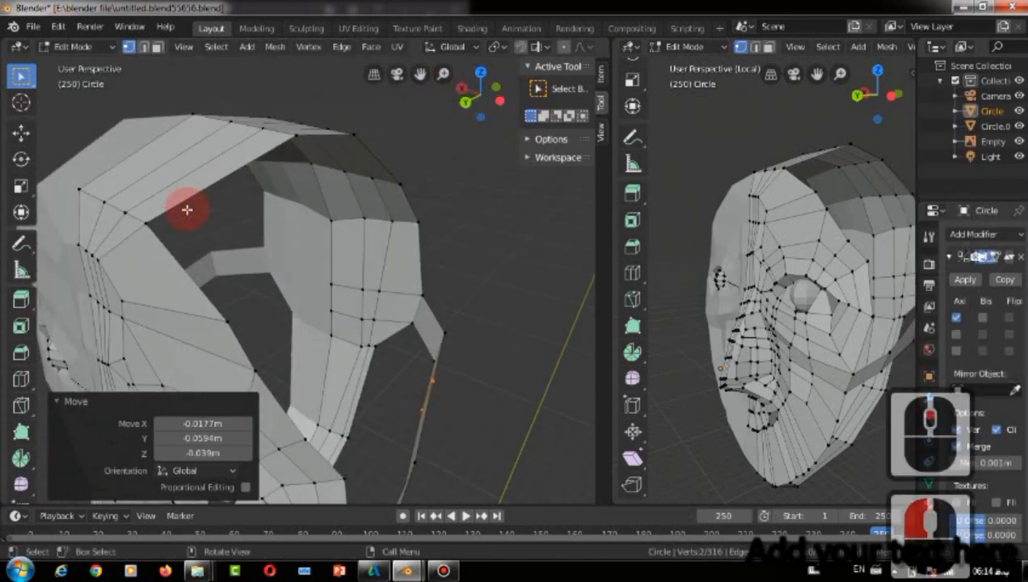
pyautogui.scroll(-2, 189, 150)
pyautogui.moveTo(215, 310); pyautogui.dragTo(273, 384)
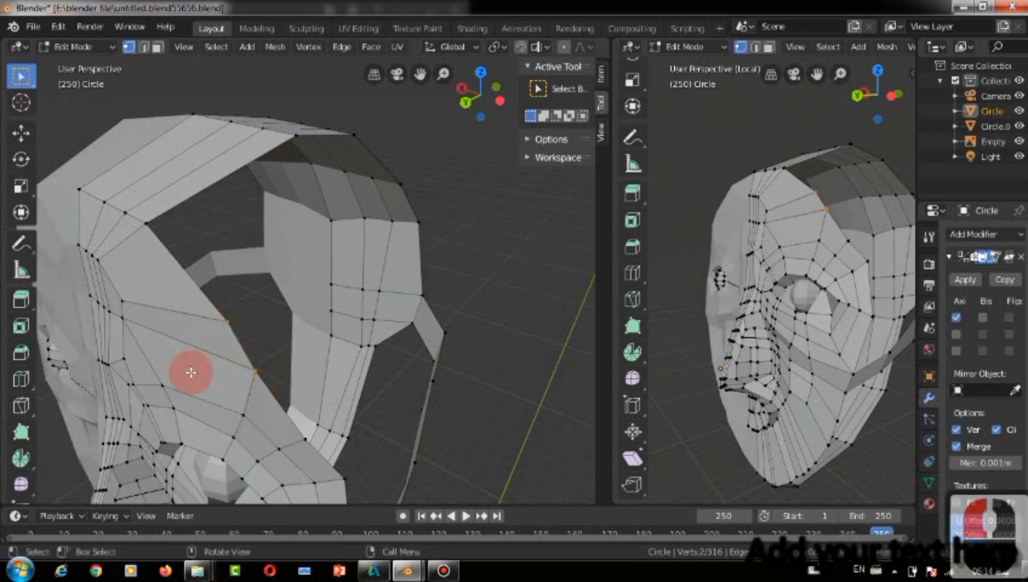
pyautogui.click(308, 281)
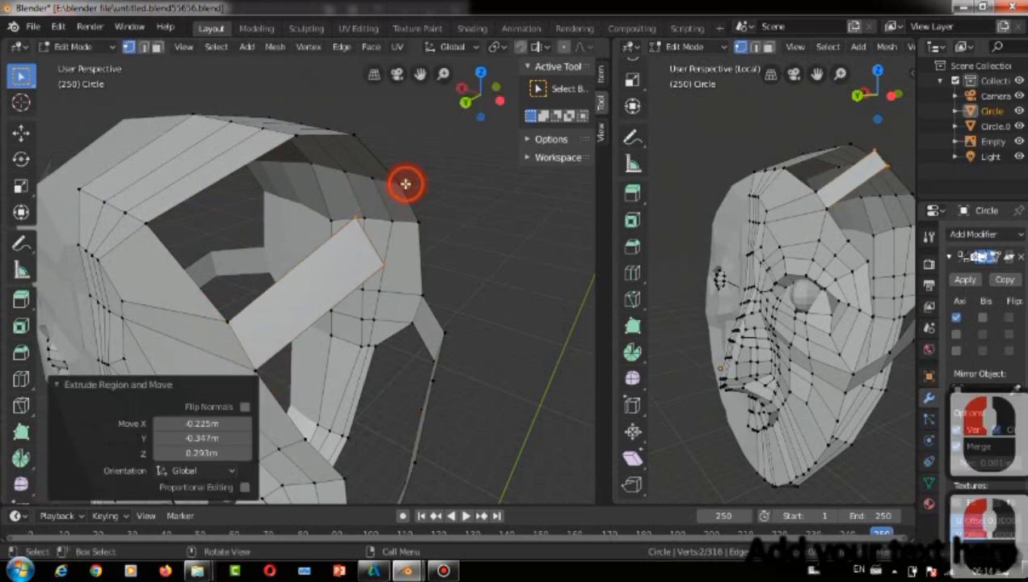
# Fill a face between the new side strip's end edge and the nearest outer edge at the back of the crown strip.
pyautogui.scroll(3, 355, 213)
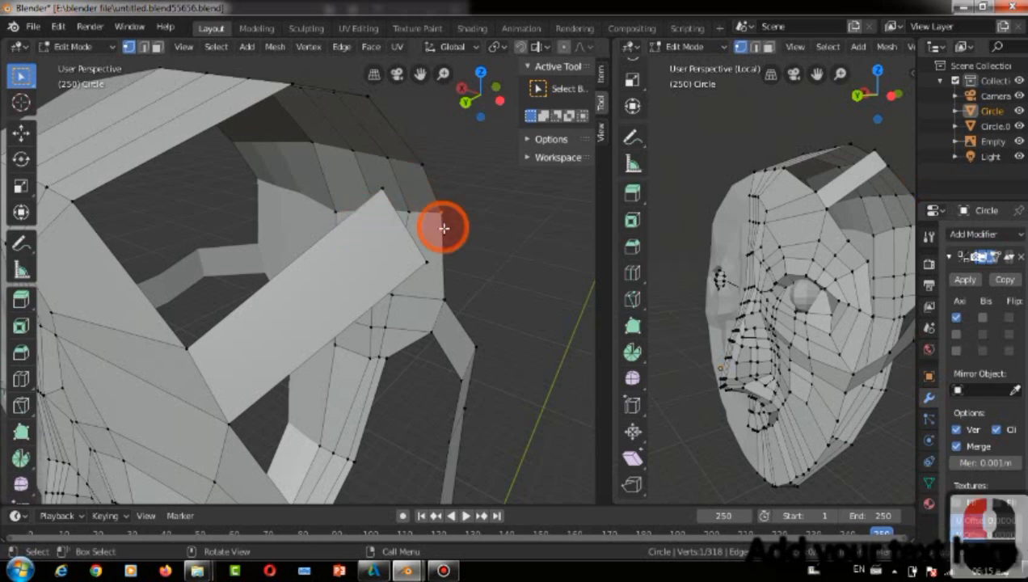
pyautogui.keyDown('shift'); pyautogui.click(401, 213); pyautogui.keyUp('shift')
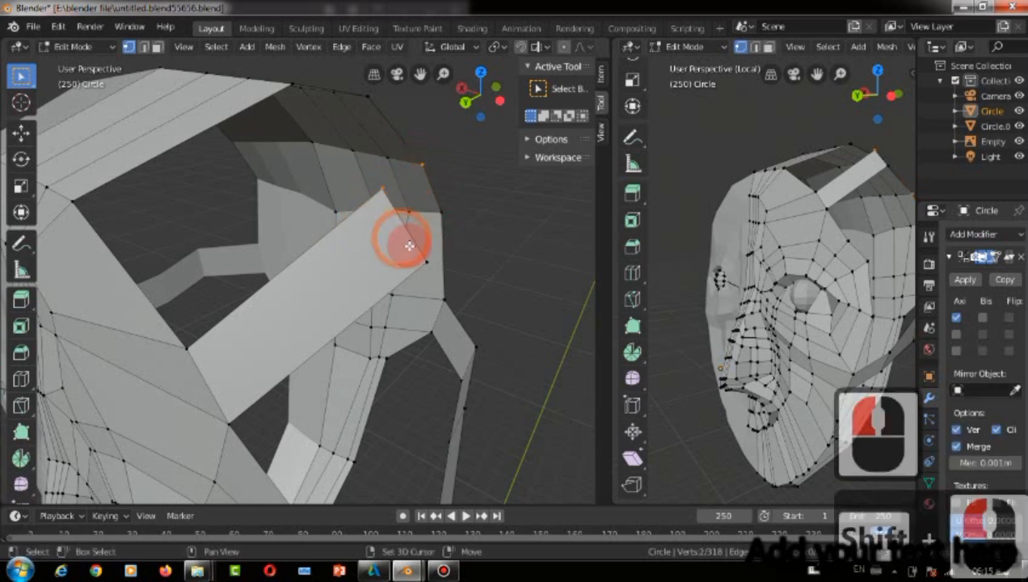
pyautogui.keyDown('shift'); pyautogui.click(448, 224); pyautogui.keyUp('shift')
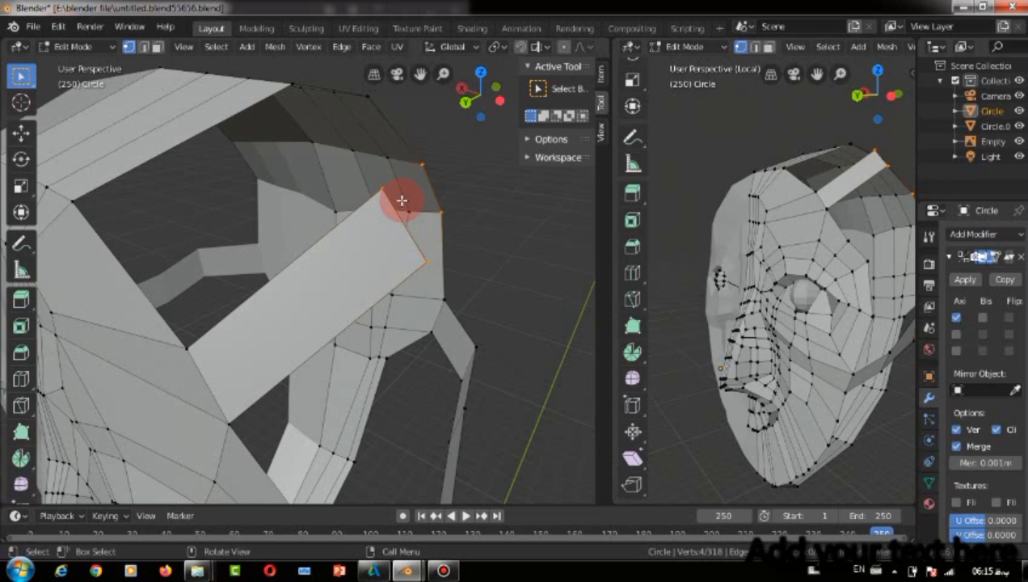
pyautogui.moveTo(465, 101); pyautogui.dragTo(465, 103)
pyautogui.scroll(-3, 440, 173)
pyautogui.click(337, 381)
# Add two crosswise loop cuts to the side strip's front section, next to the forehead.
pyautogui.hotkey('ctrl', 'r')
pyautogui.click(309, 337)
pyautogui.click(310, 337)
pyautogui.scroll(-2, 304, 319)
pyautogui.click(294, 293)
pyautogui.click(285, 310)
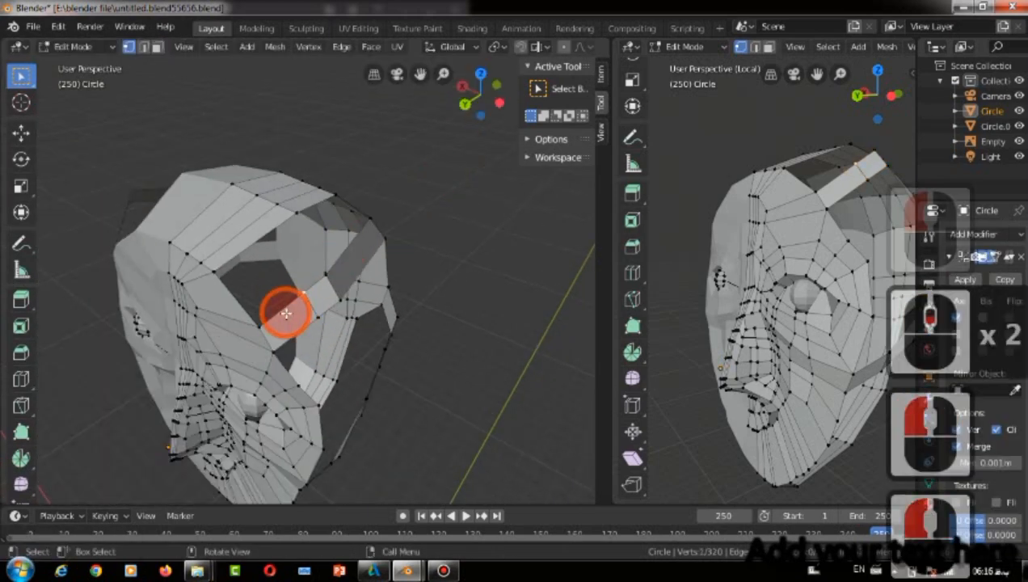
pyautogui.hotkey('ctrl', 'r')
pyautogui.click(285, 313)
pyautogui.click(284, 314)
pyautogui.click(292, 296)
# Add three crosswise loop cuts to the side strip's rear section that joins the back of the crown strip.
pyautogui.moveTo(466, 104); pyautogui.dragTo(424, 125)
pyautogui.hotkey('ctrl', 'r')
pyautogui.click(294, 286)
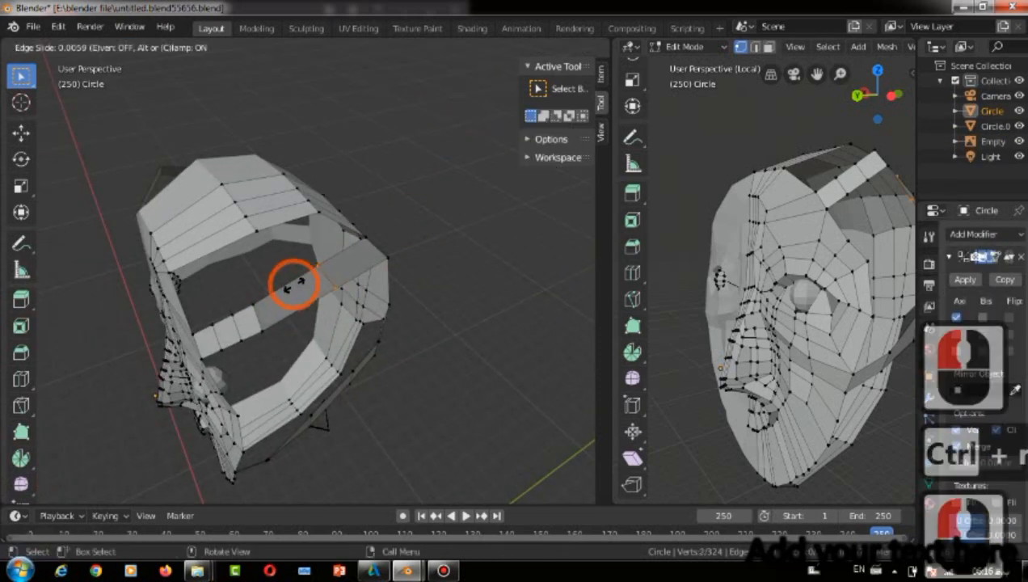
pyautogui.click(312, 280)
pyautogui.hotkey('ctrl', 'r')
pyautogui.click(318, 306)
pyautogui.click(265, 228)
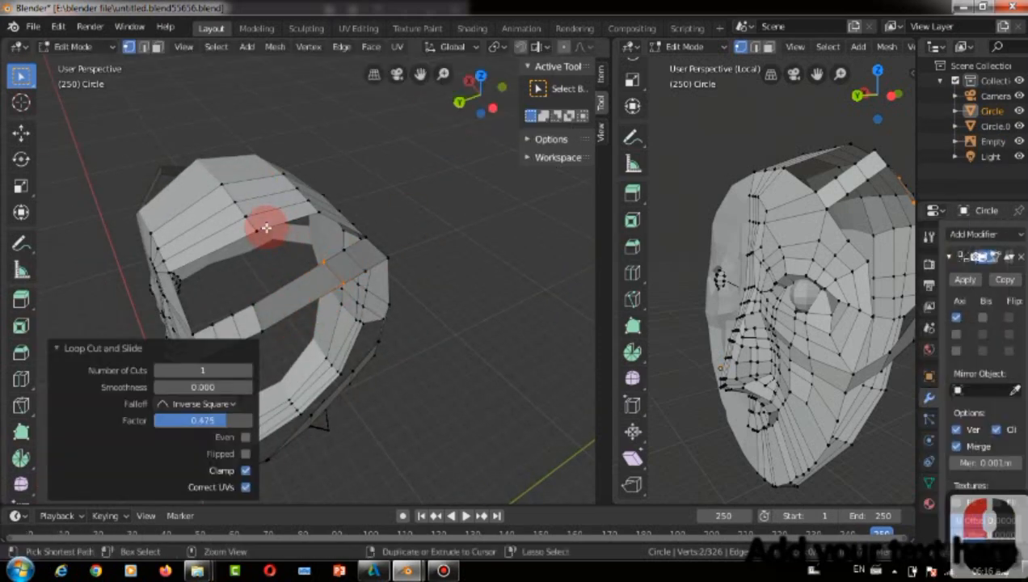
pyautogui.hotkey('ctrl', 'r')
pyautogui.click(280, 257)
pyautogui.click(279, 258)
# Examine which vertices on the crown strip's edge face the side strip's vertices across the opening between them.
pyautogui.click(280, 273)
pyautogui.scroll(-2, 327, 278)
pyautogui.scroll(4, 335, 279)
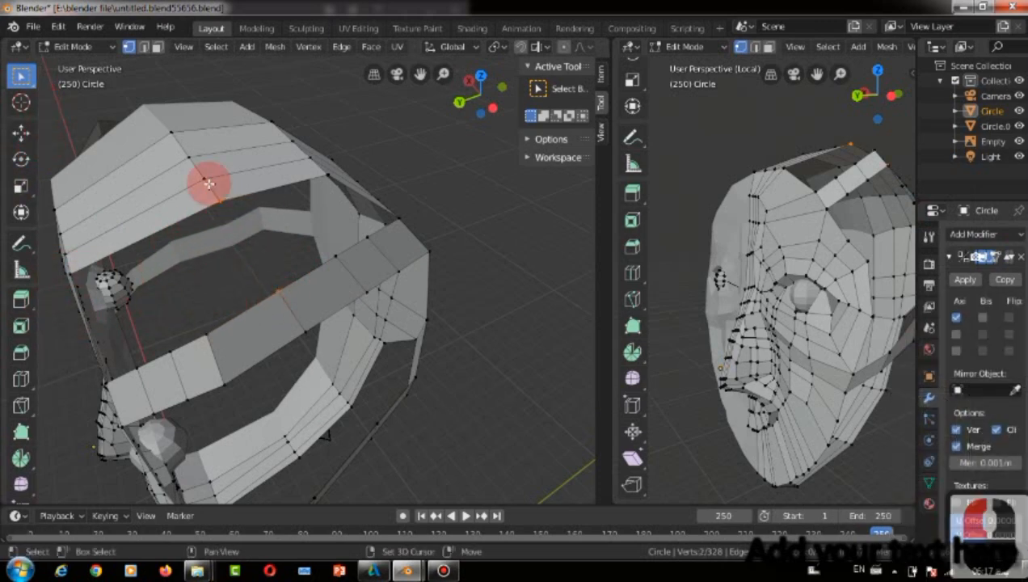
pyautogui.moveTo(91, 270); pyautogui.dragTo(126, 216, button='middle')
pyautogui.keyDown('shift'); pyautogui.click(121, 278); pyautogui.keyUp('shift')
pyautogui.keyDown('shift'); pyautogui.click(193, 356); pyautogui.keyUp('shift')
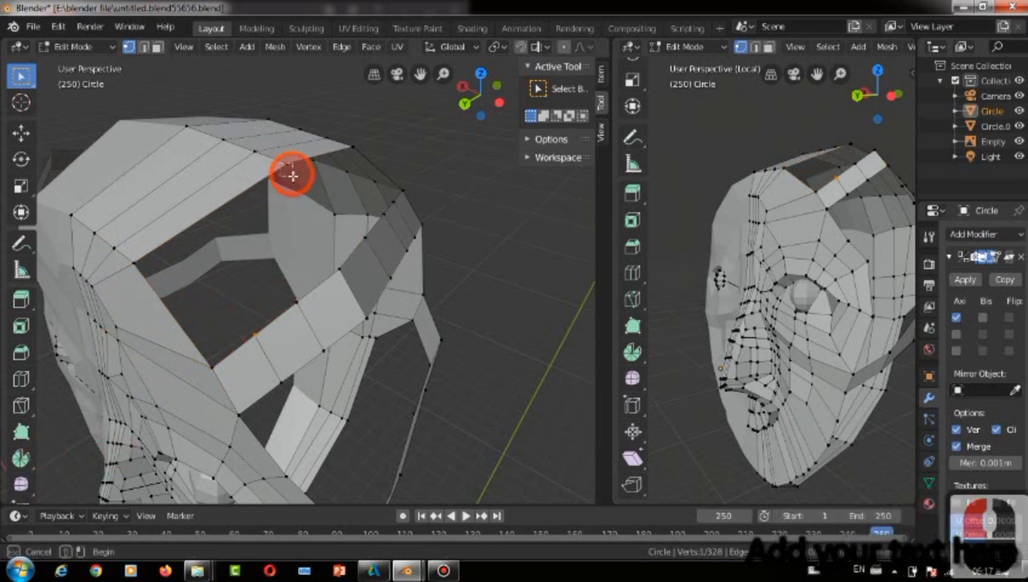
pyautogui.moveTo(298, 311); pyautogui.dragTo(264, 343)
pyautogui.keyDown('shift'); pyautogui.click(268, 181); pyautogui.keyUp('shift')
pyautogui.click(355, 232)
pyautogui.keyDown('shift'); pyautogui.click(294, 184); pyautogui.keyUp('shift')
pyautogui.keyDown('shift'); pyautogui.click(356, 276); pyautogui.keyUp('shift')
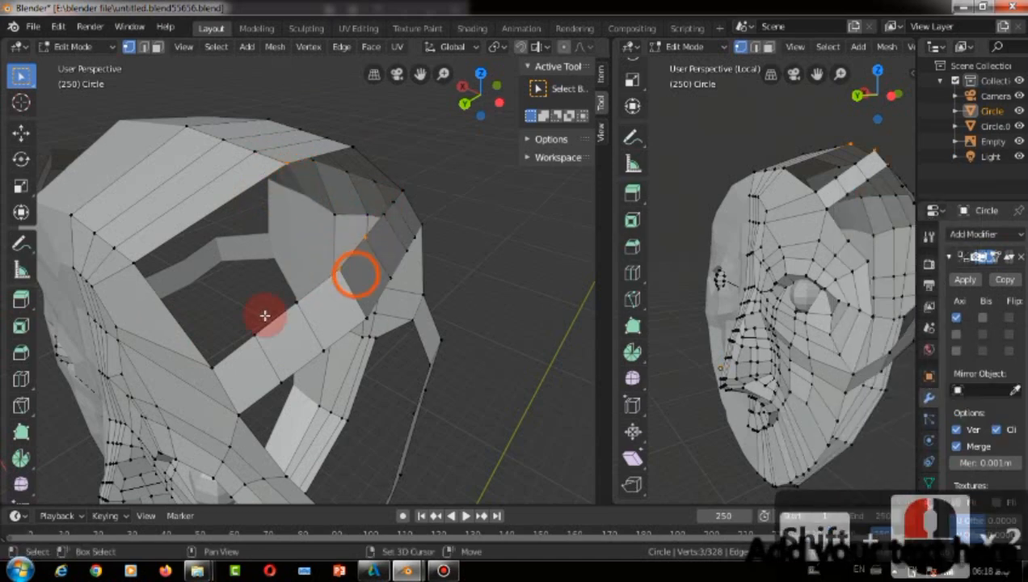
pyautogui.keyDown('shift'); pyautogui.click(291, 301); pyautogui.keyUp('shift')
pyautogui.click(286, 306)
pyautogui.click(254, 332)
pyautogui.press('Up')
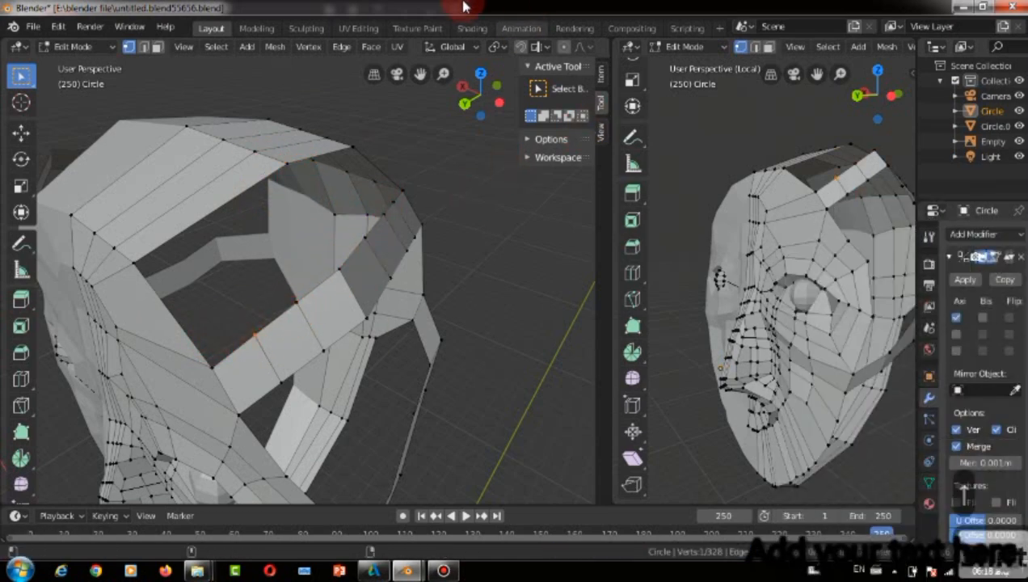
# Fill the front part of the opening between the crown strip and the side strip with a single face.
pyautogui.keyDown('shift'); pyautogui.click(130, 258); pyautogui.keyUp('shift')
pyautogui.keyDown('shift'); pyautogui.click(292, 173); pyautogui.keyUp('shift')
pyautogui.click(352, 236)
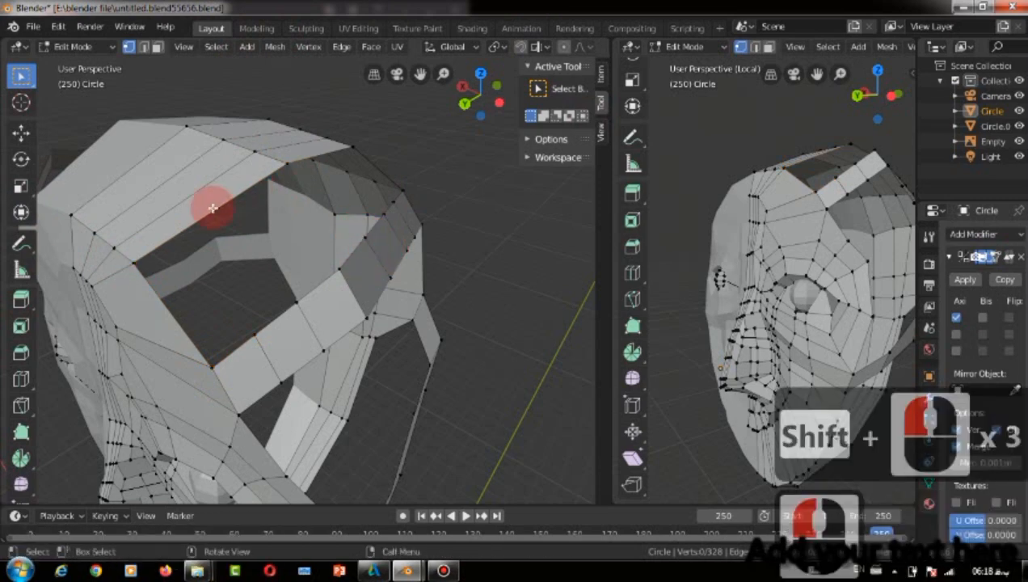
pyautogui.keyDown('shift'); pyautogui.click(285, 161); pyautogui.keyUp('shift')
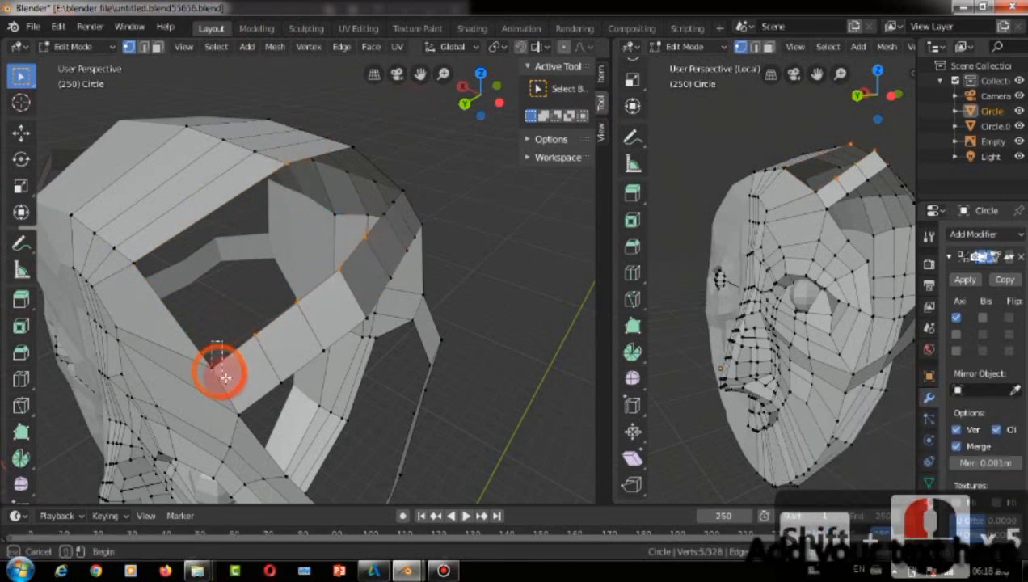
pyautogui.moveTo(303, 265); pyautogui.dragTo(459, 270, button='middle')
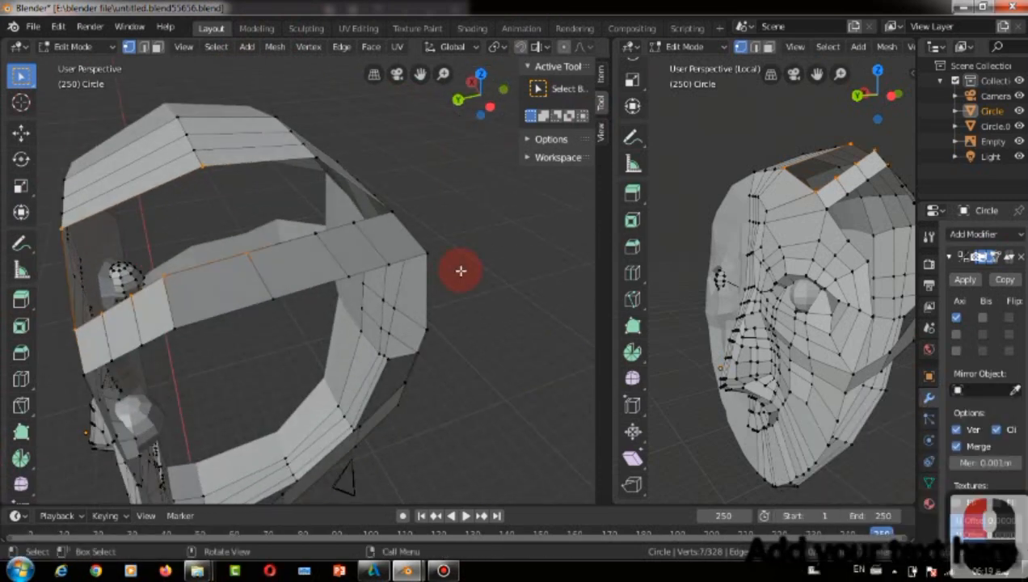
pyautogui.press('f')
pyautogui.moveTo(479, 126); pyautogui.dragTo(428, 134, button='middle')
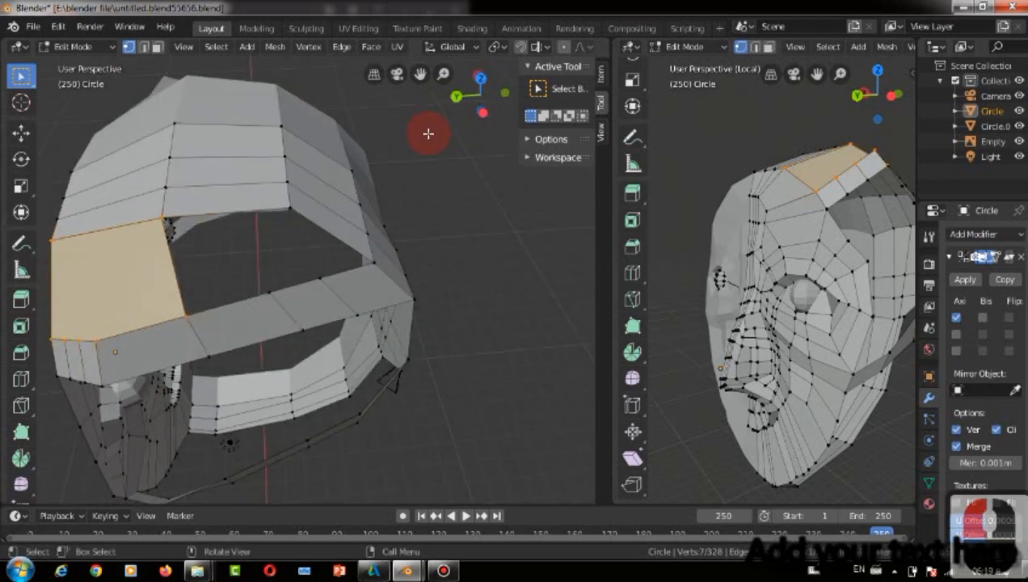
# Reposition several vertices along the side strip to even out its shape around the new face.
pyautogui.press('g')
pyautogui.click(355, 321)
pyautogui.press('g')
pyautogui.click(330, 341)
pyautogui.moveTo(227, 279); pyautogui.dragTo(307, 343)
pyautogui.press('g')
pyautogui.click(227, 356)
pyautogui.moveTo(455, 89); pyautogui.dragTo(263, 153)
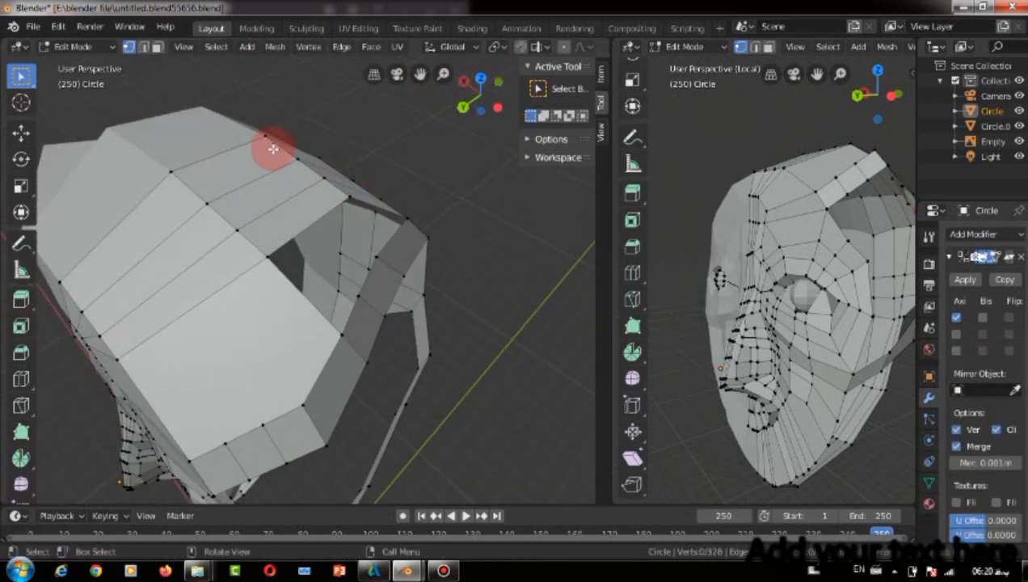
# Isolate the head mesh in local view and close the rear part of the opening between the crown strip and the side strip.
pyautogui.press('KP_Divide')
pyautogui.keyDown('shift'); pyautogui.click(400, 207); pyautogui.keyUp('shift')
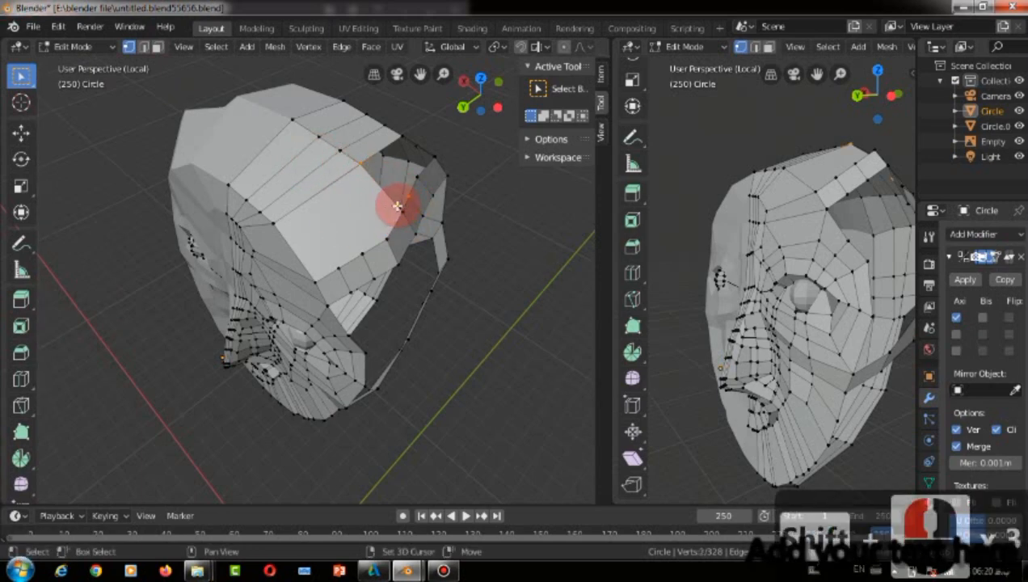
pyautogui.moveTo(454, 87); pyautogui.dragTo(341, 140)
pyautogui.press('g')
pyautogui.click(345, 256)
pyautogui.click(348, 252)
# Add a vertex halfway along the large side face's rear edge and a single loop cut running from the forehead down beside the nose.
pyautogui.hotkey('ctrl', 'r')
pyautogui.doubleClick(421, 152)
pyautogui.click(388, 216)
pyautogui.hotkey('ctrl', 'r')
pyautogui.rightClick(452, 243)
pyautogui.hotkey('ctrl', 'r')
pyautogui.doubleClick(397, 212)
pyautogui.click(523, 236)
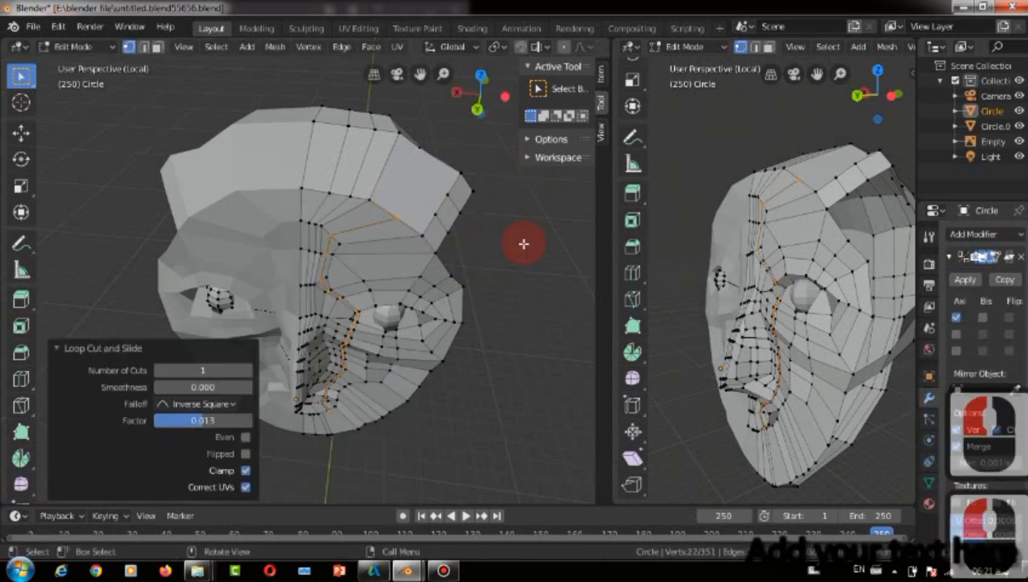
# Create an edge across the large side face between the new vertices on its forehead edge and rear edge.
pyautogui.moveTo(476, 96); pyautogui.dragTo(443, 97)
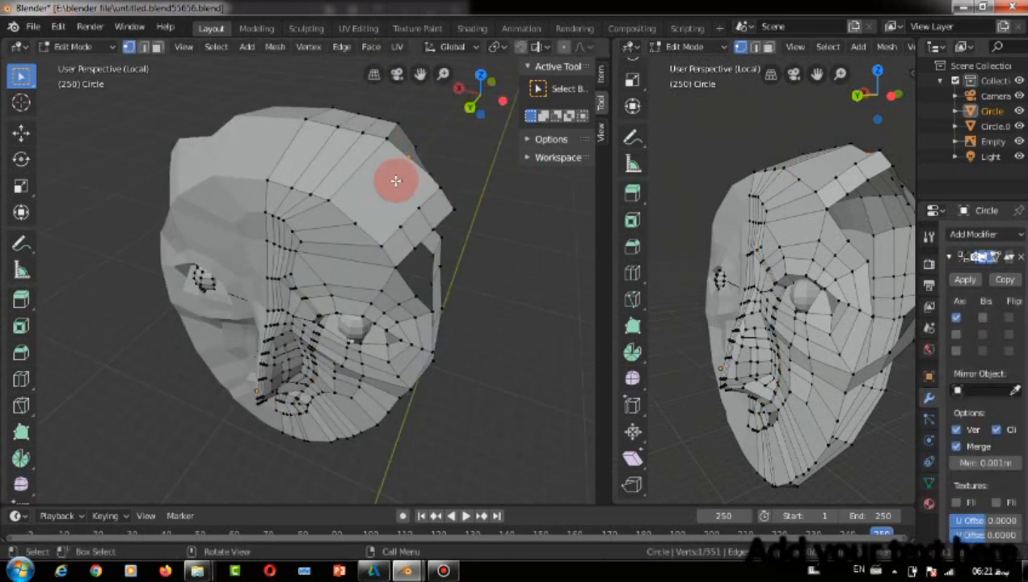
pyautogui.press('Left')
pyautogui.press('Left')
pyautogui.press('Left')
pyautogui.keyDown('shift'); pyautogui.click(383, 208); pyautogui.keyUp('shift')
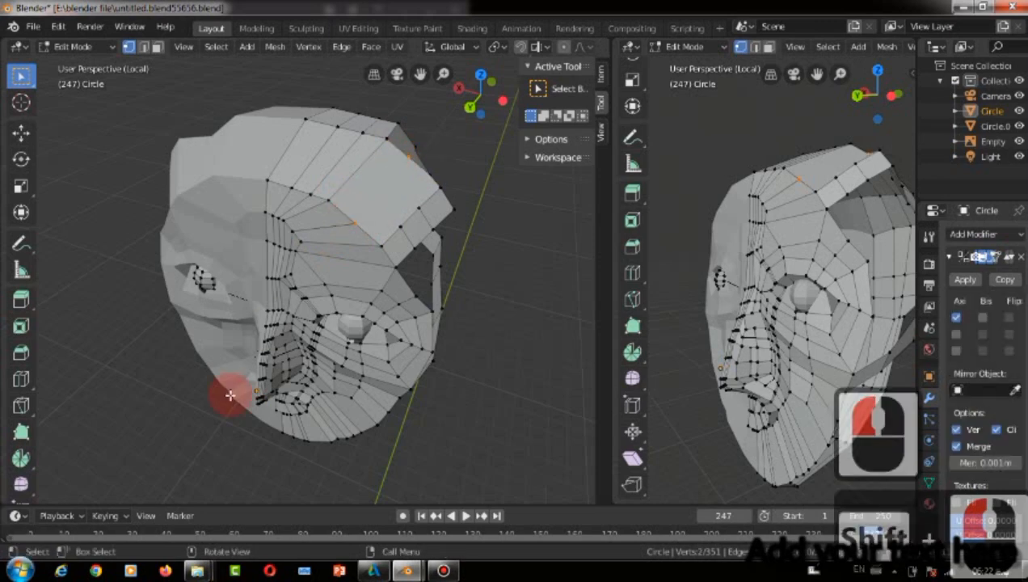
pyautogui.press('f')
# Add two loop cuts across the crown behind the large side face.
pyautogui.moveTo(480, 92); pyautogui.dragTo(496, 191)
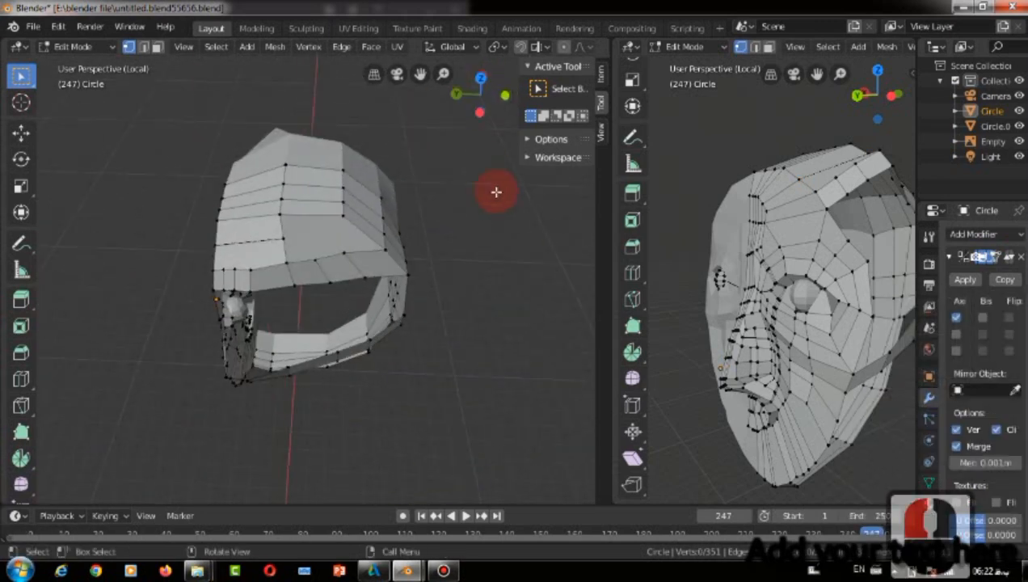
pyautogui.hotkey('ctrl', 'r')
pyautogui.click(343, 224)
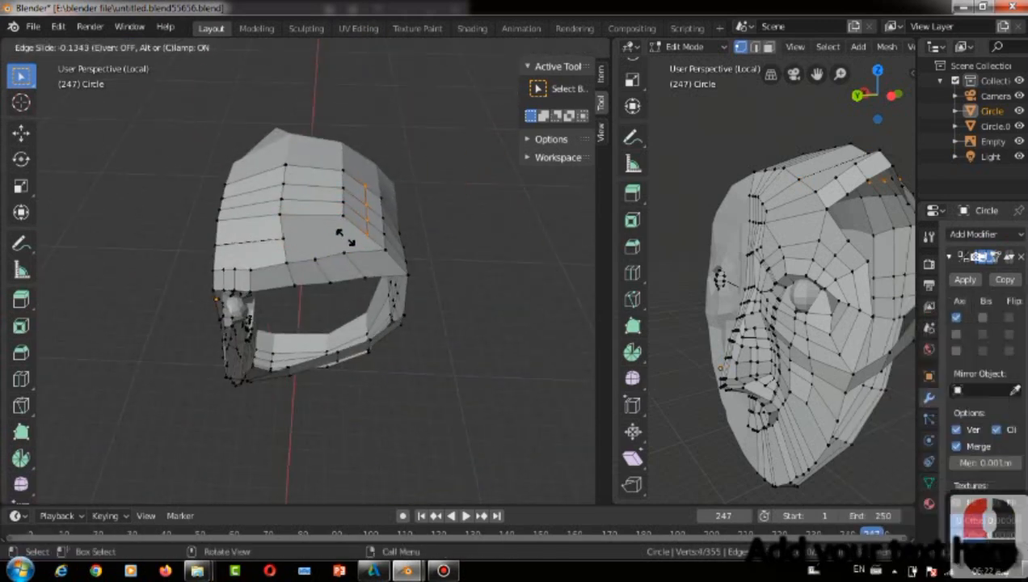
pyautogui.rightClick(404, 257)
pyautogui.moveTo(447, 92); pyautogui.dragTo(289, 211)
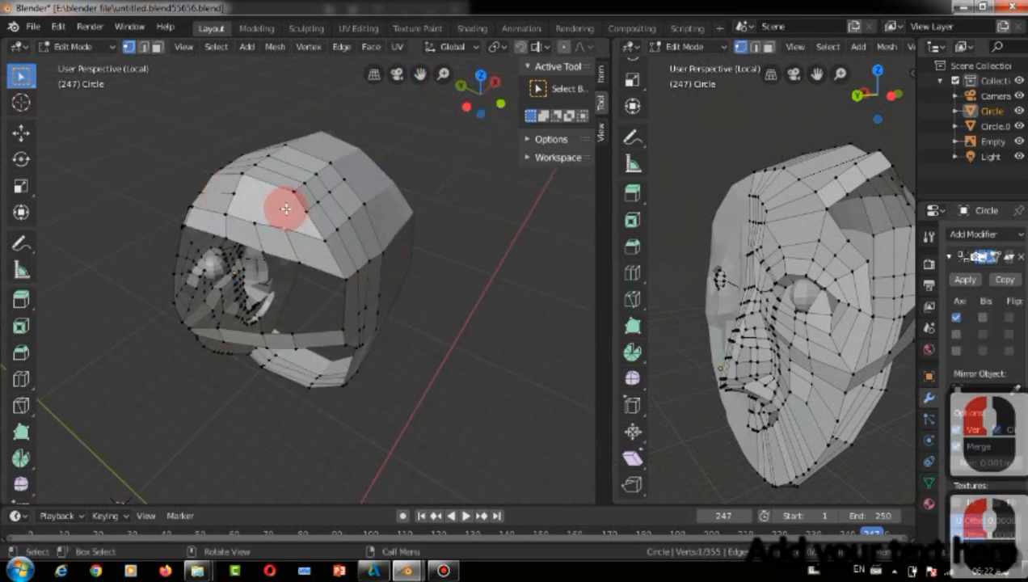
pyautogui.hotkey('ctrl', 'r')
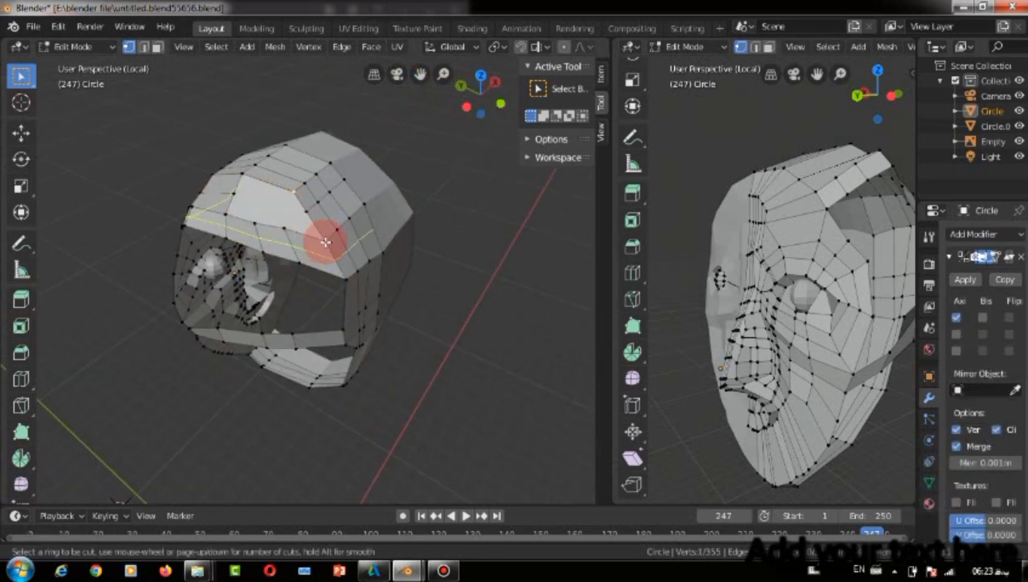
pyautogui.click(269, 202)
pyautogui.rightClick(408, 323)
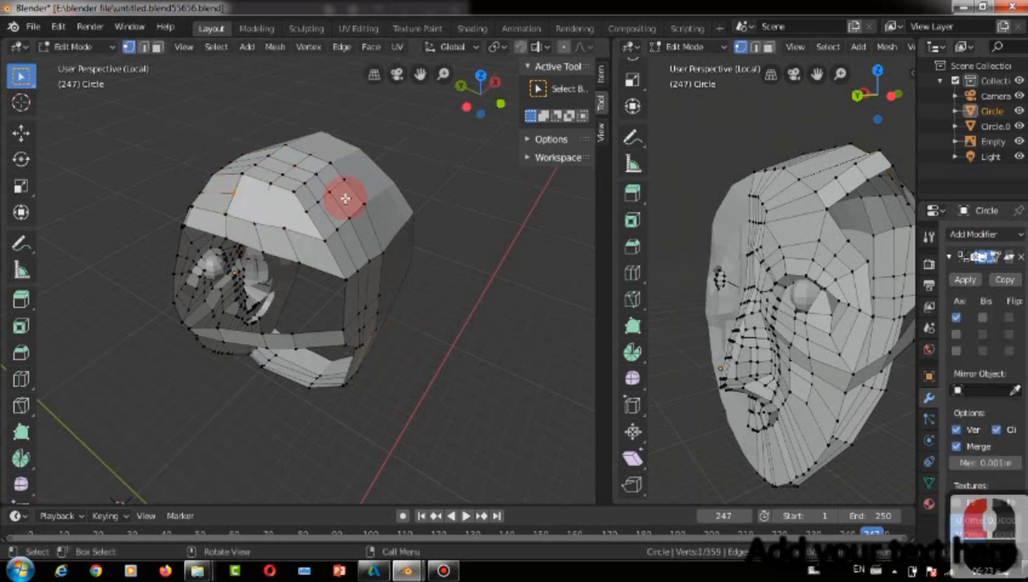
# Divide the remaining large face above the side strip with an edge and add a vertex in the middle of that edge.
pyautogui.moveTo(247, 198); pyautogui.dragTo(291, 226)
pyautogui.click(227, 197)
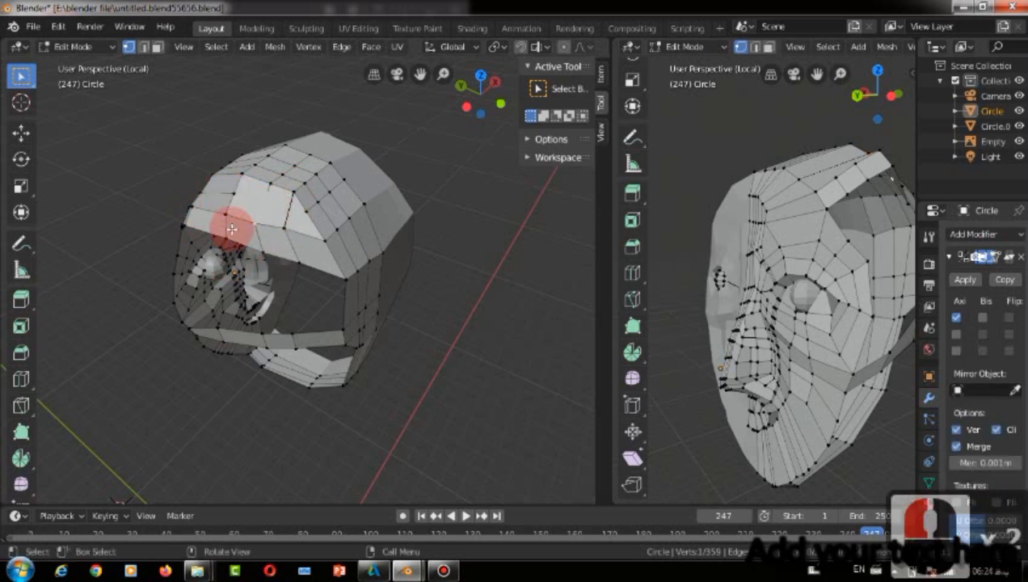
pyautogui.hotkey('ctrl', 'r')
pyautogui.click(285, 209)
pyautogui.click(285, 209)
# Join the new middle vertex to the vertices on the opposite sides of the adjoining faces.
pyautogui.moveTo(233, 196); pyautogui.dragTo(287, 208)
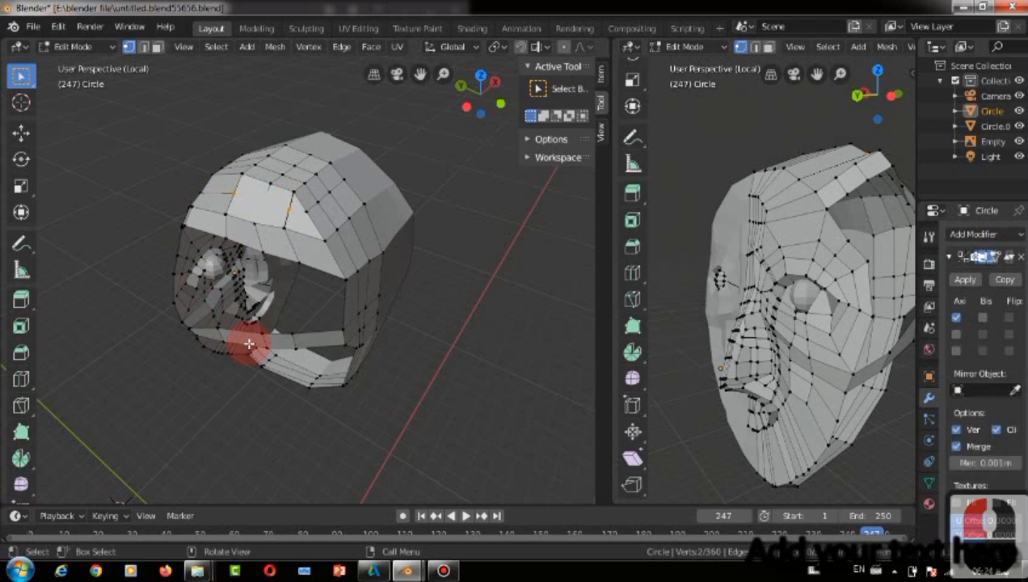
pyautogui.scroll(2, 313, 285)
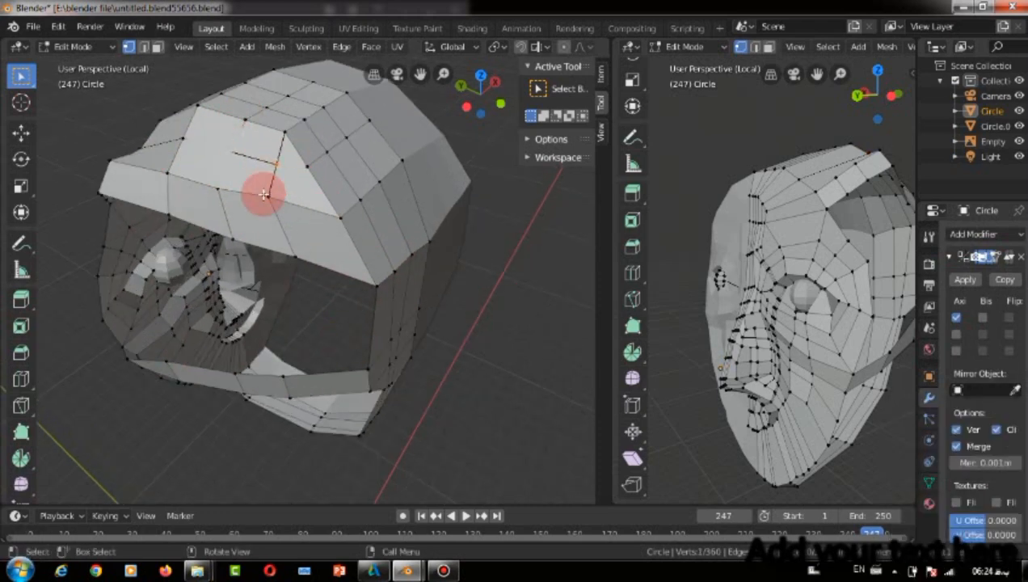
pyautogui.click(337, 214)
pyautogui.keyDown('shift'); pyautogui.click(275, 165); pyautogui.keyUp('shift')
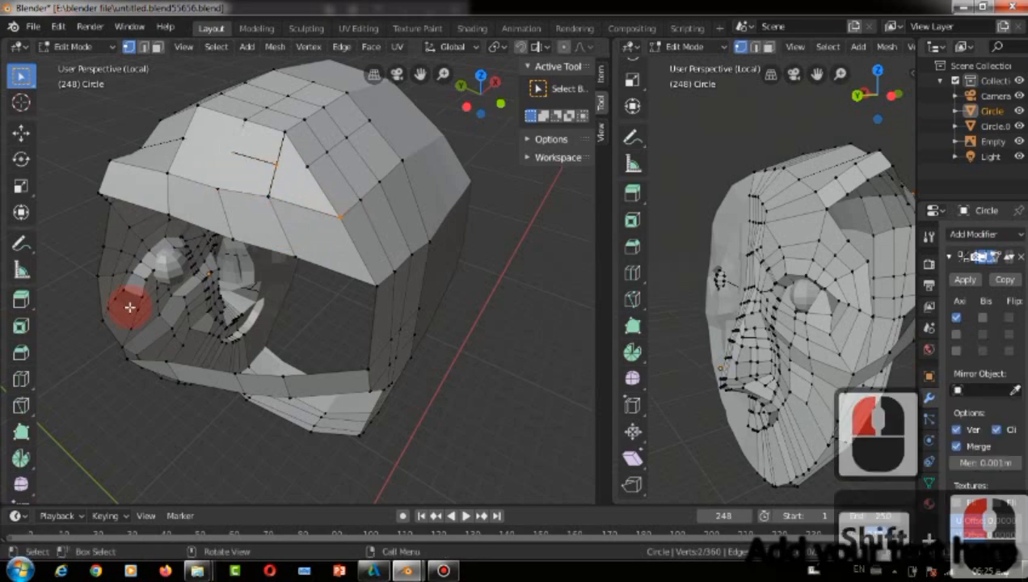
# Move the four selected vertices on the side strip above the temple to reshape the head's outline.
pyautogui.moveTo(451, 251)
pyautogui.mouseDown(button='middle')
pyautogui.moveTo(592, 96)
pyautogui.moveTo(321, 257)
pyautogui.moveTo(511, 94)
pyautogui.moveTo(438, 262)
pyautogui.mouseUp(button='middle')
pyautogui.click(445, 165)
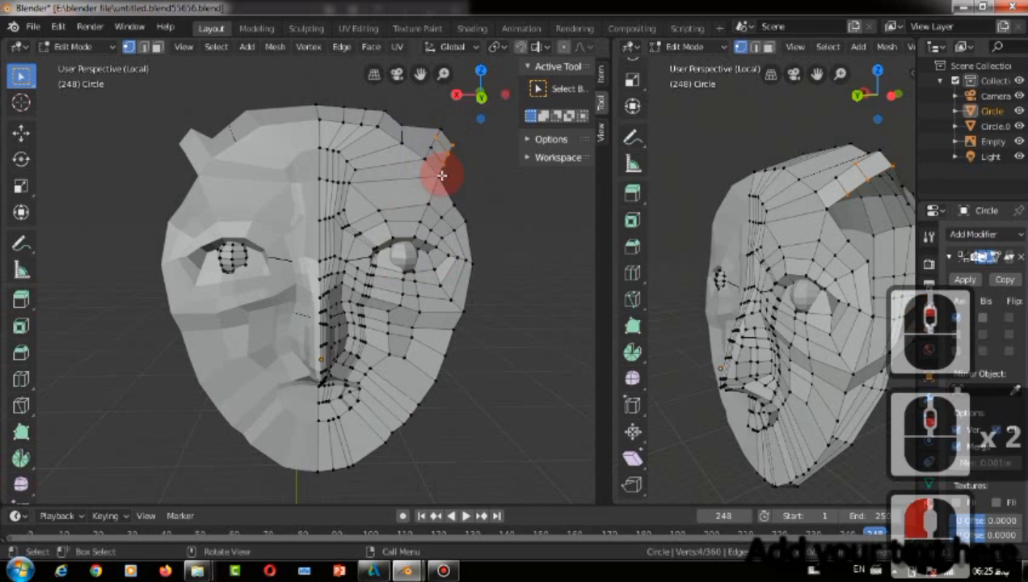
pyautogui.keyDown('shift'); pyautogui.click(448, 153); pyautogui.keyUp('shift')
pyautogui.keyDown('shift'); pyautogui.click(452, 145); pyautogui.keyUp('shift')
pyautogui.press('g')
pyautogui.click(536, 316)
# Adjust further vertices on the side strip, checking from the front, to smooth the outline above the temple.
pyautogui.moveTo(482, 98); pyautogui.dragTo(388, 149)
pyautogui.click(389, 207)
pyautogui.press('g')
pyautogui.click(356, 229)
pyautogui.moveTo(385, 80); pyautogui.dragTo(448, 91, button='middle')
pyautogui.moveTo(459, 98); pyautogui.dragTo(426, 115)
pyautogui.click(452, 241)
pyautogui.press('g')
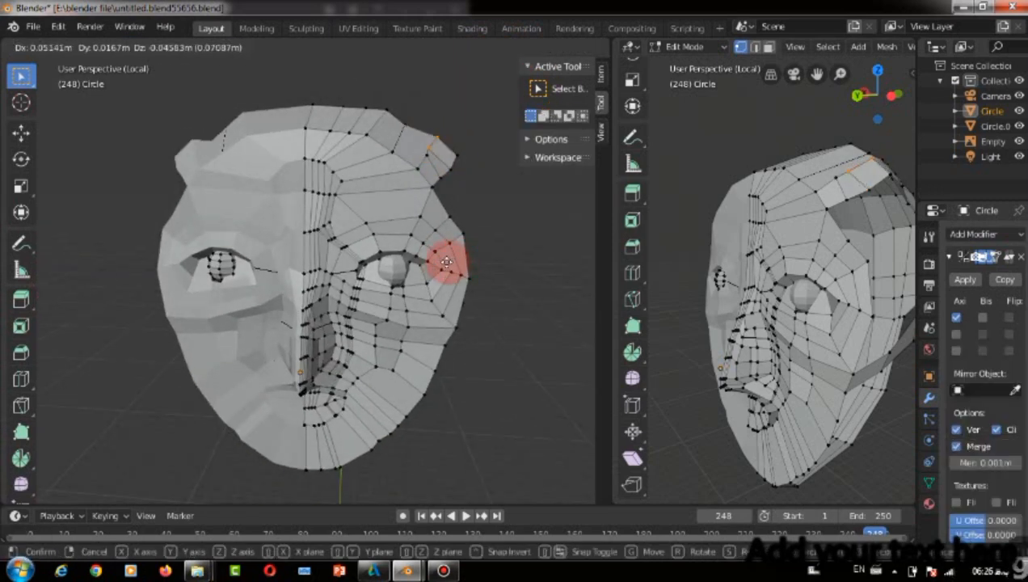
pyautogui.click(451, 247)
pyautogui.click(454, 96)
pyautogui.click(349, 132)
# Reposition the vertices of the crown and upper side one by one to round the top of the head.
pyautogui.click(480, 95)
pyautogui.moveTo(247, 115); pyautogui.dragTo(269, 155)
pyautogui.press('g')
pyautogui.click(281, 133)
pyautogui.moveTo(308, 114); pyautogui.dragTo(280, 184)
pyautogui.press('g')
pyautogui.click(284, 194)
pyautogui.moveTo(231, 125); pyautogui.dragTo(236, 171)
pyautogui.press('g')
pyautogui.click(257, 156)
pyautogui.press('g')
pyautogui.click(241, 163)
pyautogui.moveTo(239, 121); pyautogui.dragTo(280, 149)
pyautogui.press('g')
pyautogui.click(253, 218)
pyautogui.press('g')
pyautogui.click(289, 153)
# Move the three vertices on the temple's outer edge, next to the eye, to adjust the edge's shape.
pyautogui.moveTo(482, 94); pyautogui.dragTo(594, 92)
pyautogui.scroll(-4, 401, 252)
pyautogui.click(449, 203)
pyautogui.moveTo(482, 94); pyautogui.dragTo(428, 129)
pyautogui.click(298, 172)
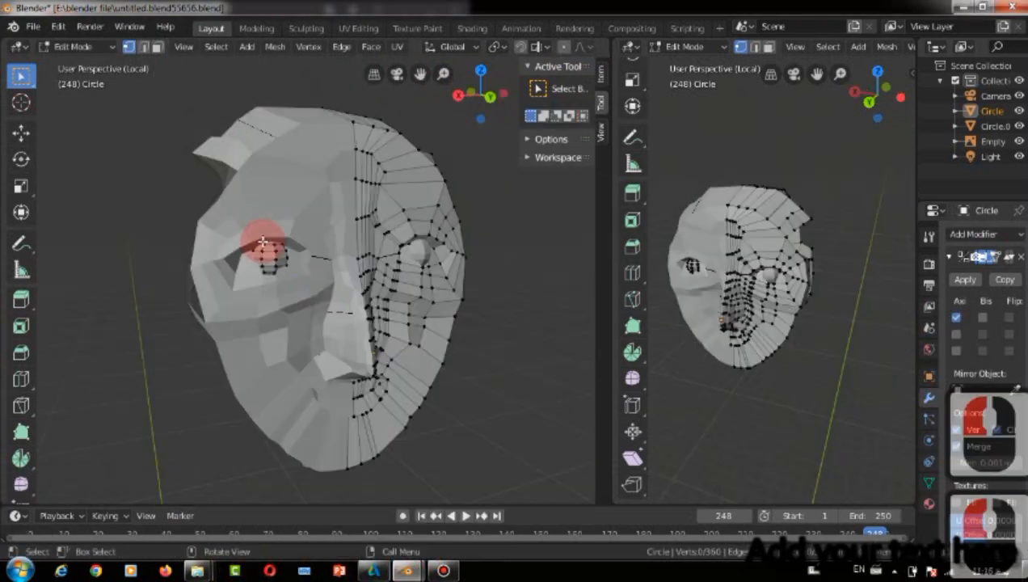
pyautogui.moveTo(478, 88); pyautogui.dragTo(491, 97)
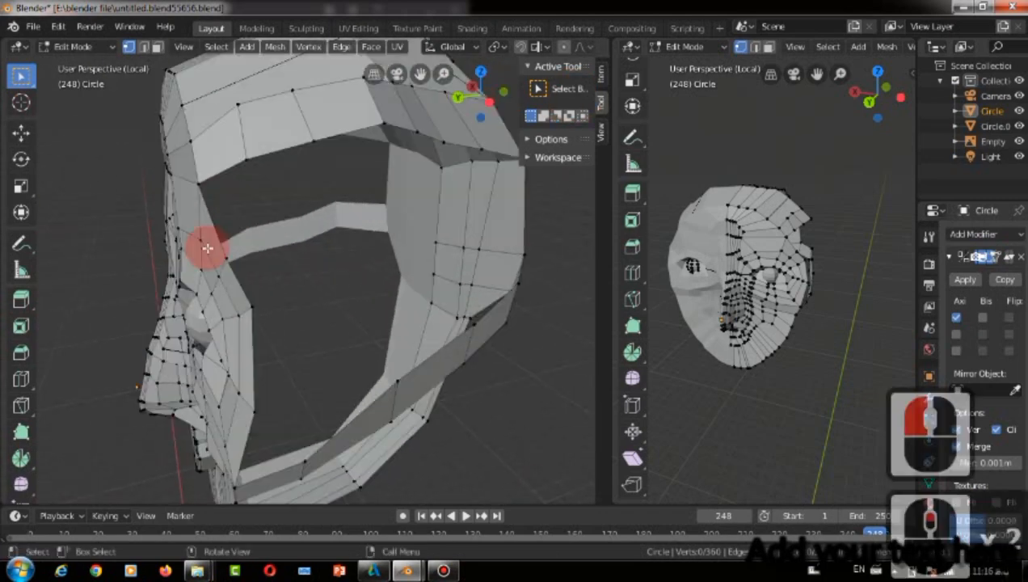
pyautogui.keyDown('shift'); pyautogui.click(254, 305); pyautogui.keyUp('shift')
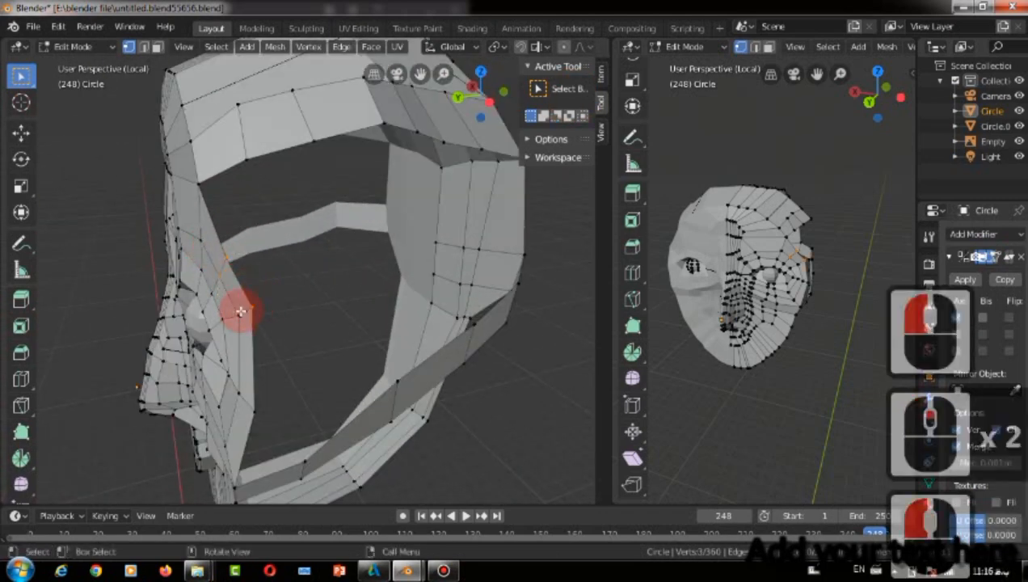
pyautogui.press('g')
pyautogui.click(172, 367)
# Extrude the temple's outer edge twice to start a new two-segment strip below the side strip.
pyautogui.press('e')
pyautogui.click(210, 356)
pyautogui.moveTo(458, 96); pyautogui.dragTo(494, 204)
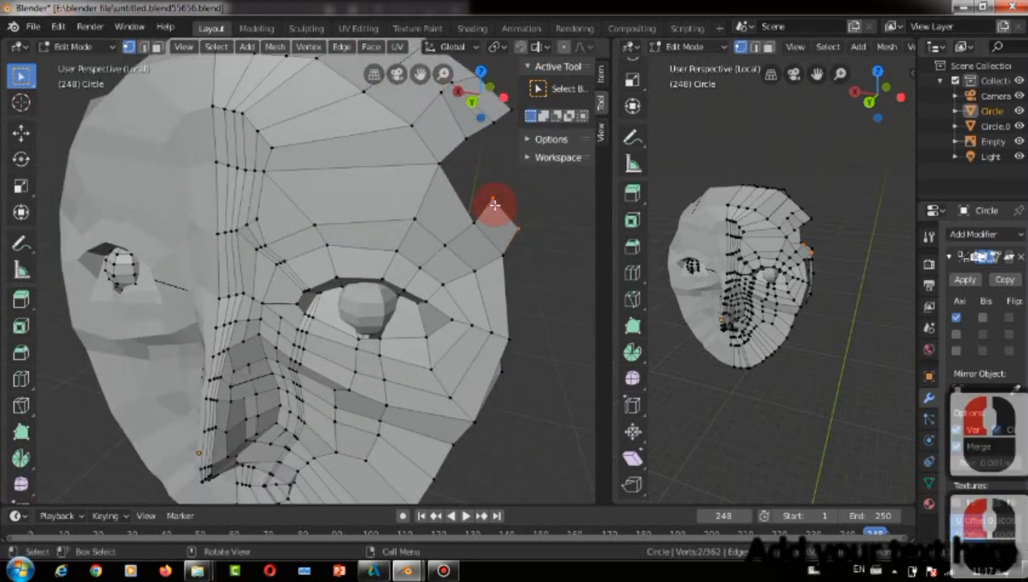
pyautogui.press('g')
pyautogui.click(518, 183)
pyautogui.press('e')
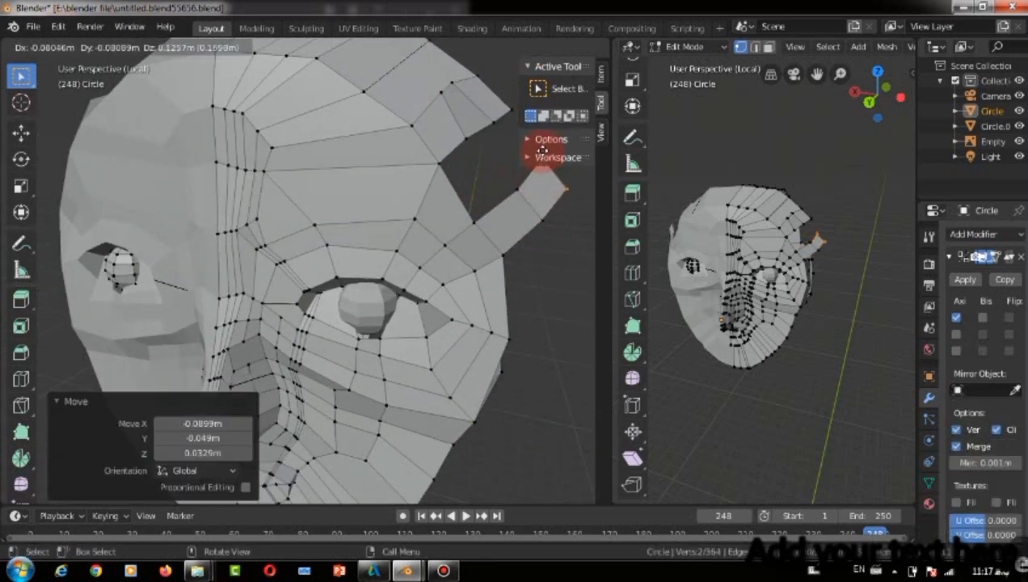
pyautogui.click(550, 150)
# Move the new strip's end edge to bring it in line with the side of the head.
pyautogui.moveTo(473, 98); pyautogui.dragTo(454, 107)
pyautogui.click(517, 421)
pyautogui.moveTo(420, 74); pyautogui.dragTo(284, 62)
pyautogui.press('g')
pyautogui.click(465, 328)
pyautogui.moveTo(482, 98); pyautogui.dragTo(194, 146)
pyautogui.press('g')
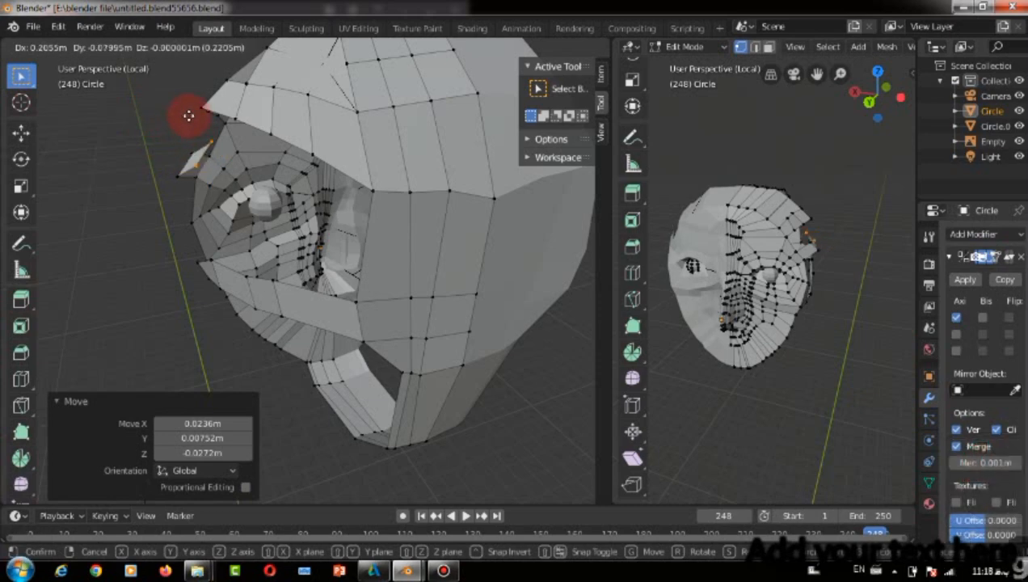
pyautogui.click(181, 115)
# Reposition the strip's edge vertices so that it runs backward from the temple beneath the side strip.
pyautogui.click(187, 152)
pyautogui.keyDown('shift'); pyautogui.click(157, 188); pyautogui.keyUp('shift')
pyautogui.press('g')
pyautogui.click(349, 197)
pyautogui.moveTo(473, 97); pyautogui.dragTo(240, 229)
pyautogui.click(257, 311)
pyautogui.press('g')
pyautogui.click(117, 220)
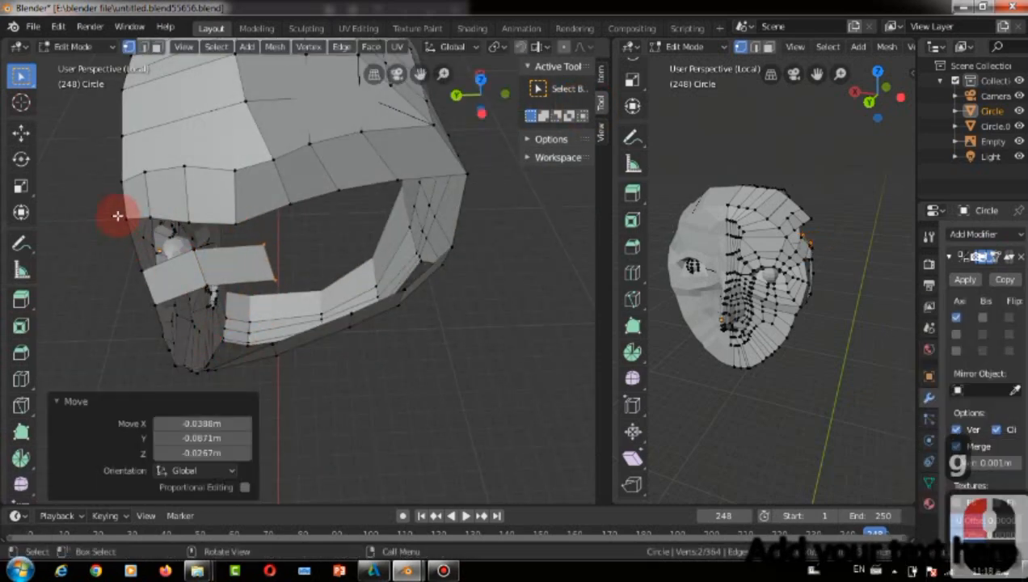
# Add a crosswise loop cut to the temple strip's front segment.
pyautogui.hotkey('ctrl', 'e')
pyautogui.press('Escape')
pyautogui.hotkey('ctrl', 'r')
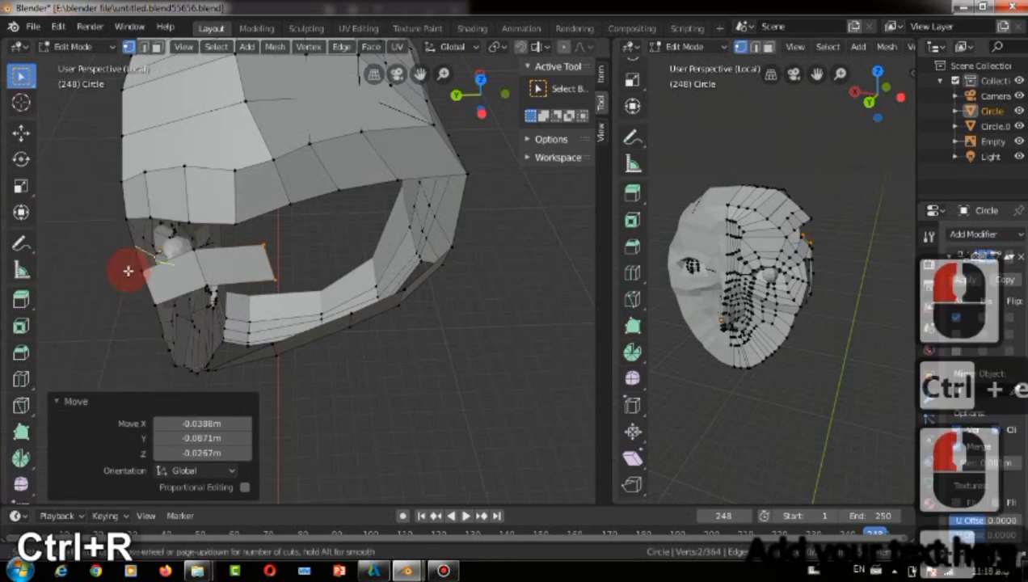
pyautogui.click(128, 271)
pyautogui.click(119, 278)
pyautogui.click(119, 279)
# Fill a face between the front ends of the side strip and the temple strip.
pyautogui.keyDown('shift'); pyautogui.click(150, 220); pyautogui.keyUp('shift')
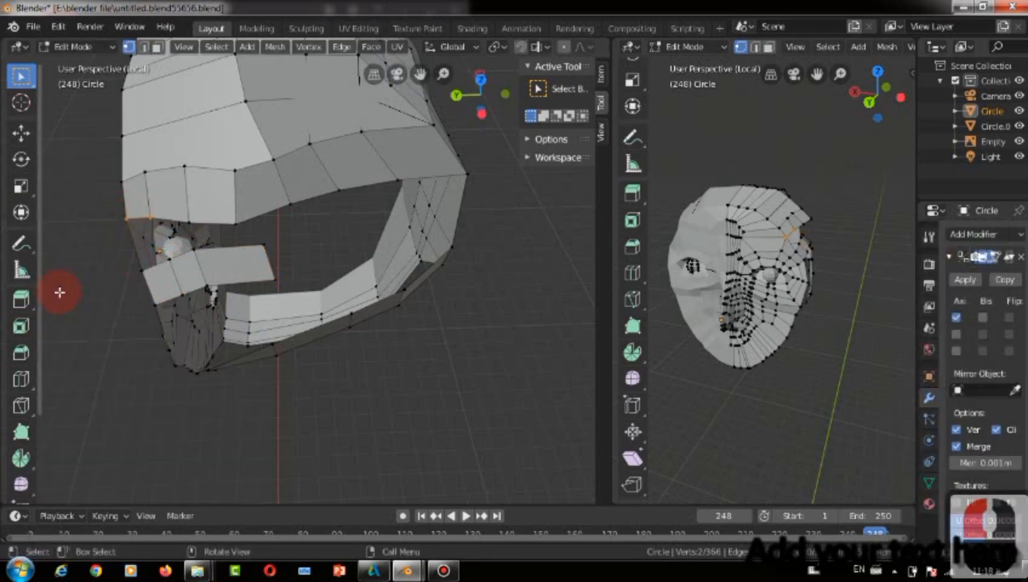
pyautogui.keyDown('shift'); pyautogui.click(168, 259); pyautogui.keyUp('shift')
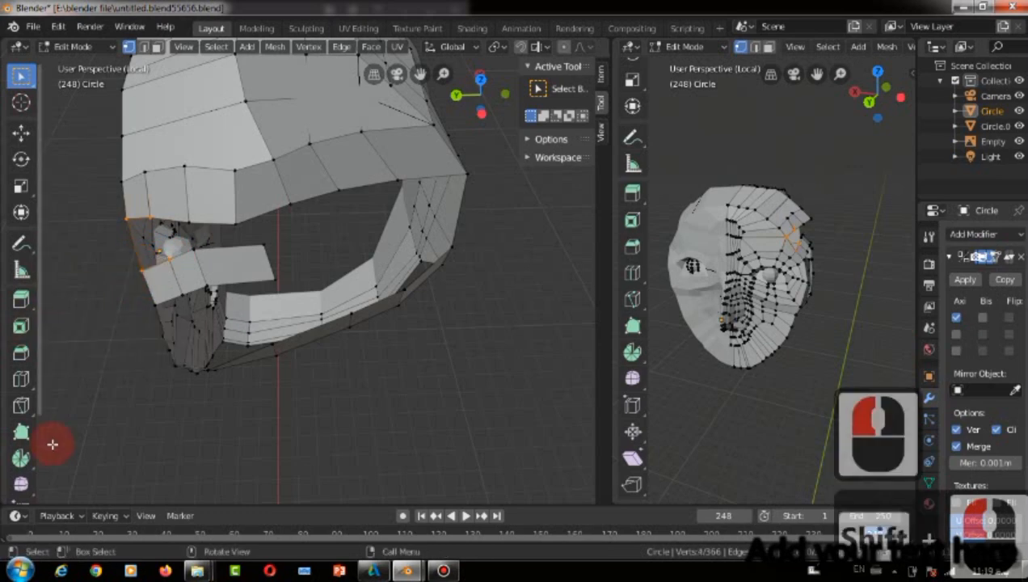
pyautogui.click(249, 361)
# Move three vertices around the newly filled face and the temple strip, one at a time, to smooth the surface.
pyautogui.moveTo(458, 95); pyautogui.dragTo(320, 216)
pyautogui.click(344, 233)
pyautogui.press('g')
pyautogui.click(248, 340)
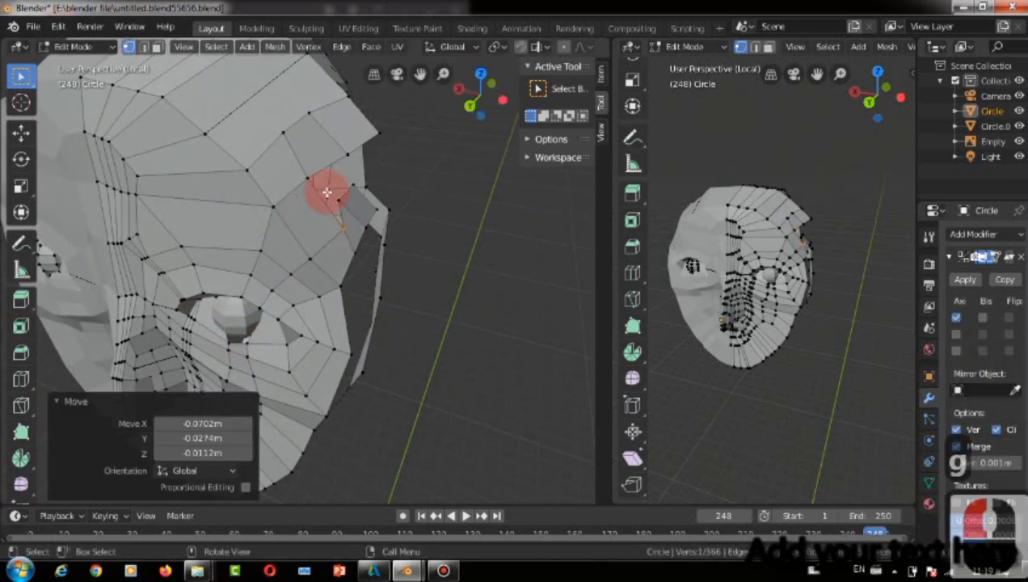
pyautogui.click(328, 196)
pyautogui.press('g')
pyautogui.click(181, 388)
pyautogui.click(342, 179)
pyautogui.press('g')
pyautogui.click(246, 317)
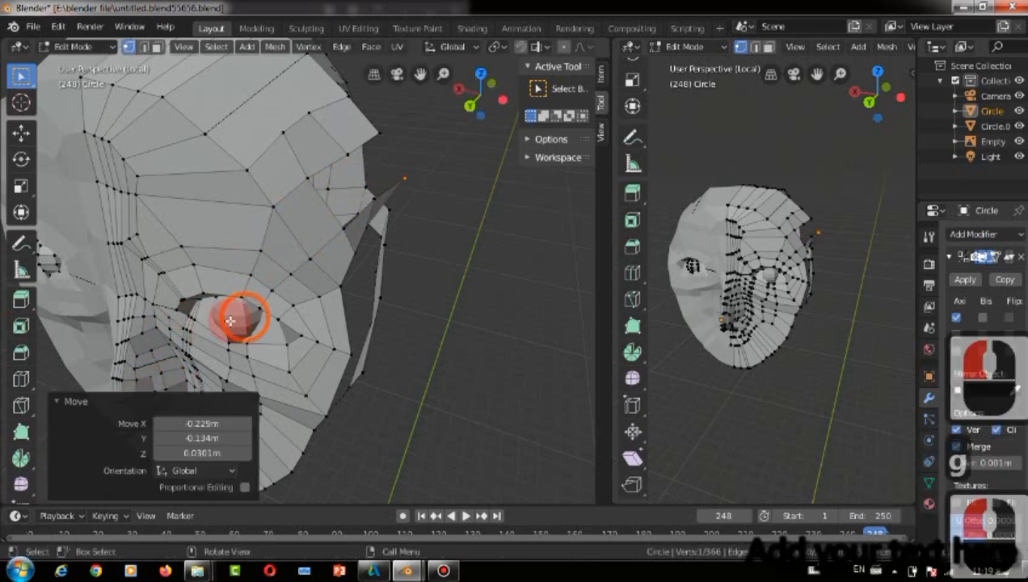
# Adjust two more vertices on the temple strip so it follows the side strip's curve.
pyautogui.moveTo(501, 107); pyautogui.dragTo(464, 104)
pyautogui.click(258, 217)
pyautogui.press('g')
pyautogui.click(287, 331)
pyautogui.click(319, 218)
pyautogui.press('g')
pyautogui.click(380, 111)
# Fill the second face in the gap between the side strip and the temple strip.
pyautogui.moveTo(188, 129); pyautogui.dragTo(267, 198)
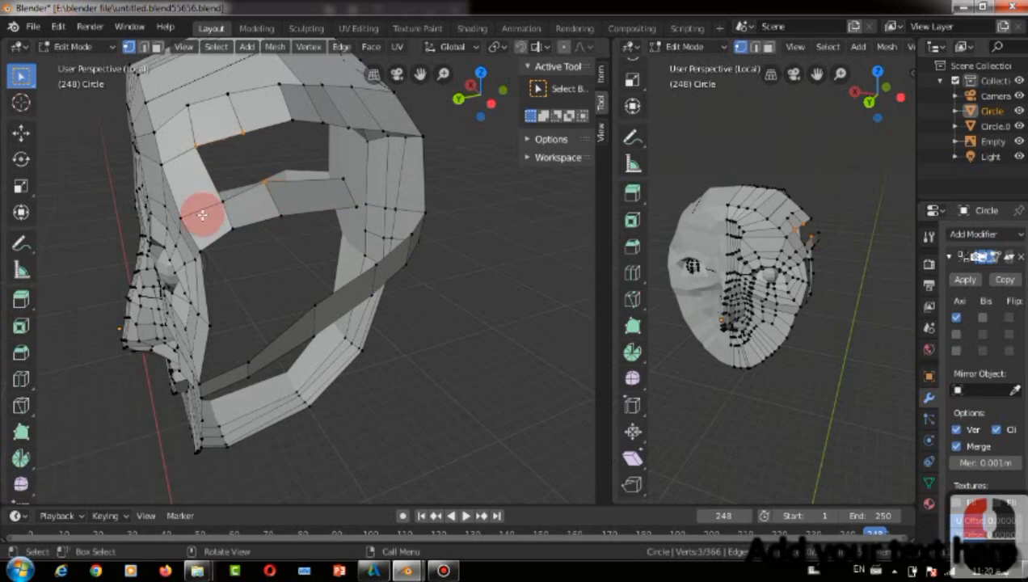
pyautogui.press('Right')
pyautogui.keyDown('shift'); pyautogui.click(219, 195); pyautogui.keyUp('shift')
pyautogui.press('f')
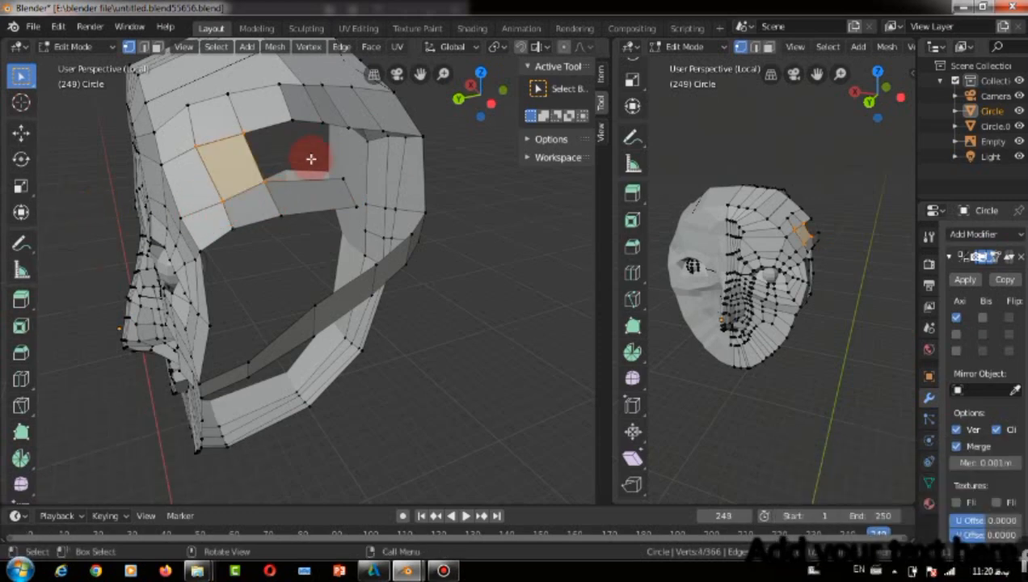
# Add a crosswise loop cut to the temple strip's rear segment and fill the third face in the gap above it.
pyautogui.click(301, 182)
pyautogui.click(301, 182)
pyautogui.moveTo(242, 127); pyautogui.dragTo(304, 176)
pyautogui.moveTo(240, 119); pyautogui.dragTo(312, 182)
pyautogui.press('f')
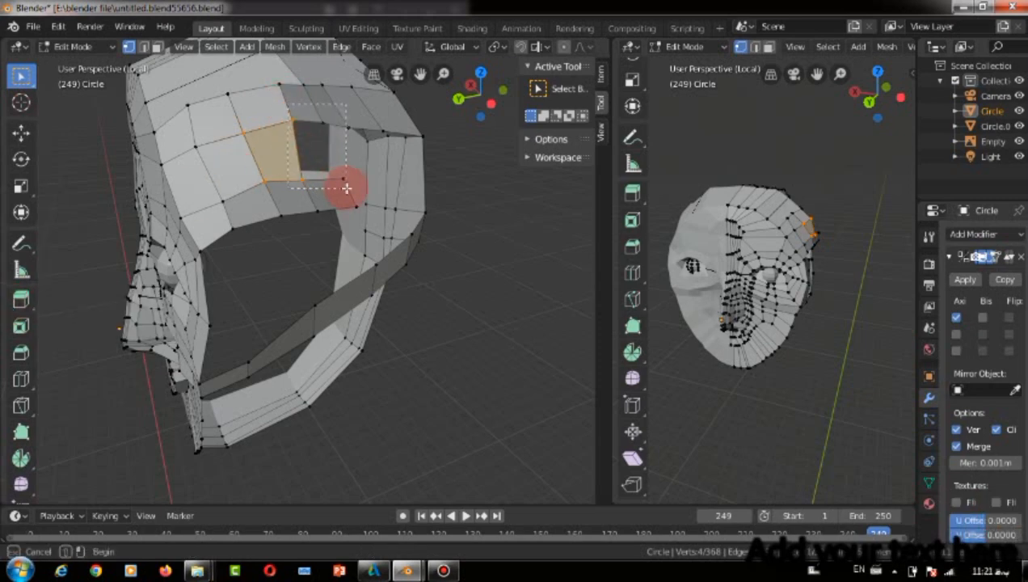
# Fill the fourth face between the side strip and the temple strip, and move two nearby vertices to smooth the surface.
pyautogui.press('f')
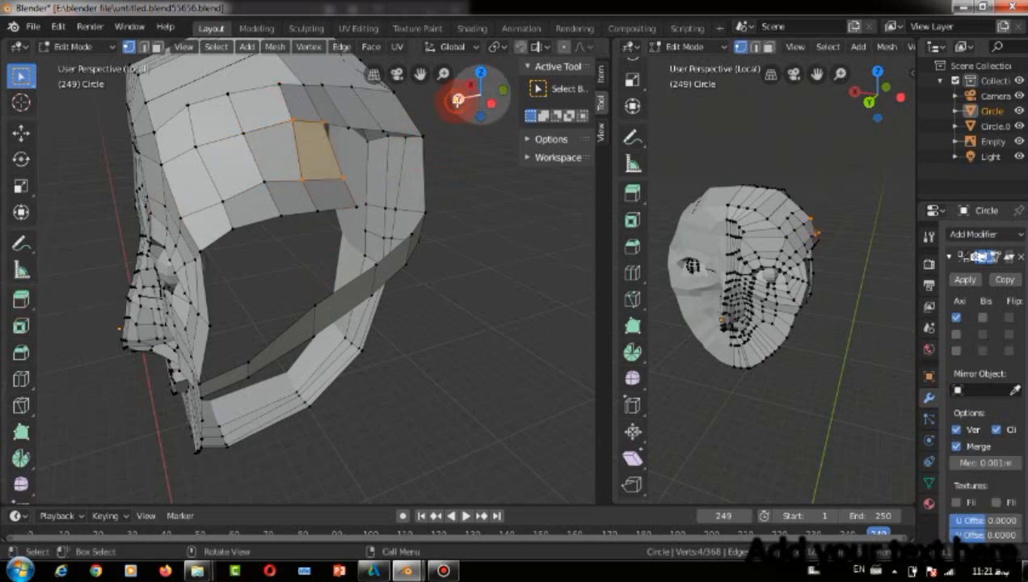
pyautogui.moveTo(458, 100); pyautogui.dragTo(270, 132)
pyautogui.press('g')
pyautogui.click(234, 184)
pyautogui.moveTo(474, 101); pyautogui.dragTo(323, 133)
pyautogui.click(213, 115)
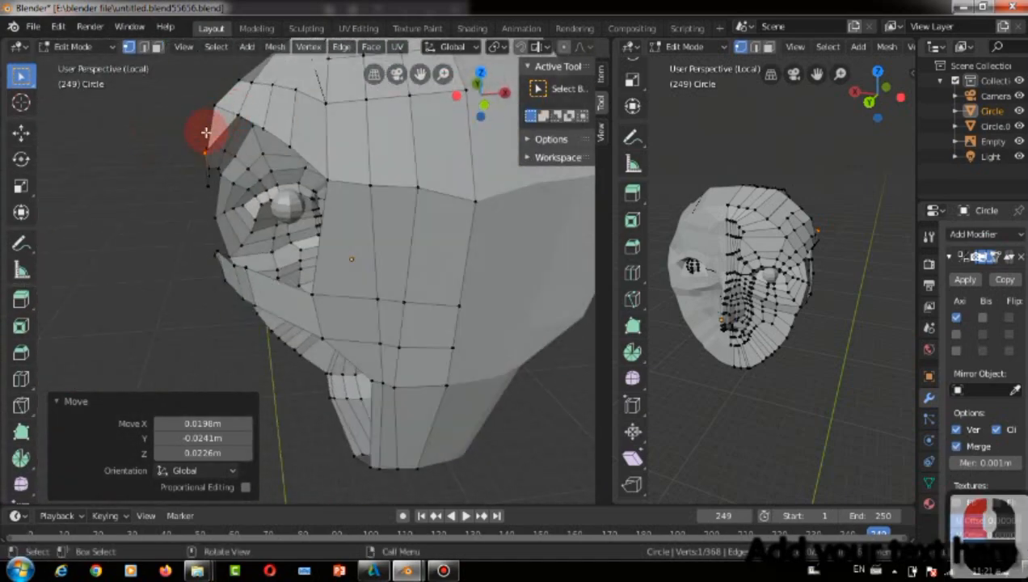
pyautogui.press('g')
pyautogui.click(227, 162)
pyautogui.click(192, 189)
# Extrude a vertex backward from the face's outer edge beside the eye and adjust its position in the front view.
pyautogui.moveTo(407, 84); pyautogui.dragTo(236, 78)
pyautogui.moveTo(477, 92); pyautogui.dragTo(566, 100)
pyautogui.click(267, 176)
pyautogui.keyDown('shift'); pyautogui.click(278, 277); pyautogui.keyUp('shift')
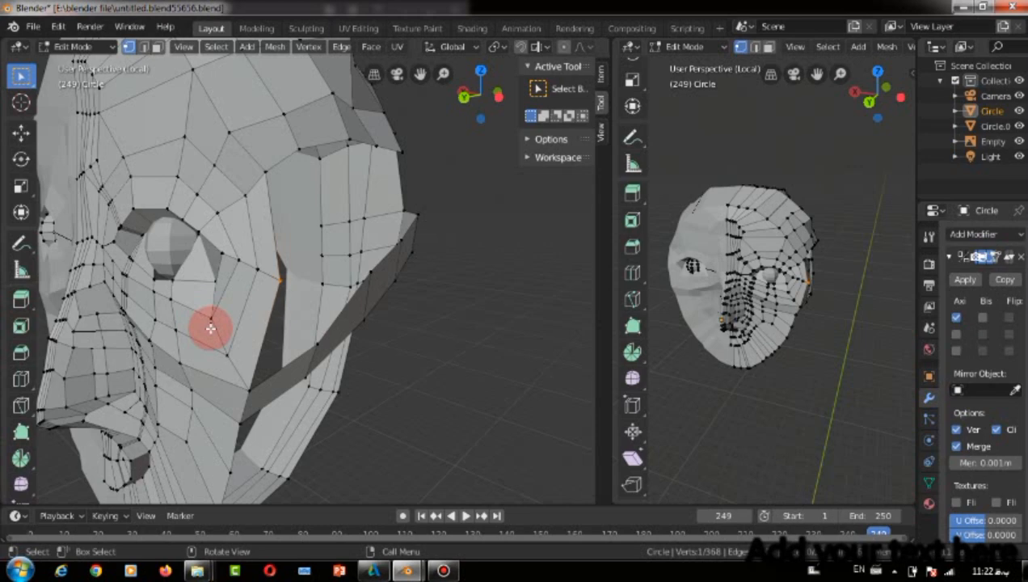
pyautogui.press('e')
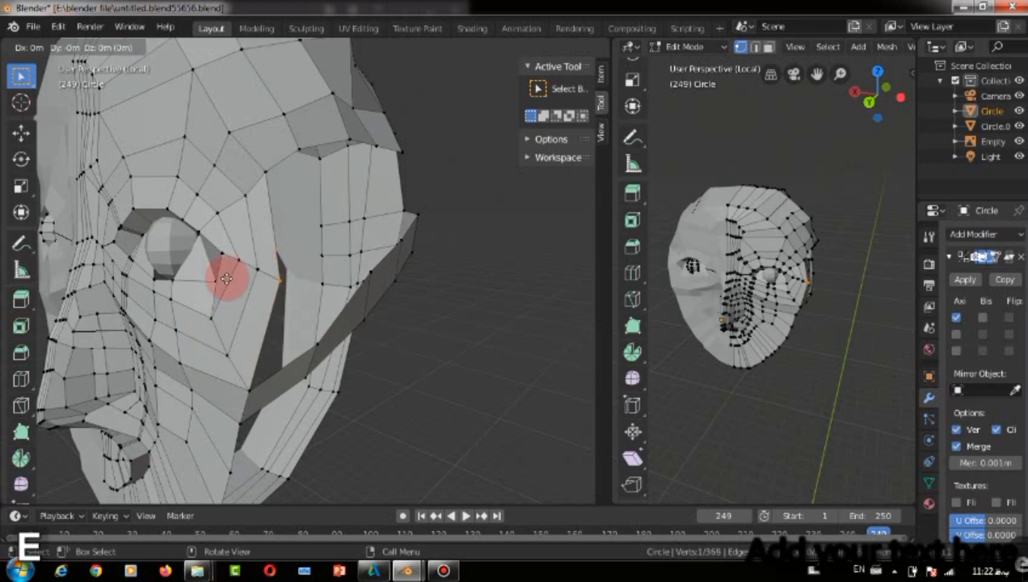
pyautogui.click(322, 271)
pyautogui.moveTo(322, 270); pyautogui.dragTo(396, 227, button='middle')
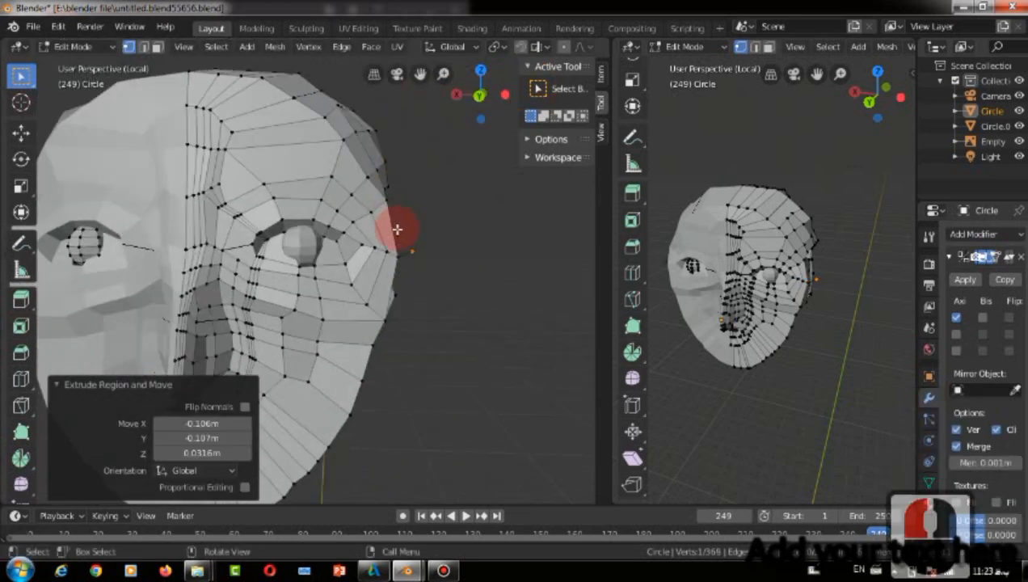
pyautogui.press('g')
pyautogui.click(397, 229)
# Fill the face between the extruded vertex beside the eye and the cheek strip.
pyautogui.moveTo(471, 104); pyautogui.dragTo(251, 314)
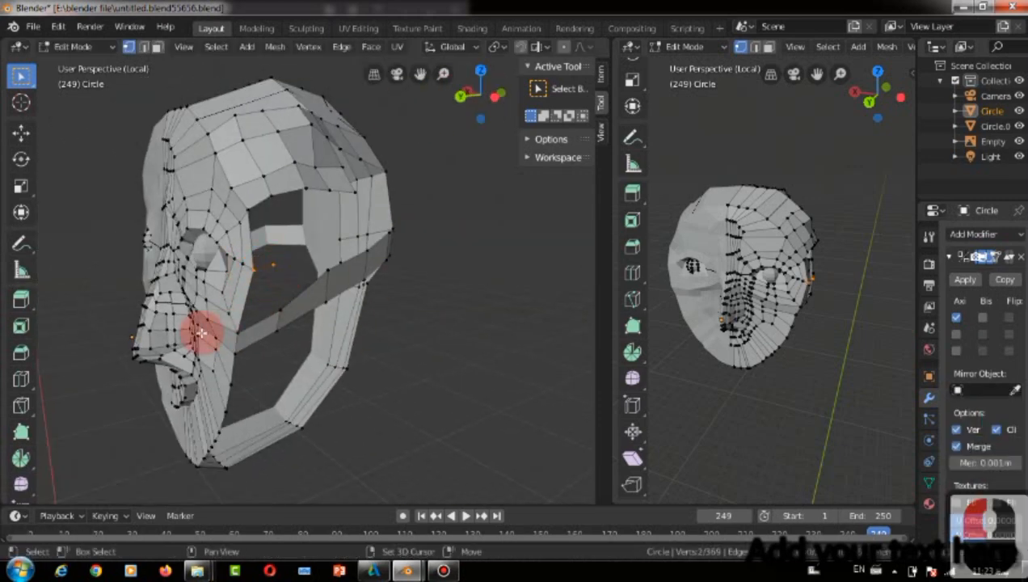
pyautogui.keyDown('shift'); pyautogui.click(223, 333); pyautogui.keyUp('shift')
pyautogui.keyDown('shift'); pyautogui.click(271, 306); pyautogui.keyUp('shift')
pyautogui.press('f')
# Fill the face above the extruded vertex, joining it to the front of the temple strip.
pyautogui.scroll(5, 203, 311)
pyautogui.moveTo(202, 311); pyautogui.dragTo(229, 149, button='middle')
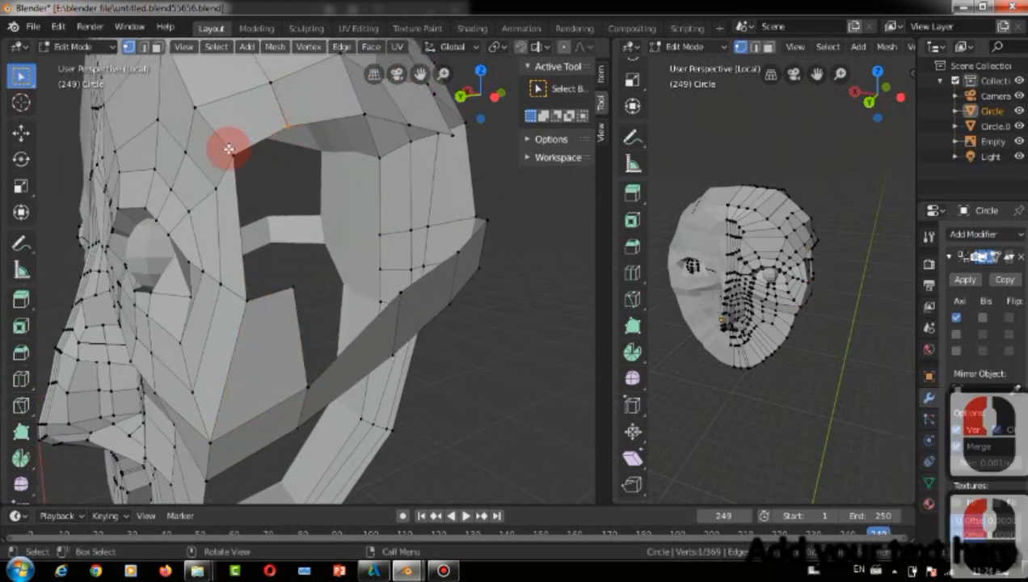
pyautogui.keyDown('shift'); pyautogui.click(229, 149); pyautogui.keyUp('shift')
pyautogui.keyDown('shift'); pyautogui.click(241, 298); pyautogui.keyUp('shift')
pyautogui.keyDown('shift'); pyautogui.click(288, 291); pyautogui.keyUp('shift')
pyautogui.press('g')
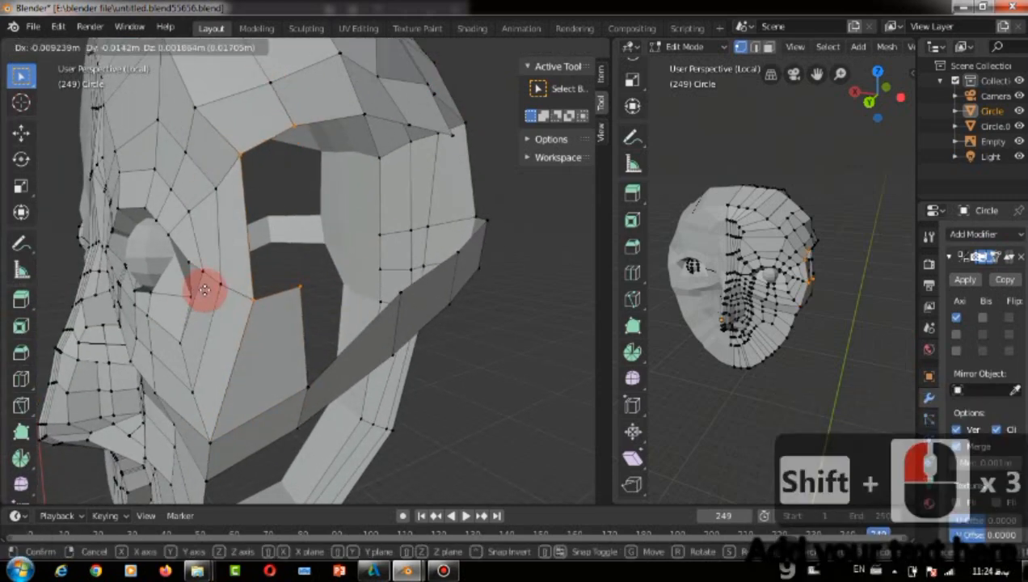
pyautogui.click(205, 290)
pyautogui.press('f')
# Adjust the new face's rear corner, extrude a vertex backward from it, and position that vertex beneath the temple strip.
pyautogui.moveTo(480, 92)
pyautogui.mouseDown()
pyautogui.moveTo(503, 111)
pyautogui.moveTo(453, 81)
pyautogui.moveTo(467, 91)
pyautogui.mouseUp()
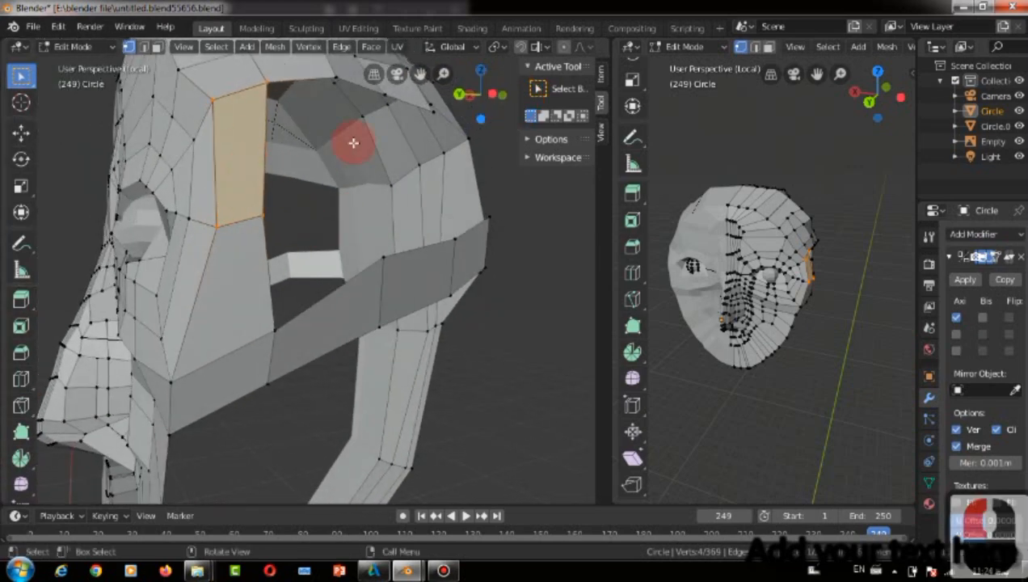
pyautogui.press('g')
pyautogui.click(248, 225)
pyautogui.click(246, 191)
pyautogui.press('e')
pyautogui.click(330, 227)
pyautogui.moveTo(468, 95); pyautogui.dragTo(360, 98)
pyautogui.press('g')
pyautogui.click(502, 214)
# Fill the second face below the temple strip using the newly extruded vertex.
pyautogui.press('b')
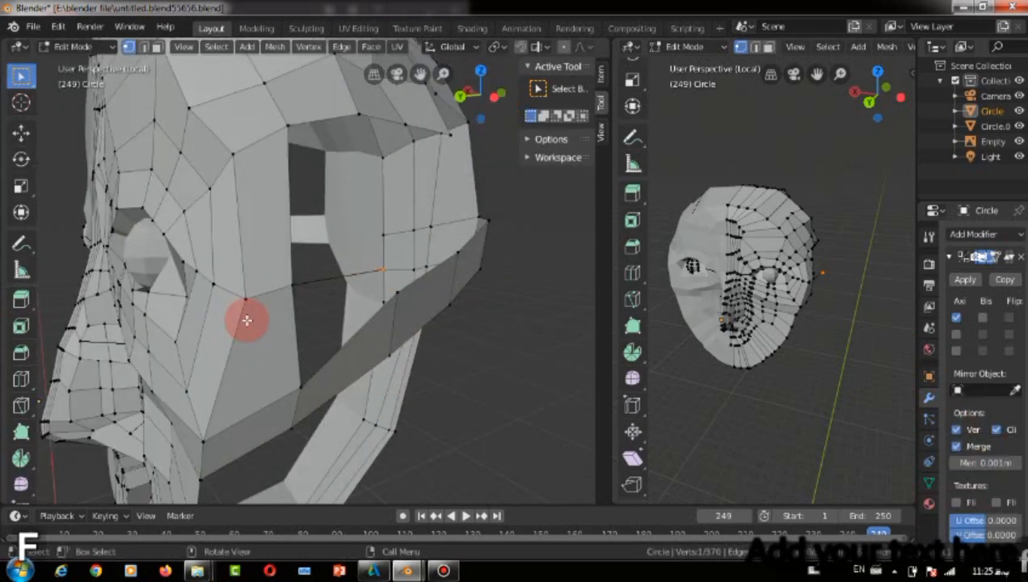
pyautogui.keyDown('shift'); pyautogui.click(338, 106); pyautogui.keyUp('shift')
pyautogui.keyDown('shift'); pyautogui.click(343, 275); pyautogui.keyUp('shift')
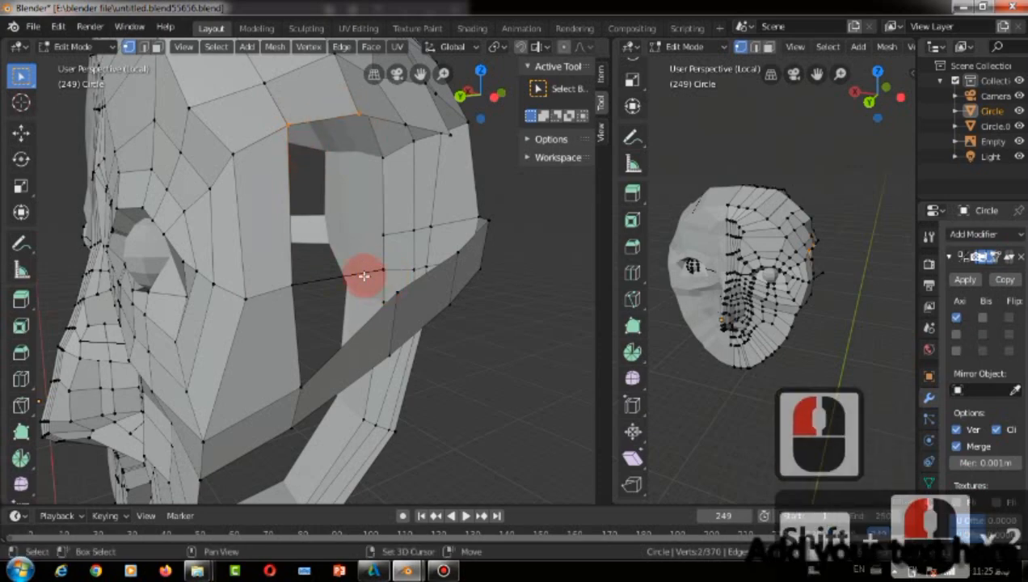
pyautogui.moveTo(424, 73); pyautogui.dragTo(428, 98)
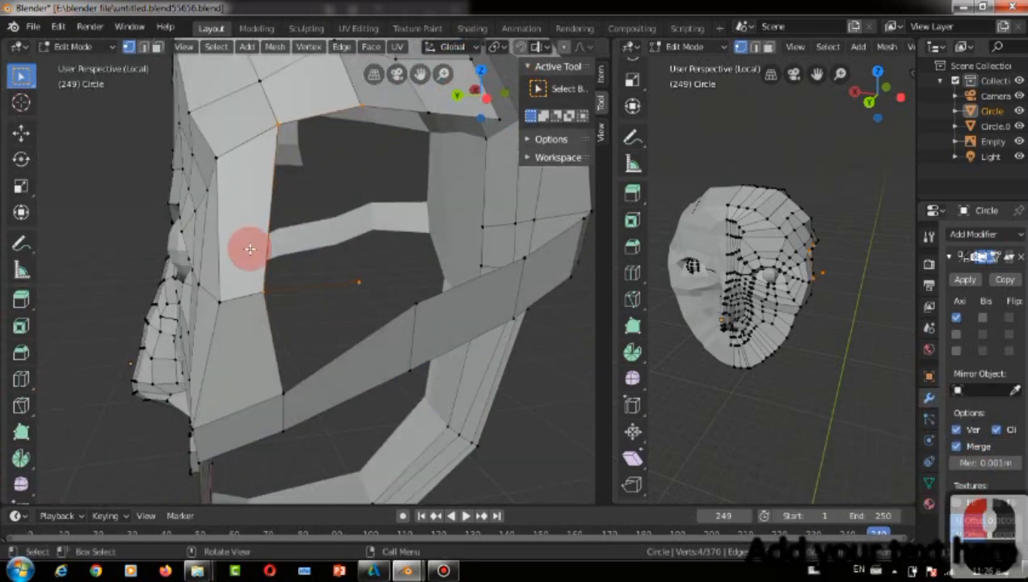
pyautogui.press('f')
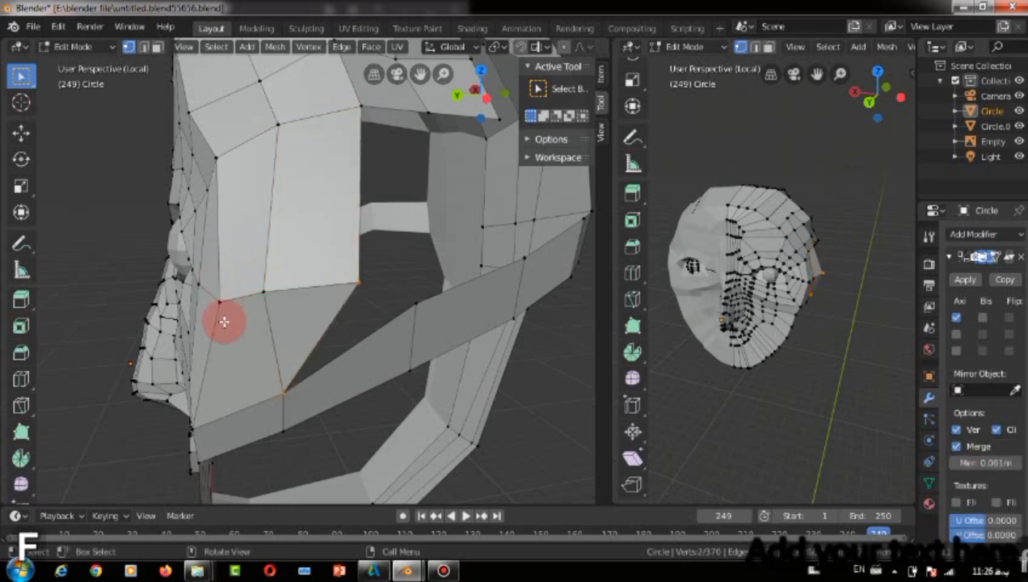
# Move the lower vertices of the filled faces below the temple strip to shape the side of the head.
pyautogui.click(251, 270)
pyautogui.press('g')
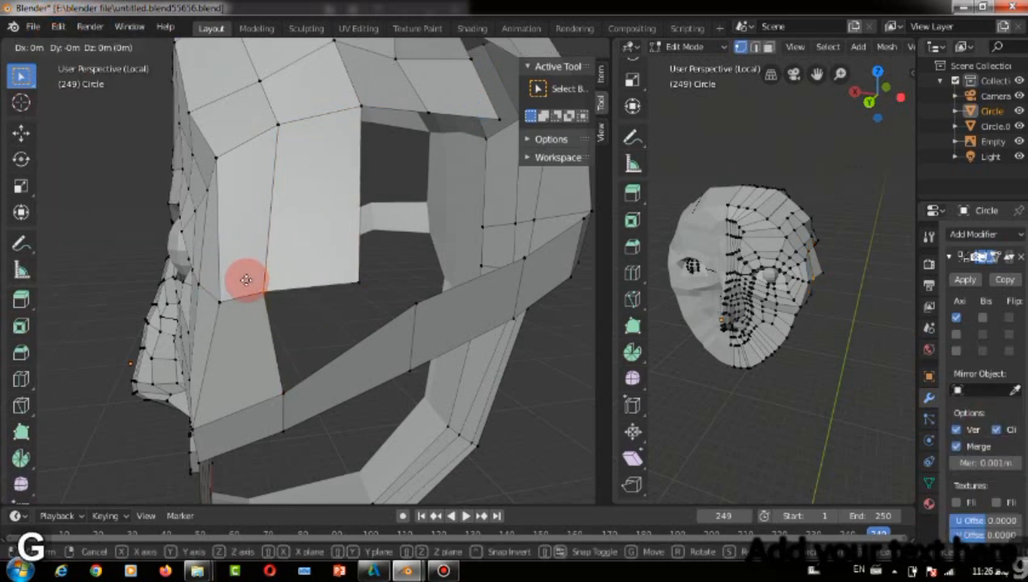
pyautogui.click(471, 87)
pyautogui.moveTo(470, 87); pyautogui.dragTo(342, 63)
pyautogui.click(462, 338)
pyautogui.press('g')
pyautogui.click(470, 309)
# Reposition two more vertices on the side patch so the temple area curves smoothly from front and rear.
pyautogui.click(492, 381)
pyautogui.scroll(4, 826, 273)
pyautogui.press('g')
pyautogui.click(853, 259)
pyautogui.scroll(-3, 395, 87)
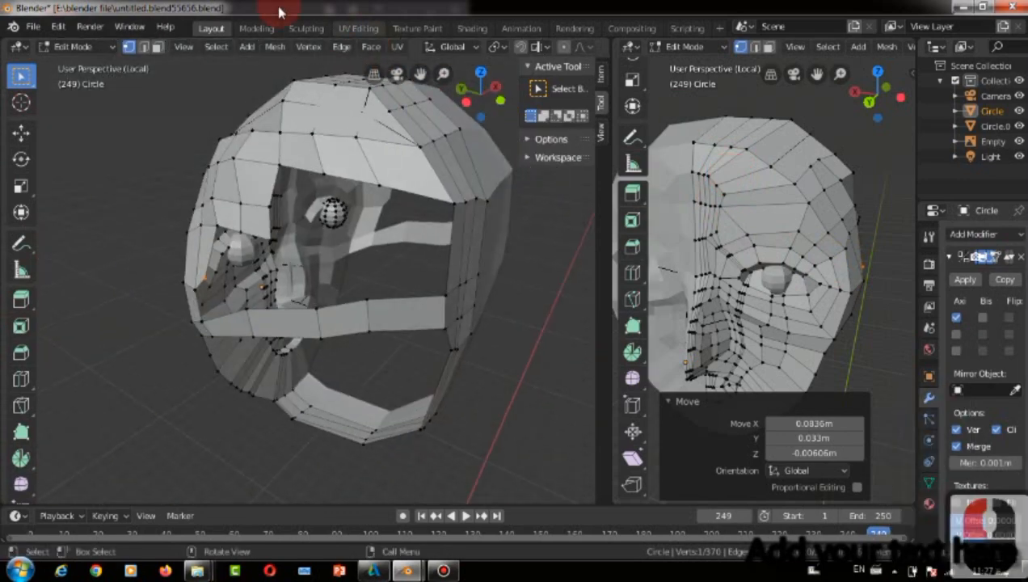
pyautogui.click(235, 175)
pyautogui.press('g')
pyautogui.click(246, 183)
pyautogui.moveTo(483, 90)
pyautogui.mouseDown()
pyautogui.moveTo(390, 98)
pyautogui.moveTo(483, 101)
pyautogui.moveTo(477, 91)
pyautogui.mouseUp()
# Extrude the rear edge of the temple patch backward in several segments toward the back of the head.
pyautogui.click(301, 202)
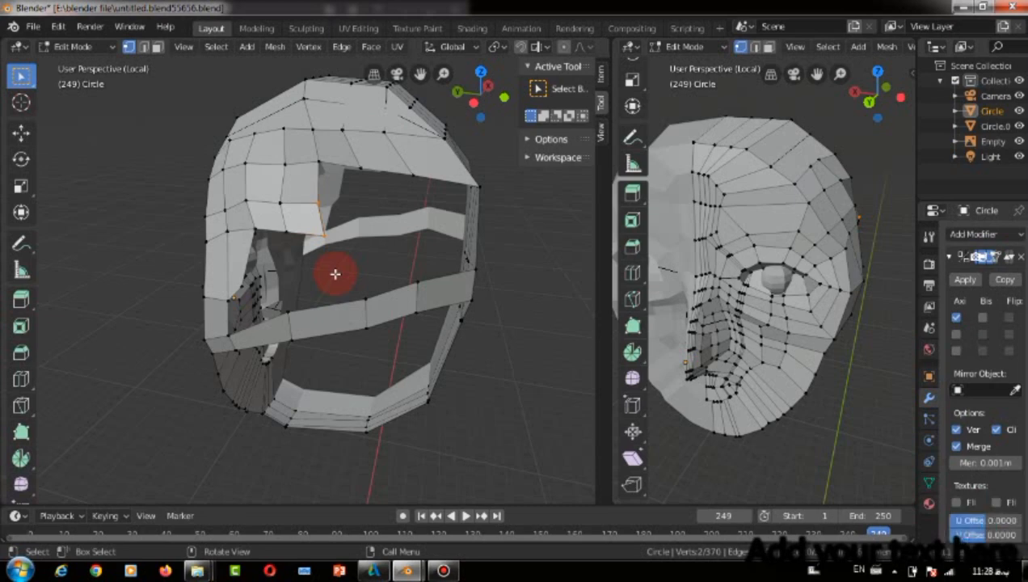
pyautogui.click(393, 273)
pyautogui.press('e')
pyautogui.click(433, 219)
pyautogui.press('e')
pyautogui.click(456, 213)
# Add two horizontal loop cuts across the upper back of the head, level with the extruded strip.
pyautogui.moveTo(427, 99); pyautogui.dragTo(164, 255)
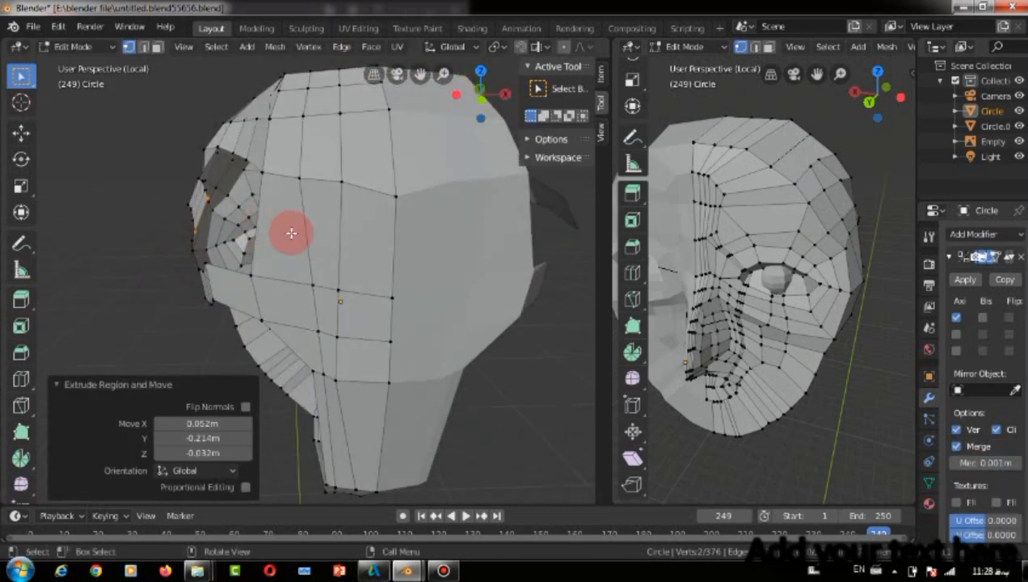
pyautogui.hotkey('ctrl', 'r')
pyautogui.doubleClick(259, 217)
pyautogui.click(118, 216)
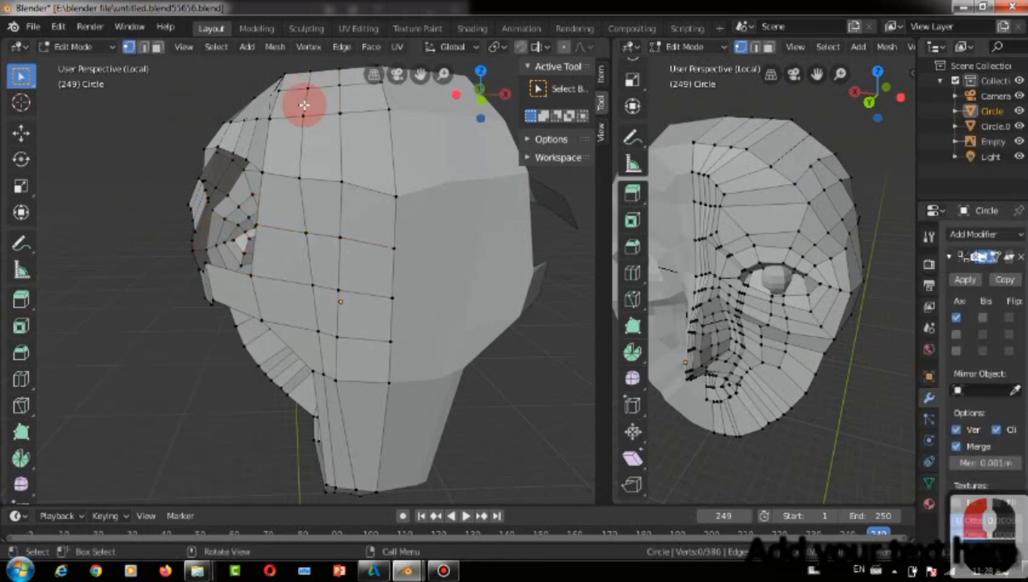
pyautogui.hotkey('ctrl', 'r')
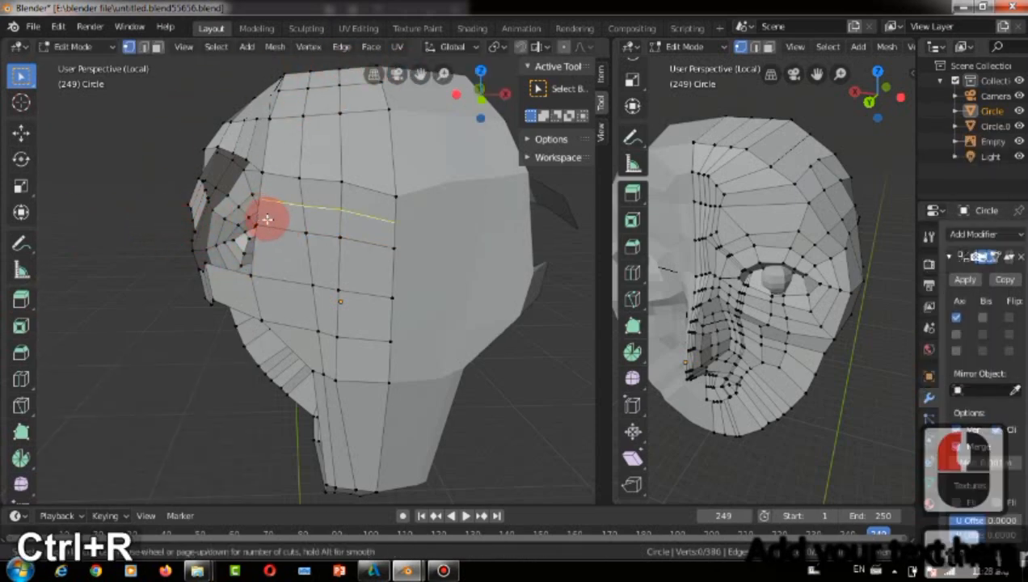
pyautogui.click(260, 218)
pyautogui.click(261, 275)
pyautogui.click(261, 275)
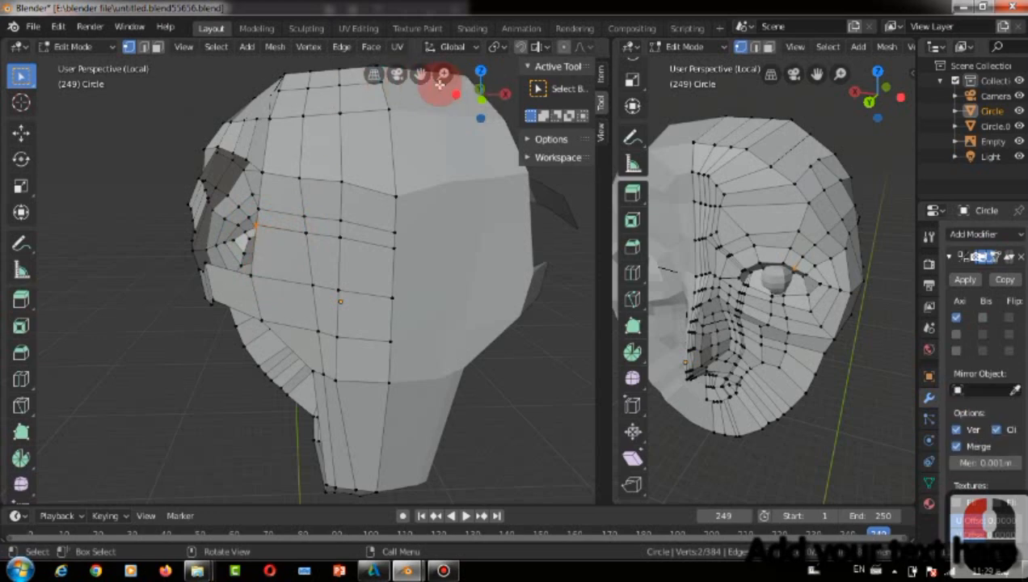
# Move the extruded strip's two end vertices to meet the loop-cut vertices on the back of the head.
pyautogui.scroll(5, 165, 192)
pyautogui.scroll(-1, 155, 185)
pyautogui.click(106, 131)
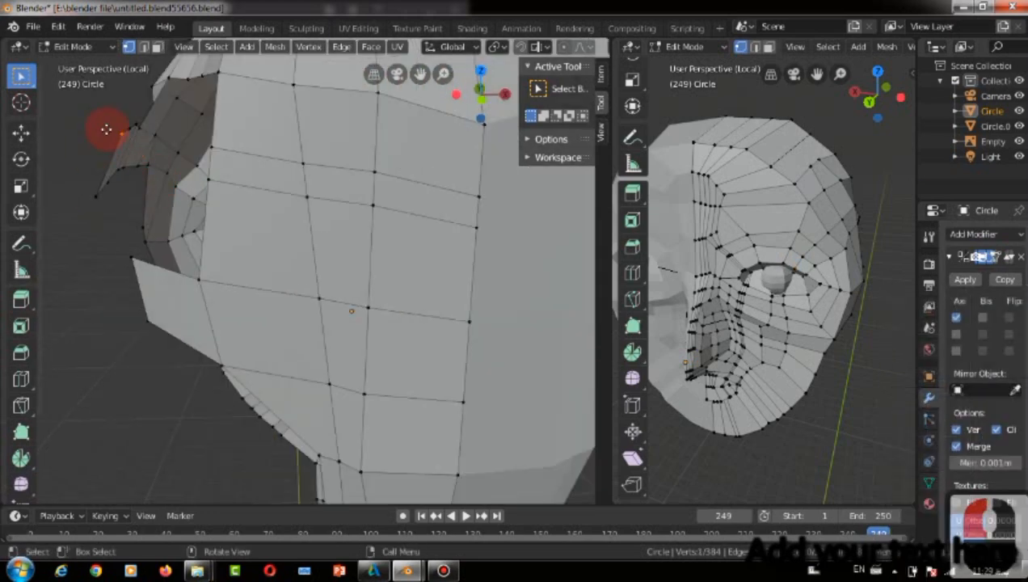
pyautogui.press('g')
pyautogui.click(138, 158)
pyautogui.click(54, 214)
pyautogui.press('g')
pyautogui.click(258, 295)
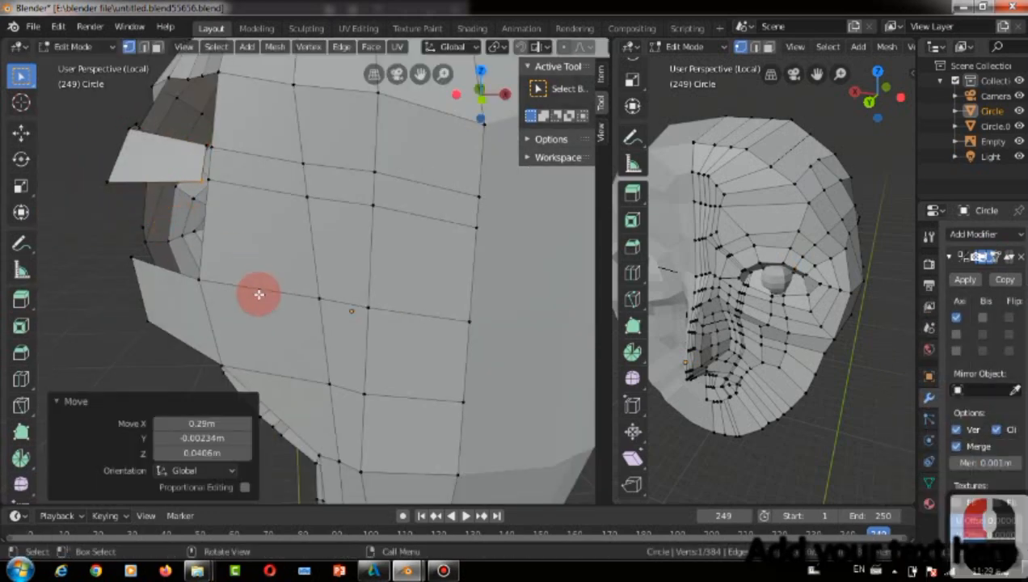
# Merge both end vertices of the strip with the matching vertices on the back of the head.
pyautogui.moveTo(217, 192); pyautogui.dragTo(218, 193)
pyautogui.hotkey('ctrl', 'alt', 'm')
pyautogui.click(149, 427)
pyautogui.moveTo(195, 137); pyautogui.dragTo(218, 154)
pyautogui.hotkey('ctrl', 'alt', 'm')
pyautogui.click(76, 182)
# Move the rear vertices of the merged strip one at a time so it follows the head's curve.
pyautogui.moveTo(478, 96); pyautogui.dragTo(574, 110)
pyautogui.moveTo(564, 201); pyautogui.dragTo(580, 233)
pyautogui.moveTo(326, 75); pyautogui.dragTo(430, 152, button='middle')
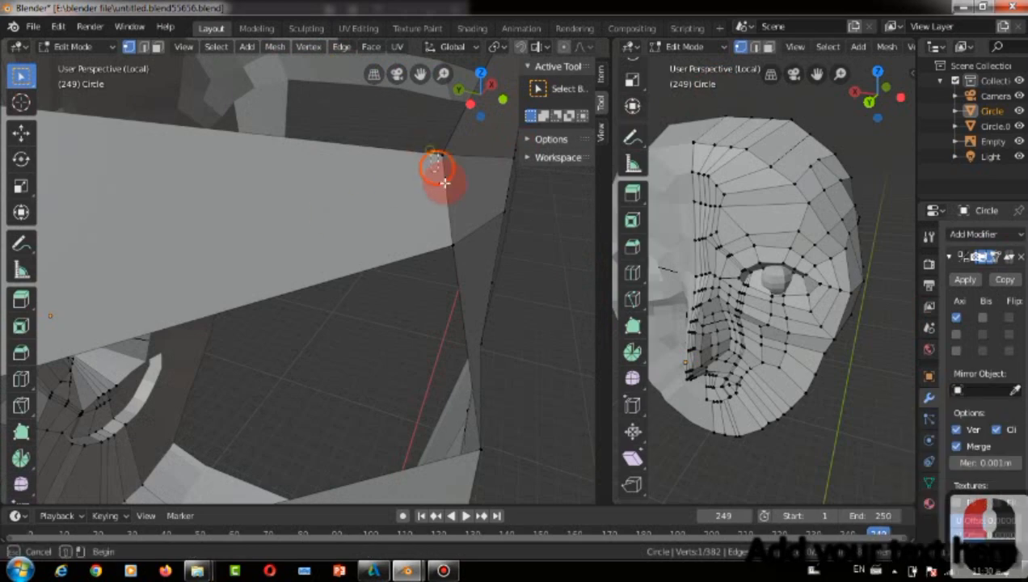
pyautogui.press('g')
pyautogui.click(380, 353)
pyautogui.click(472, 141)
pyautogui.press('g')
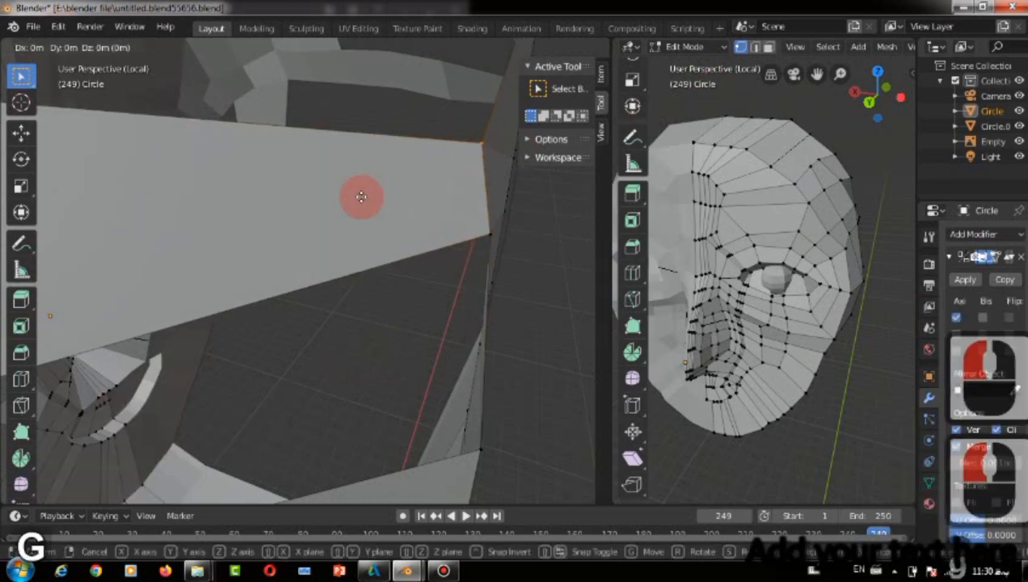
pyautogui.click(341, 207)
pyautogui.scroll(-4, 268, 250)
pyautogui.moveTo(469, 85); pyautogui.dragTo(358, 112)
pyautogui.press('g')
pyautogui.click(470, 107)
# Fill the front face of the gap between the merged strip and the side strip above it.
pyautogui.moveTo(161, 216); pyautogui.dragTo(162, 218)
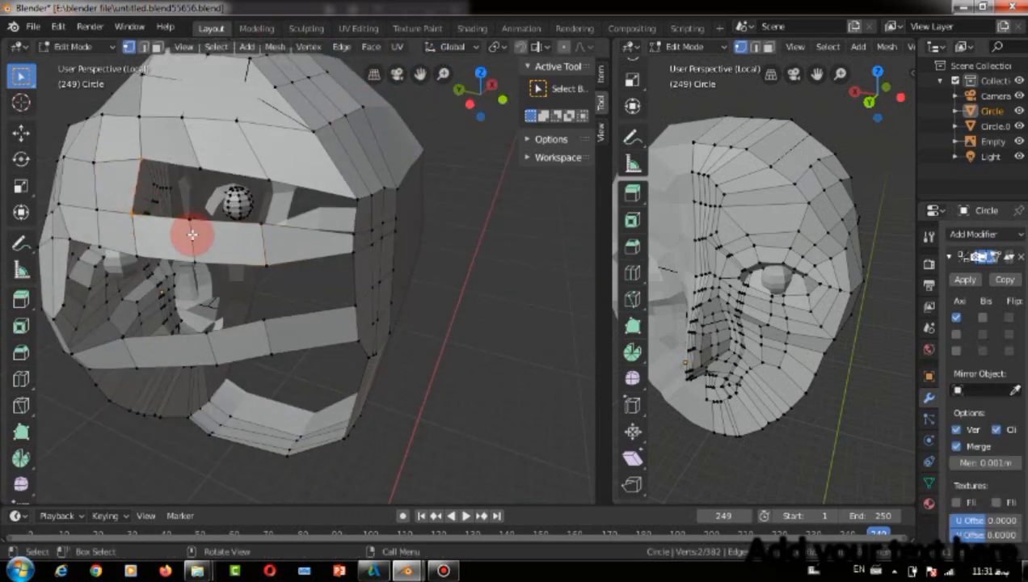
pyautogui.keyDown('shift'); pyautogui.click(191, 219); pyautogui.keyUp('shift')
pyautogui.keyDown('shift'); pyautogui.click(199, 170); pyautogui.keyUp('shift')
pyautogui.press('f')
# Fill the middle face of the gap between the merged strip and the side strip.
pyautogui.scroll(3, 235, 202)
pyautogui.click(109, 152)
pyautogui.press('Right')
pyautogui.keyDown('shift'); pyautogui.click(243, 115); pyautogui.keyUp('shift')
pyautogui.keyDown('shift'); pyautogui.click(214, 175); pyautogui.keyUp('shift')
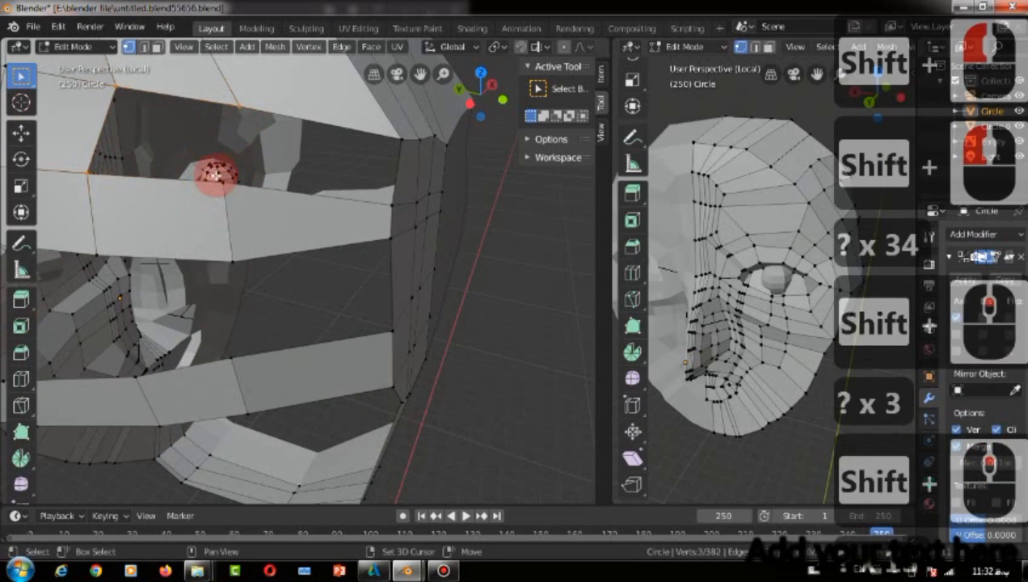
pyautogui.scroll(2, 194, 170)
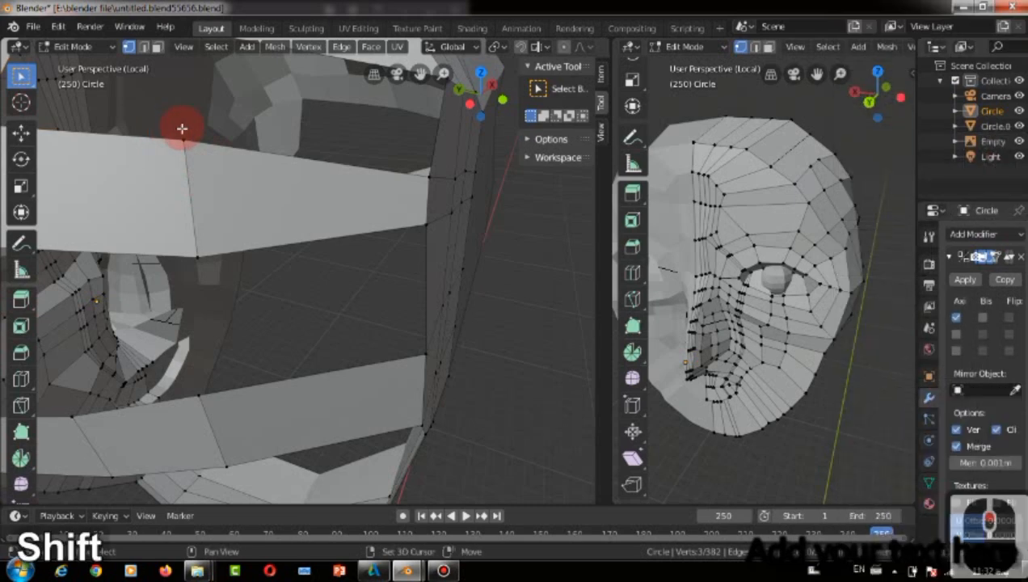
pyautogui.keyDown('shift'); pyautogui.click(183, 132); pyautogui.keyUp('shift')
pyautogui.scroll(-4, 129, 206)
pyautogui.press('f')
# Fill the rear face to close the gap between the merged strip and the side strip.
pyautogui.scroll(2, 138, 190)
pyautogui.click(231, 98)
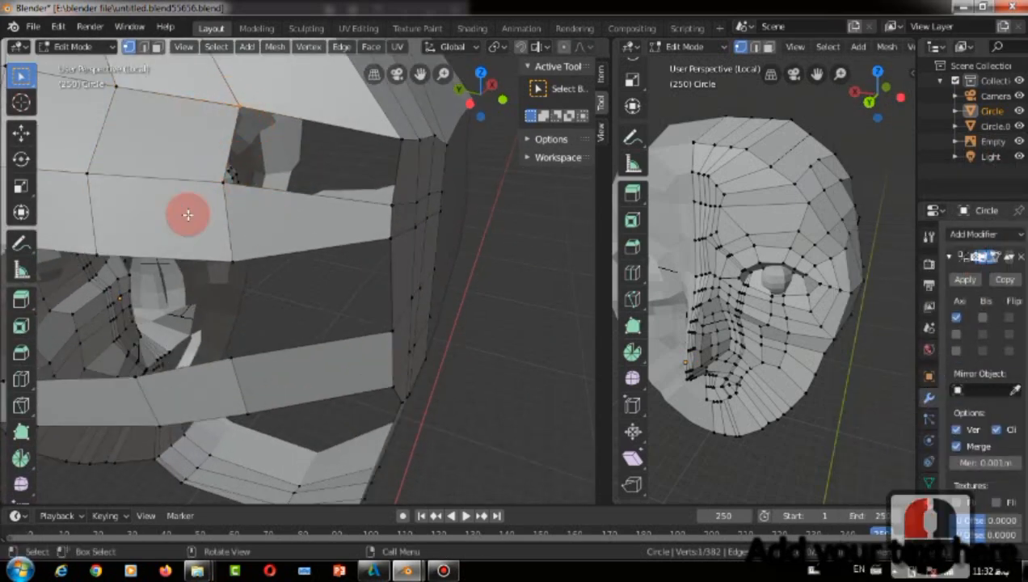
pyautogui.keyDown('shift'); pyautogui.click(220, 178); pyautogui.keyUp('shift')
pyautogui.keyDown('shift'); pyautogui.click(231, 107); pyautogui.keyUp('shift')
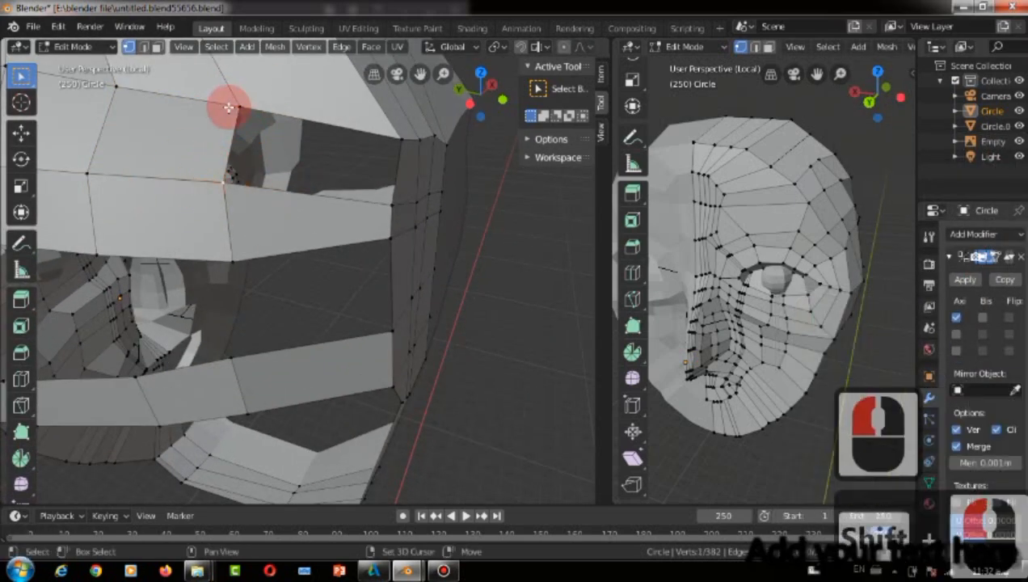
pyautogui.keyDown('shift'); pyautogui.click(206, 124); pyautogui.keyUp('shift')
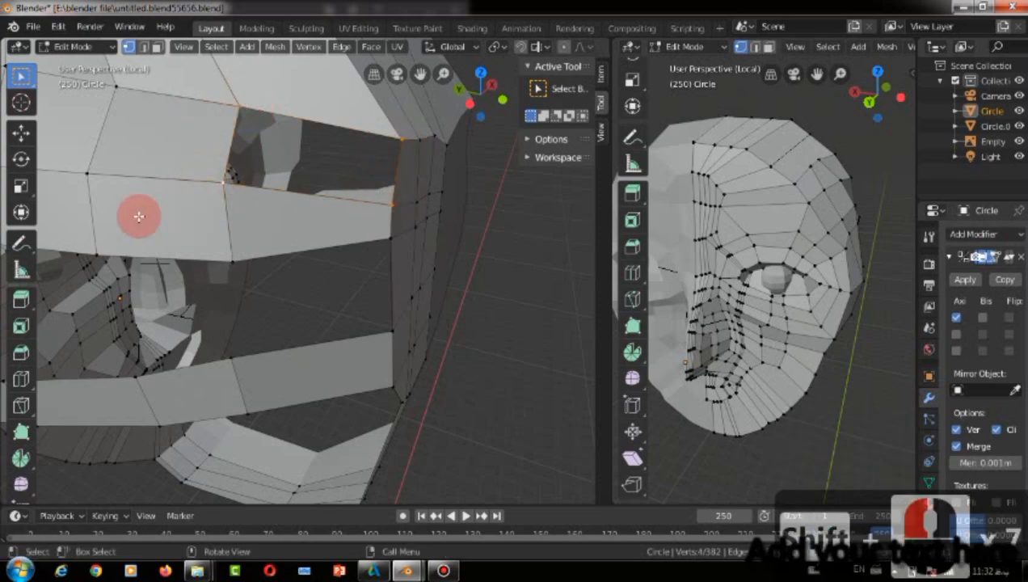
pyautogui.press('f')
# Move the free lower rear corner vertex of the side patch, adjusting it in both viewports.
pyautogui.scroll(-5, 466, 220)
pyautogui.scroll(1, 452, 214)
pyautogui.click(343, 191)
pyautogui.moveTo(480, 95); pyautogui.dragTo(485, 71)
pyautogui.scroll(3, 200, 243)
pyautogui.click(101, 204)
pyautogui.scroll(-1, 179, 303)
pyautogui.press('g')
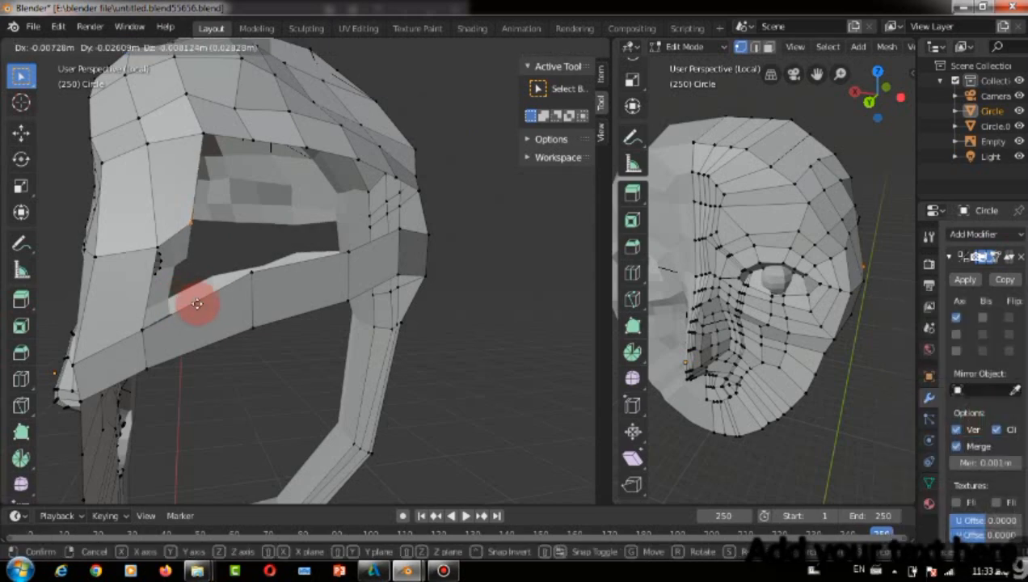
pyautogui.click(183, 301)
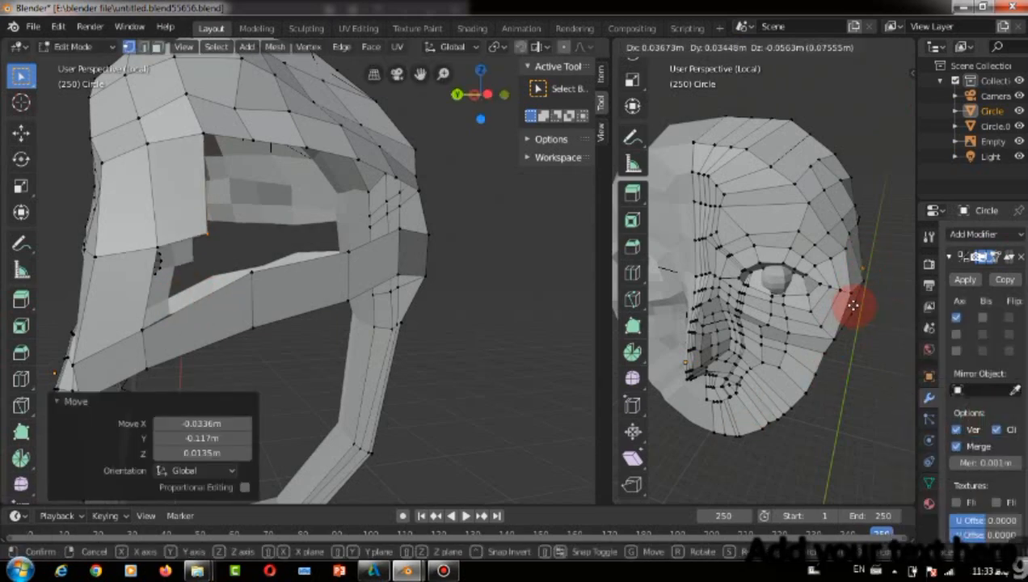
pyautogui.click(855, 311)
pyautogui.click(875, 358)
# Fill the face joining the side patch's lower rear corner to the cheek strip below it.
pyautogui.scroll(2, 131, 299)
pyautogui.moveTo(482, 95); pyautogui.dragTo(307, 98)
pyautogui.keyDown('shift'); pyautogui.click(267, 231); pyautogui.keyUp('shift')
pyautogui.keyDown('shift'); pyautogui.click(370, 198); pyautogui.keyUp('shift')
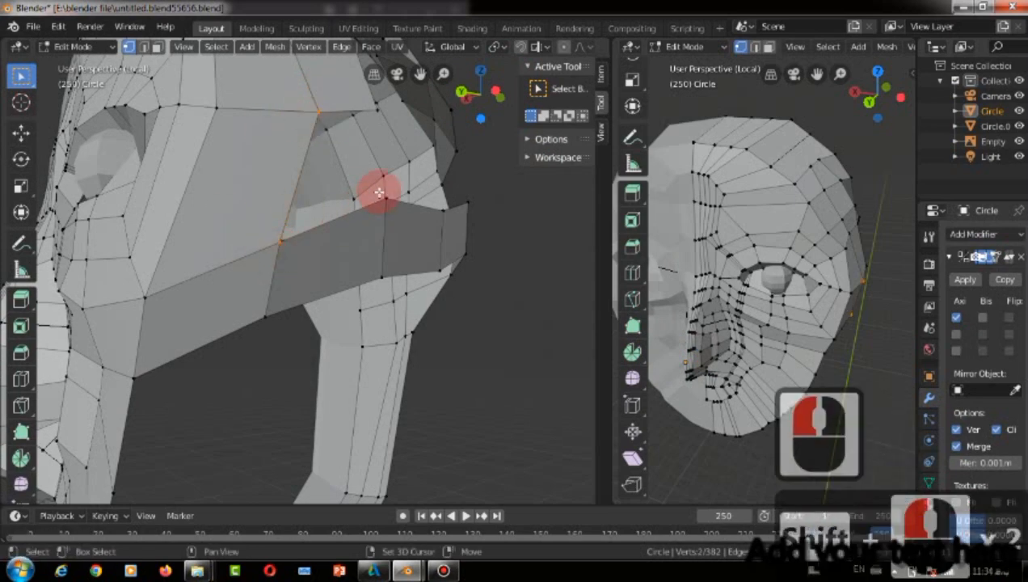
pyautogui.press('g')
pyautogui.click(143, 175)
pyautogui.press('f')
pyautogui.click(424, 412)
# Extrude the side patch's free lower corner vertex backward across the opening in the side of the head.
pyautogui.moveTo(484, 96); pyautogui.dragTo(325, 171)
pyautogui.scroll(-2, 326, 171)
pyautogui.moveTo(148, 170); pyautogui.dragTo(153, 179)
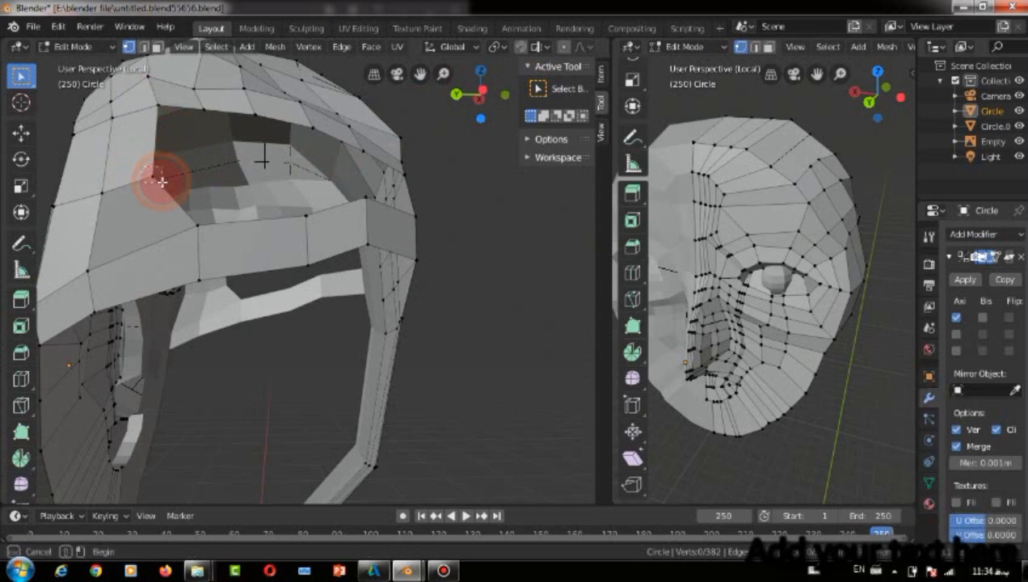
pyautogui.press('e')
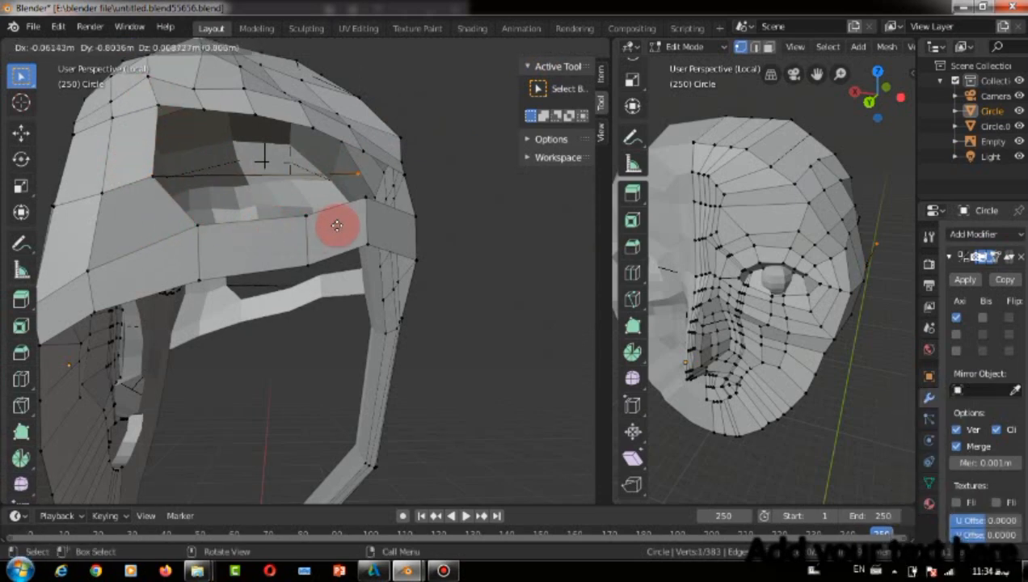
pyautogui.click(266, 224)
# Reposition the extruded vertex from several viewing angles so it follows the curve of the head's side.
pyautogui.moveTo(482, 92); pyautogui.dragTo(461, 303)
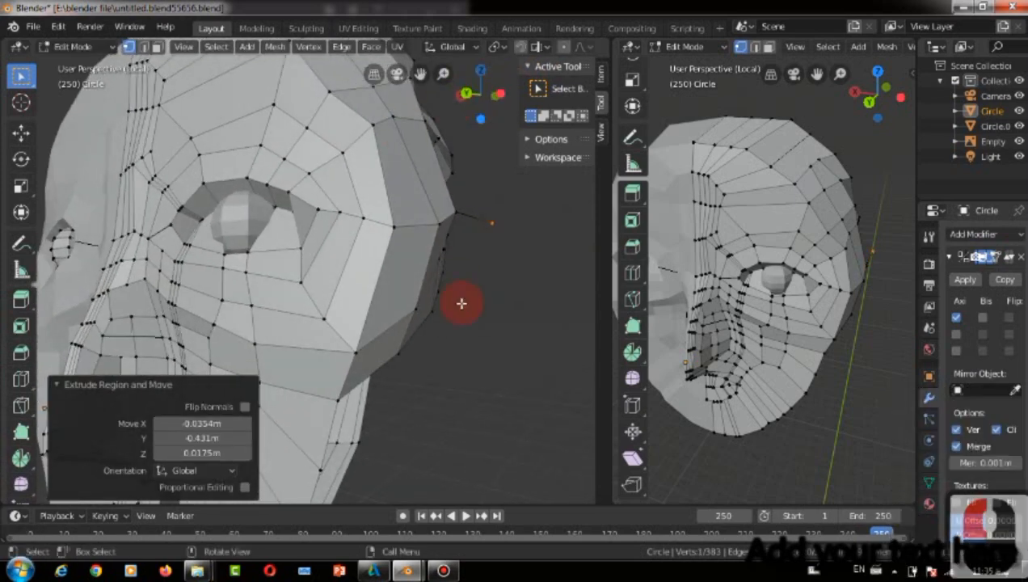
pyautogui.press('g')
pyautogui.click(443, 287)
pyautogui.moveTo(481, 93); pyautogui.dragTo(234, 113)
pyautogui.click(124, 237)
pyautogui.press('g')
pyautogui.click(63, 260)
pyautogui.moveTo(465, 95); pyautogui.dragTo(588, 101)
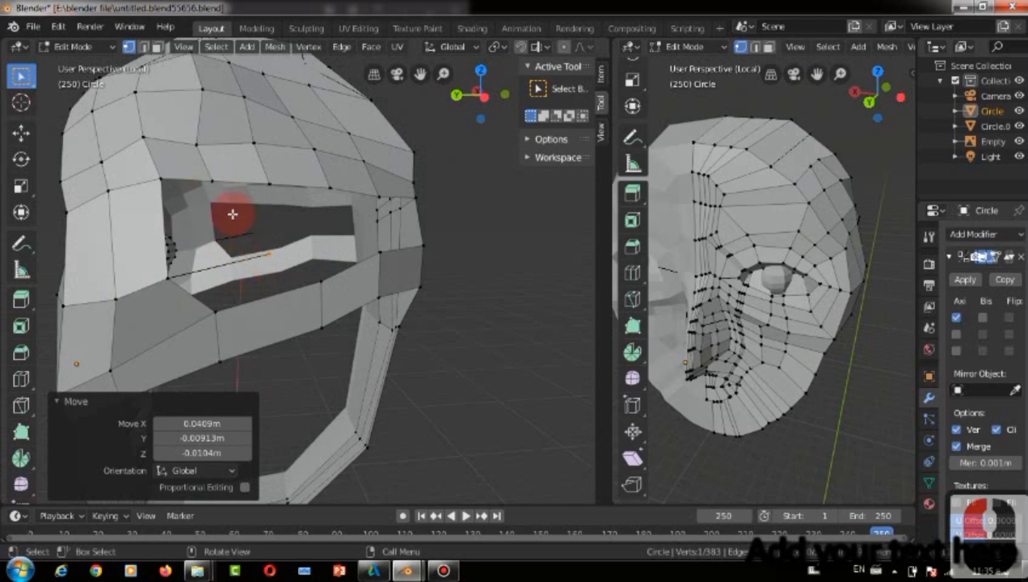
pyautogui.press('Right')
pyautogui.press('Right')
pyautogui.press('Right')
pyautogui.press('Right')
pyautogui.press('Right')
pyautogui.press('Right')
pyautogui.press('Right')
pyautogui.press('Right')
pyautogui.press('Right')
pyautogui.press('Right')
pyautogui.press('Right')
pyautogui.press('Right')
pyautogui.press('Right')
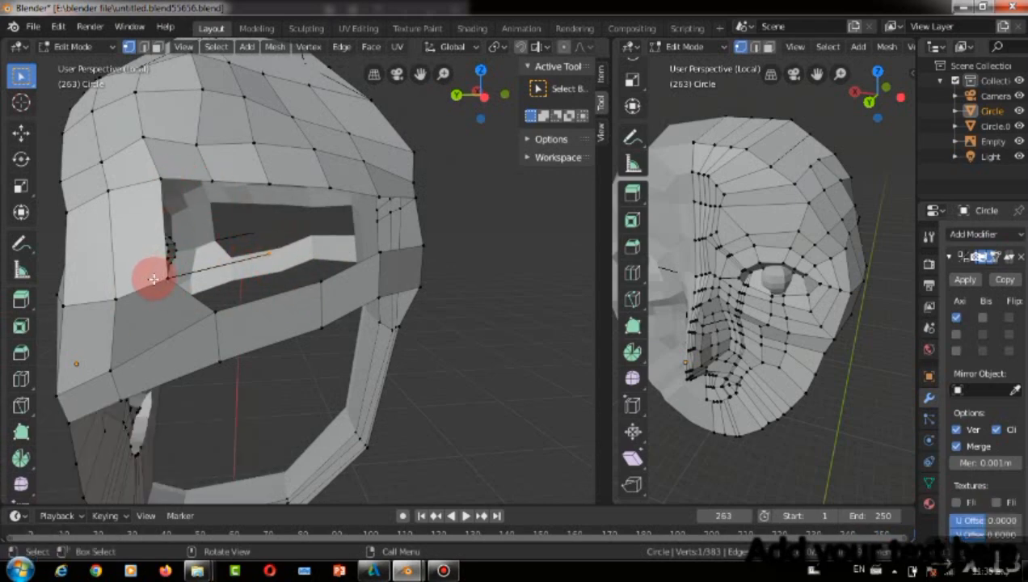
# Fill the faces below and above the newly extruded edge, joining it to the merged strip and the upper patch.
pyautogui.keyDown('shift'); pyautogui.click(218, 314); pyautogui.keyUp('shift')
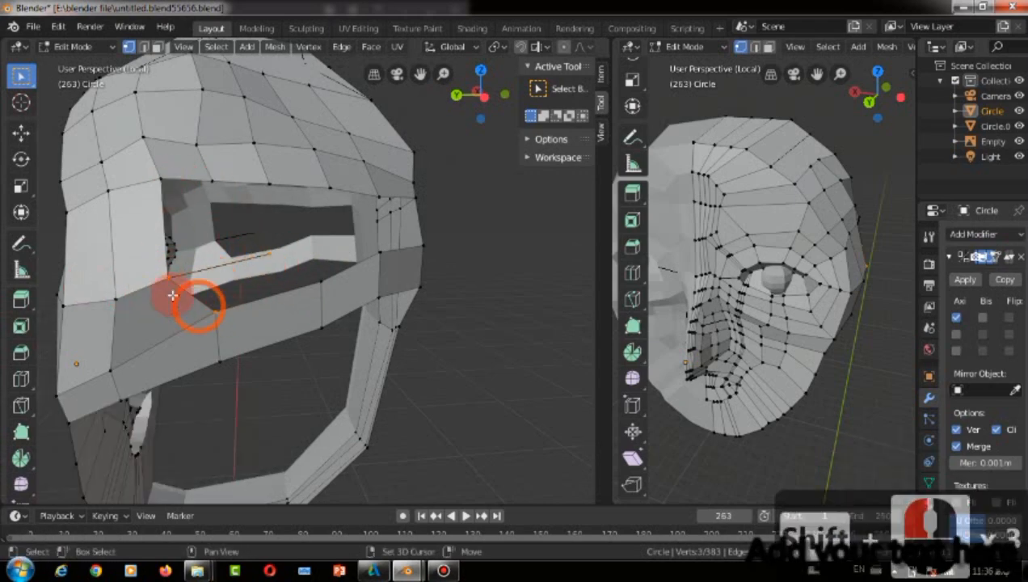
pyautogui.keyDown('shift'); pyautogui.click(135, 263); pyautogui.keyUp('shift')
pyautogui.moveTo(202, 186); pyautogui.dragTo(283, 194)
pyautogui.keyDown('shift'); pyautogui.click(271, 256); pyautogui.keyUp('shift')
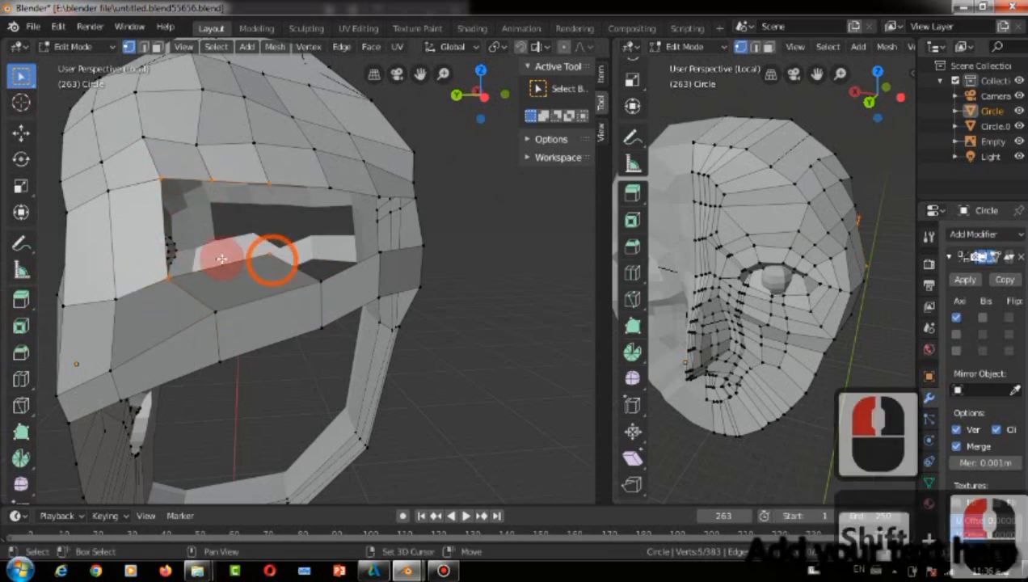
pyautogui.press('f')
# Extrude the free corner vertex of the filled faces farther back and adjust its position in several views.
pyautogui.moveTo(287, 270); pyautogui.dragTo(405, 139, button='middle')
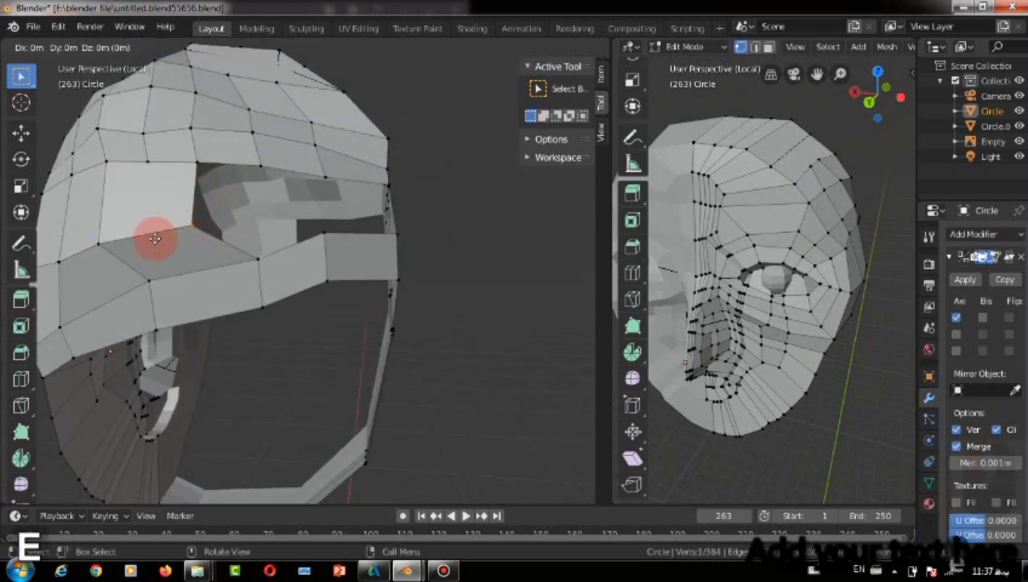
pyautogui.press('e')
pyautogui.click(241, 232)
pyautogui.press('g')
pyautogui.click(252, 232)
pyautogui.moveTo(465, 97); pyautogui.dragTo(404, 89)
pyautogui.press('g')
pyautogui.click(469, 213)
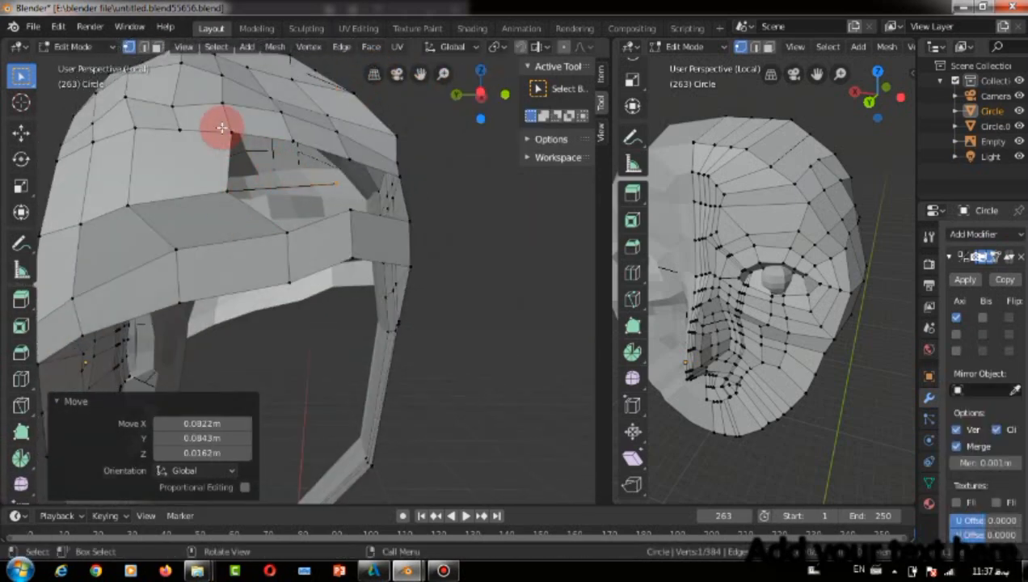
# Fill the faces above and below the second extruded edge on the side of the head.
pyautogui.moveTo(230, 129); pyautogui.dragTo(340, 159)
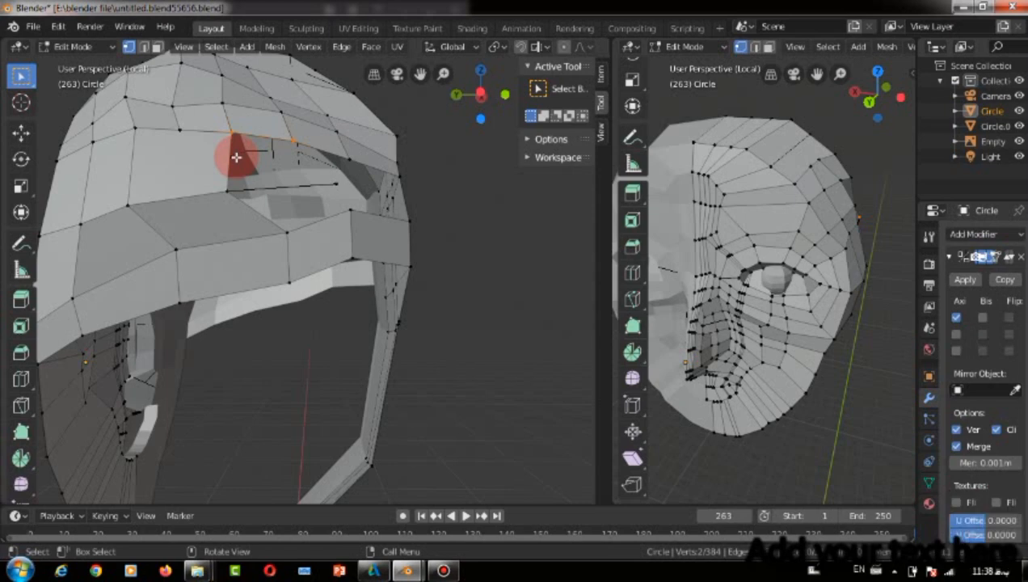
pyautogui.keyDown('shift'); pyautogui.click(356, 165); pyautogui.keyUp('shift')
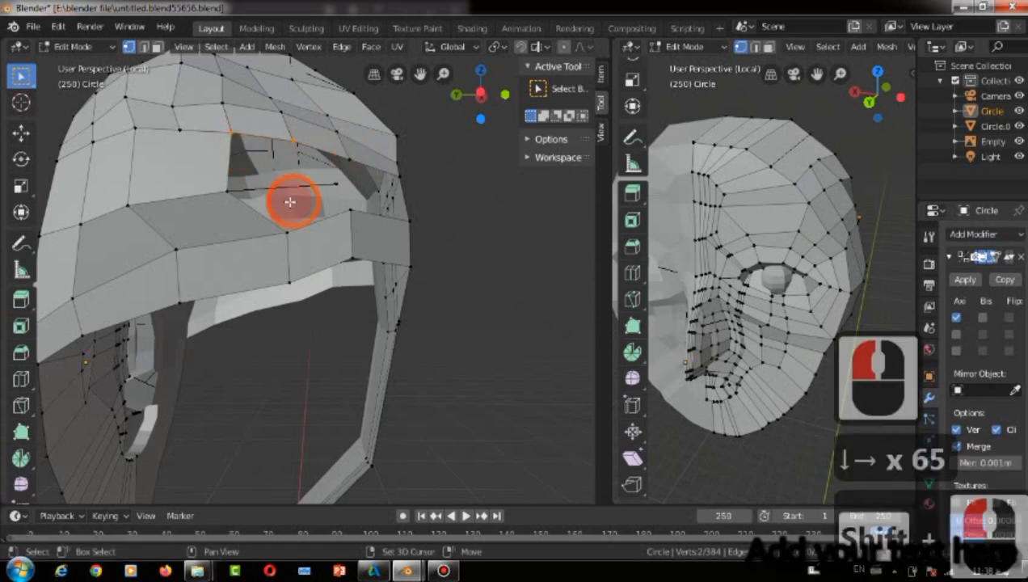
pyautogui.hotkey('shift', 'Left')
pyautogui.keyDown('shift'); pyautogui.click(329, 179); pyautogui.keyUp('shift')
pyautogui.keyDown('shift'); pyautogui.click(227, 199); pyautogui.keyUp('shift')
pyautogui.press('f')
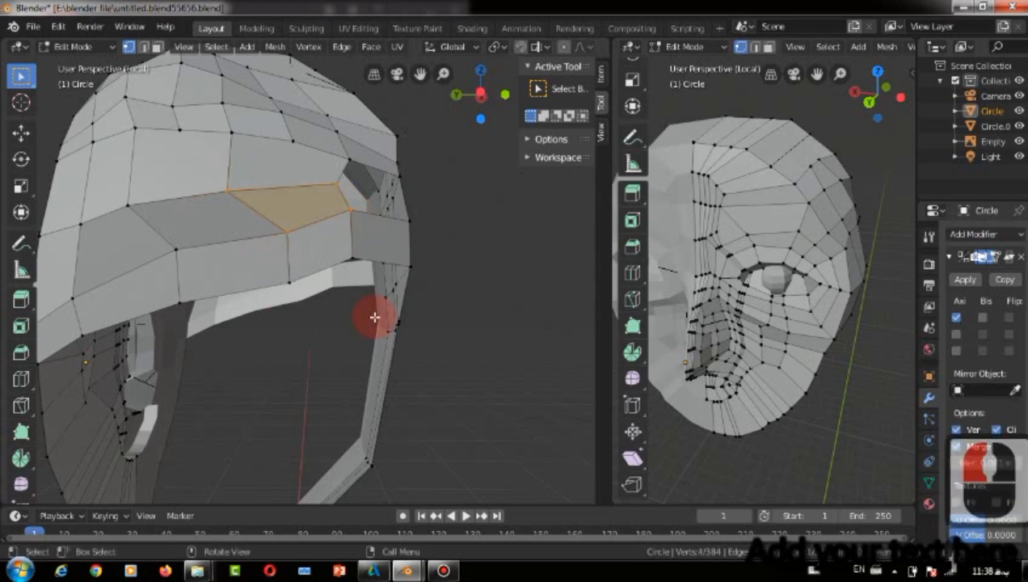
# Add a single loop cut across the rear vertical strip, level with the remaining triangular-ended opening.
pyautogui.moveTo(457, 94); pyautogui.dragTo(231, 207)
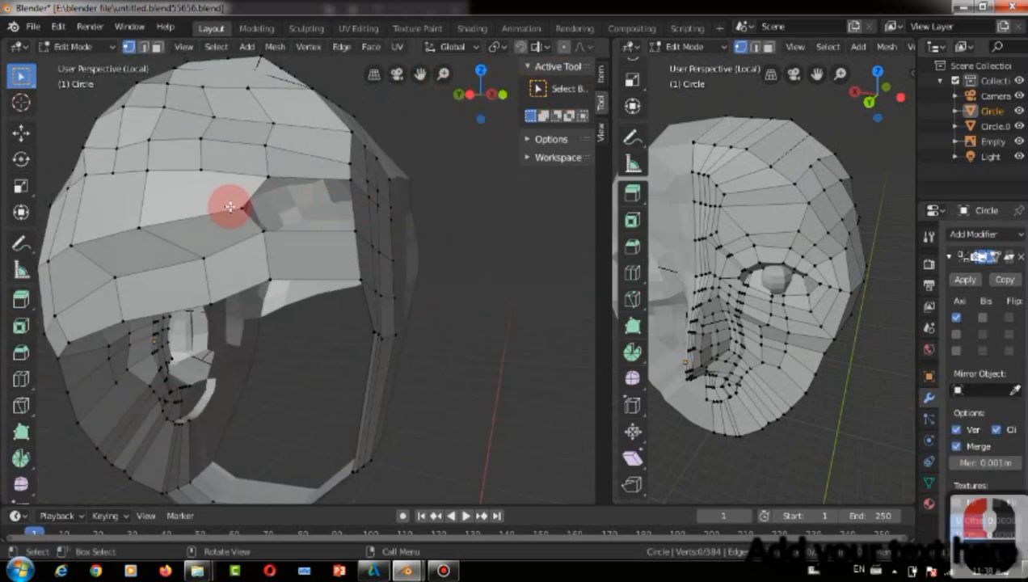
pyautogui.hotkey('ctrl', 'r')
pyautogui.click(358, 212)
pyautogui.click(358, 212)
# Connect the opening's front corner to the loop cut's edge vertex and fill the remaining faces above and below.
pyautogui.scroll(-1, 250, 212)
pyautogui.click(260, 223)
pyautogui.keyDown('shift'); pyautogui.click(343, 219); pyautogui.keyUp('shift')
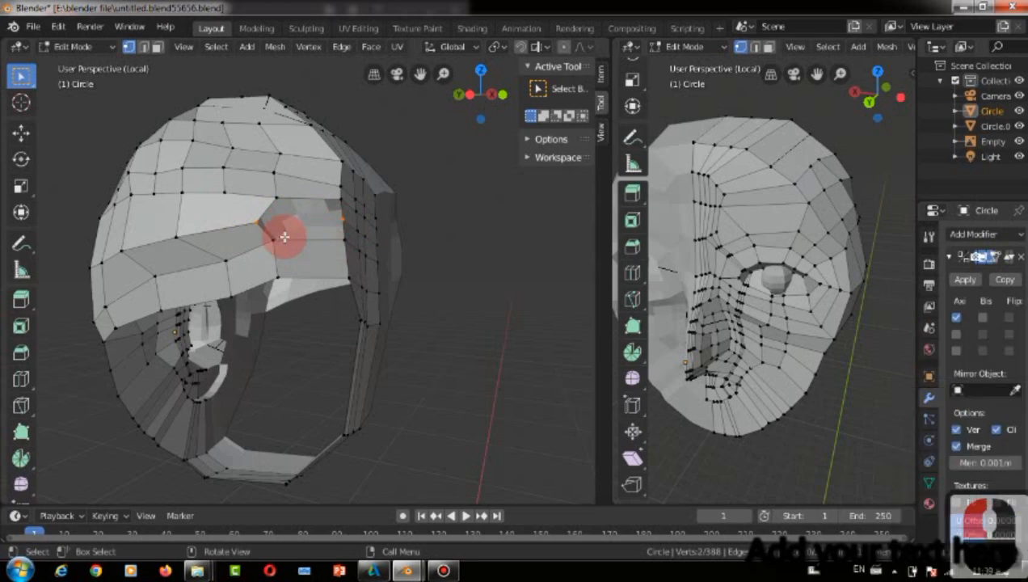
pyautogui.scroll(3, 324, 164)
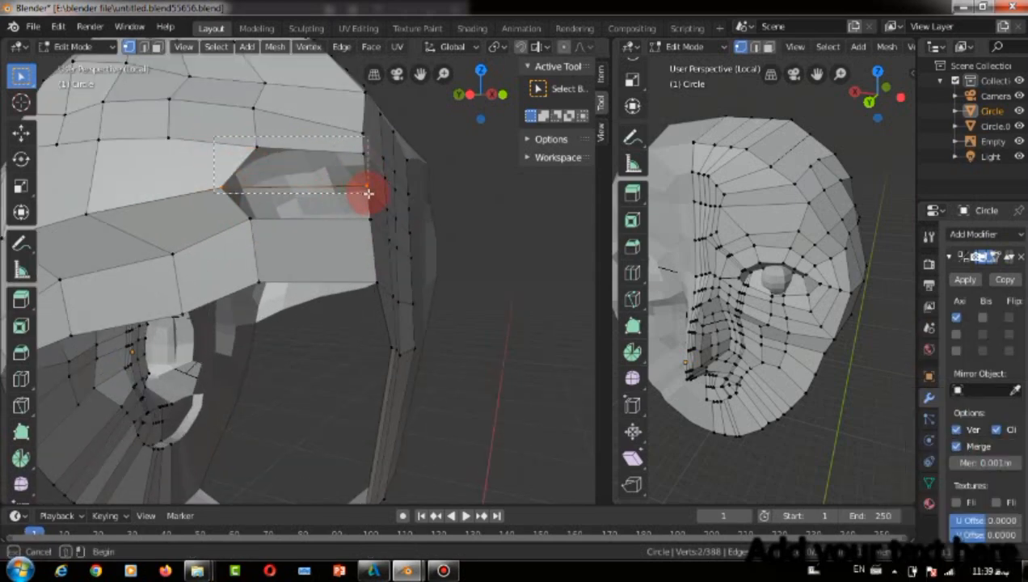
pyautogui.press('f')
pyautogui.moveTo(207, 176); pyautogui.dragTo(262, 214)
pyautogui.press('f')
pyautogui.moveTo(467, 97)
pyautogui.mouseDown()
pyautogui.moveTo(408, 95)
pyautogui.moveTo(478, 113)
pyautogui.moveTo(323, 89)
pyautogui.moveTo(464, 96)
pyautogui.mouseUp()
# Adjust the vertices along the open rear edge of the cheek.
pyautogui.scroll(-5, 404, 142)
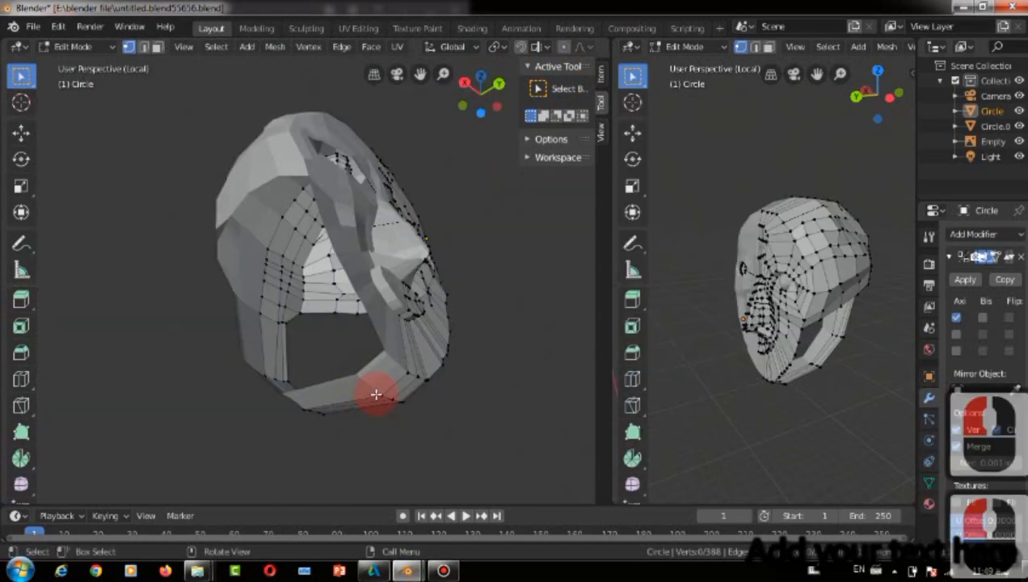
pyautogui.moveTo(480, 94); pyautogui.dragTo(277, 289)
pyautogui.press('g')
pyautogui.click(174, 355)
pyautogui.press('g')
pyautogui.click(291, 346)
# Extrude one edge of the cheek's open rear border backward and check its direction in the orthographic side views.
pyautogui.click(488, 118)
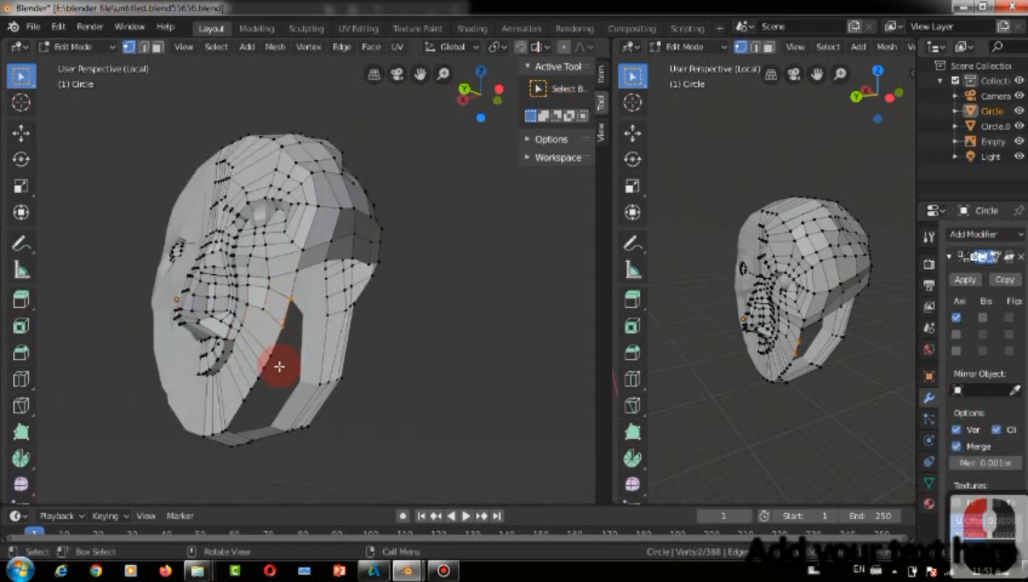
pyautogui.click(303, 376)
pyautogui.click(462, 98)
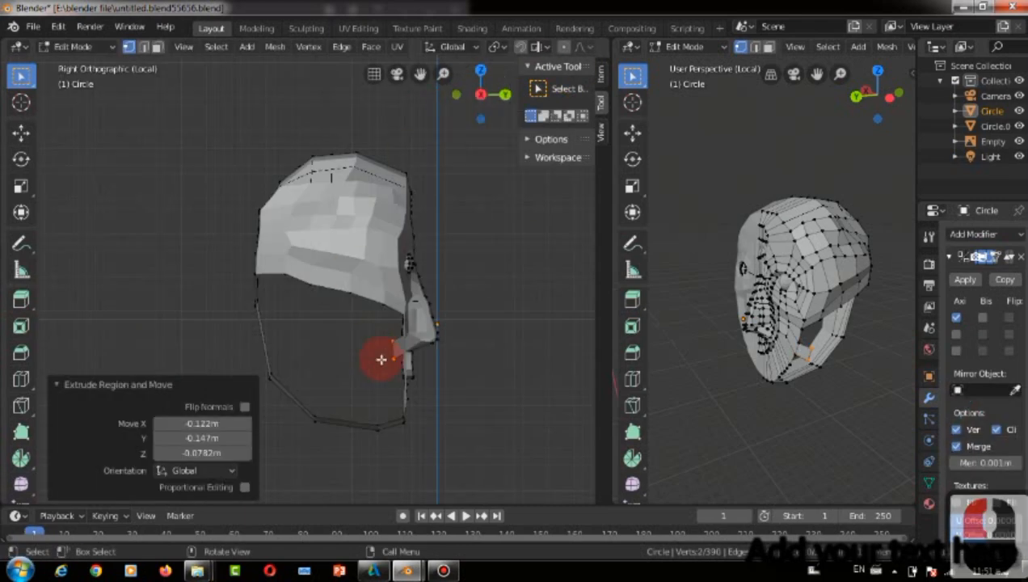
pyautogui.click(480, 94)
pyautogui.click(482, 71)
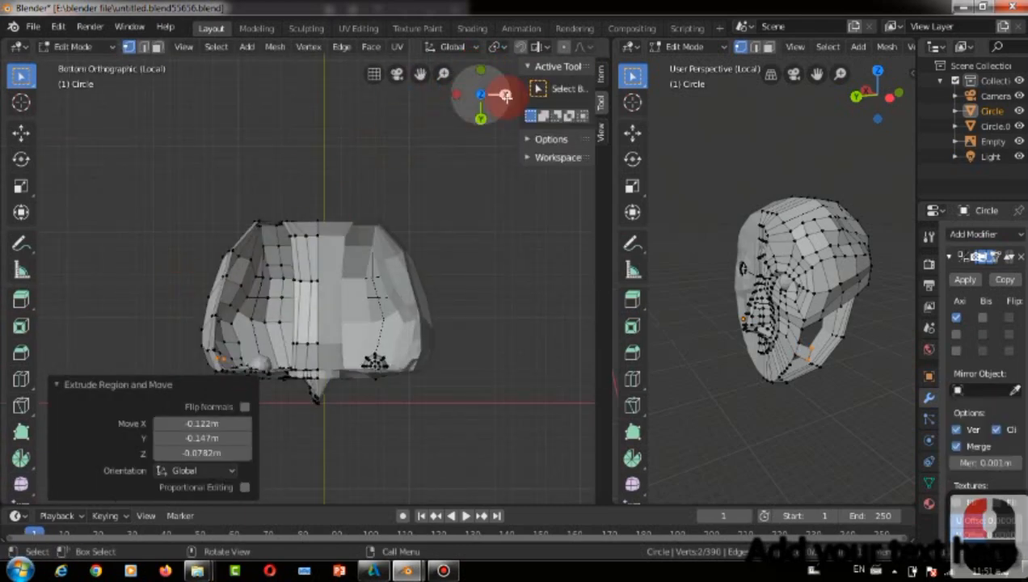
pyautogui.click(499, 95)
# Lengthen the cheek strip by one more backward segment in the left side view and adjust its end edge.
pyautogui.scroll(5, 408, 366)
pyautogui.press('e')
pyautogui.click(440, 354)
pyautogui.press('e')
pyautogui.click(576, 338)
pyautogui.keyDown('shift'); pyautogui.moveTo(482, 317); pyautogui.dragTo(330, 312, button='middle'); pyautogui.keyUp('shift')
pyautogui.press('g')
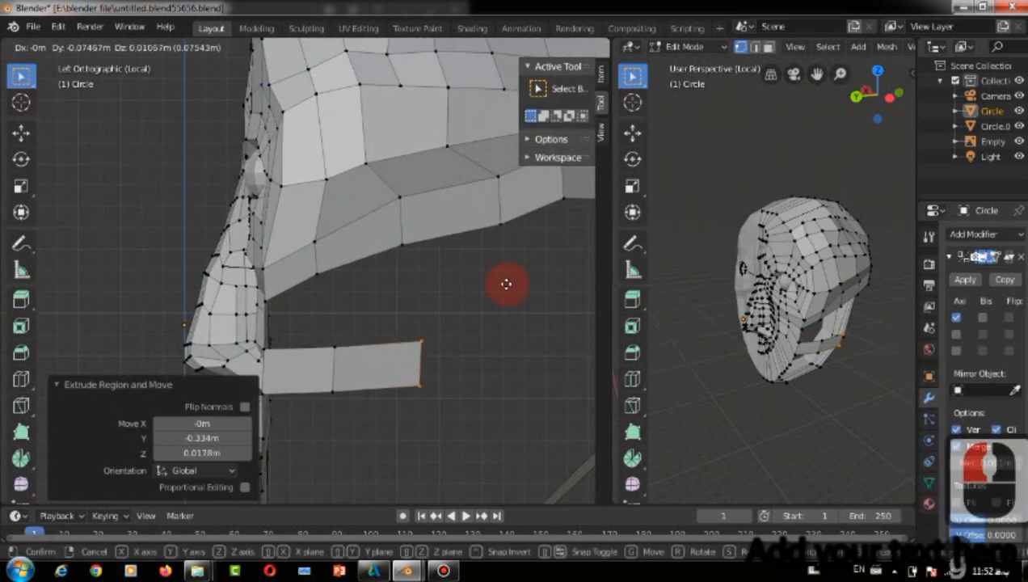
pyautogui.click(503, 283)
# Extrude three more segments from the cheek strip, curving them gently upward toward the back of the head.
pyautogui.press('e')
pyautogui.click(593, 266)
pyautogui.press('e')
pyautogui.click(42, 246)
pyautogui.keyDown('shift'); pyautogui.moveTo(557, 298); pyautogui.dragTo(448, 303, button='middle'); pyautogui.keyUp('shift')
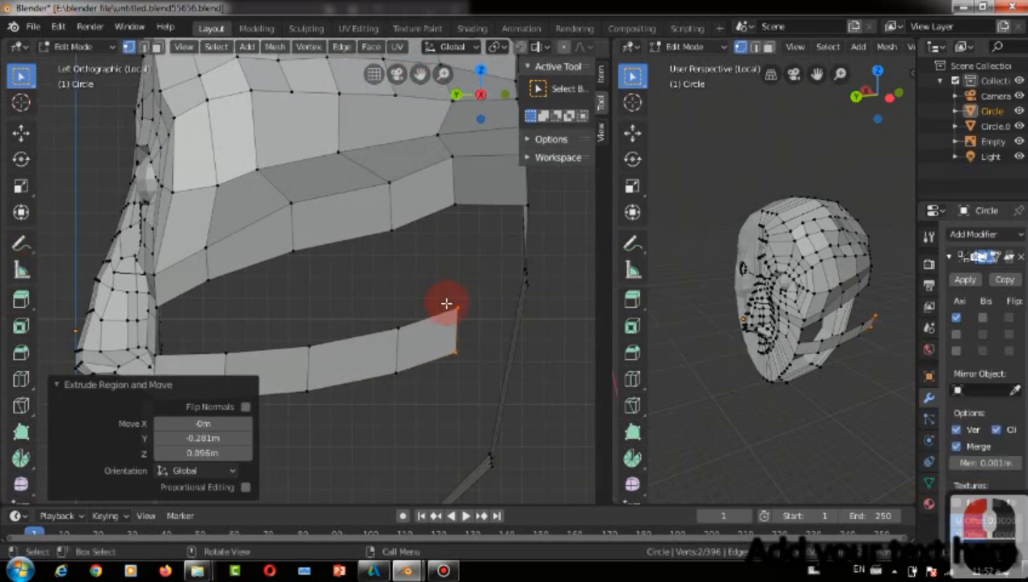
pyautogui.press('e')
pyautogui.click(498, 300)
# Add a single loop cut across the lower rear vertical strip and slide it close to the strip's upper end.
pyautogui.moveTo(495, 98); pyautogui.dragTo(390, 182)
pyautogui.scroll(-4, 386, 300)
pyautogui.hotkey('ctrl', 'r')
pyautogui.click(311, 286)
pyautogui.click(303, 246)
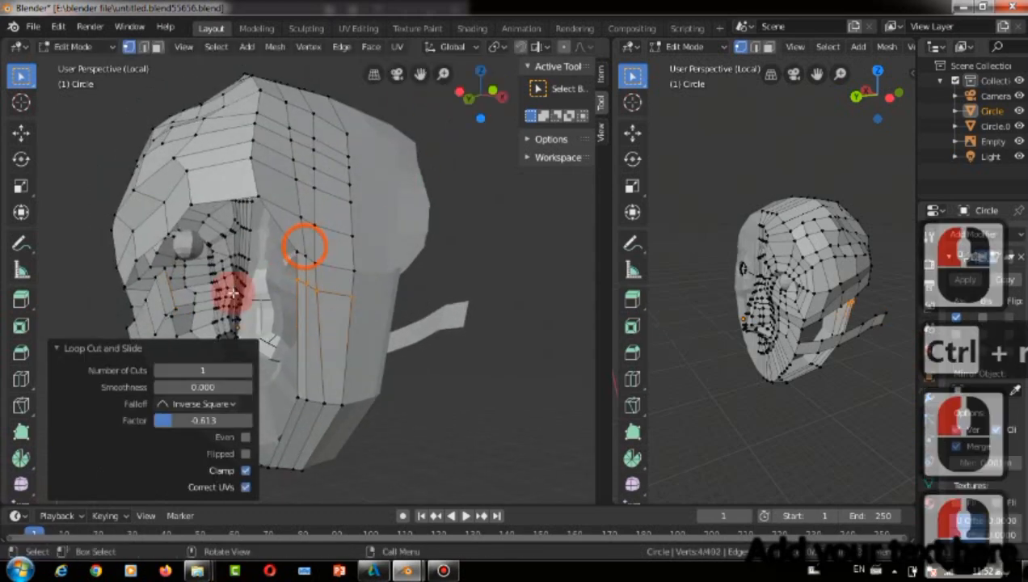
# Merge the cheek strip's upper rear corner with the rear strip's outer vertex just above the loop cut, at center.
pyautogui.scroll(-2, 208, 280)
pyautogui.click(202, 280)
pyautogui.moveTo(419, 75); pyautogui.dragTo(361, 106)
pyautogui.moveTo(458, 98); pyautogui.dragTo(481, 84)
pyautogui.scroll(-2, 134, 344)
pyautogui.scroll(3, 133, 344)
pyautogui.scroll(2, 467, 101)
pyautogui.moveTo(119, 313); pyautogui.dragTo(144, 364)
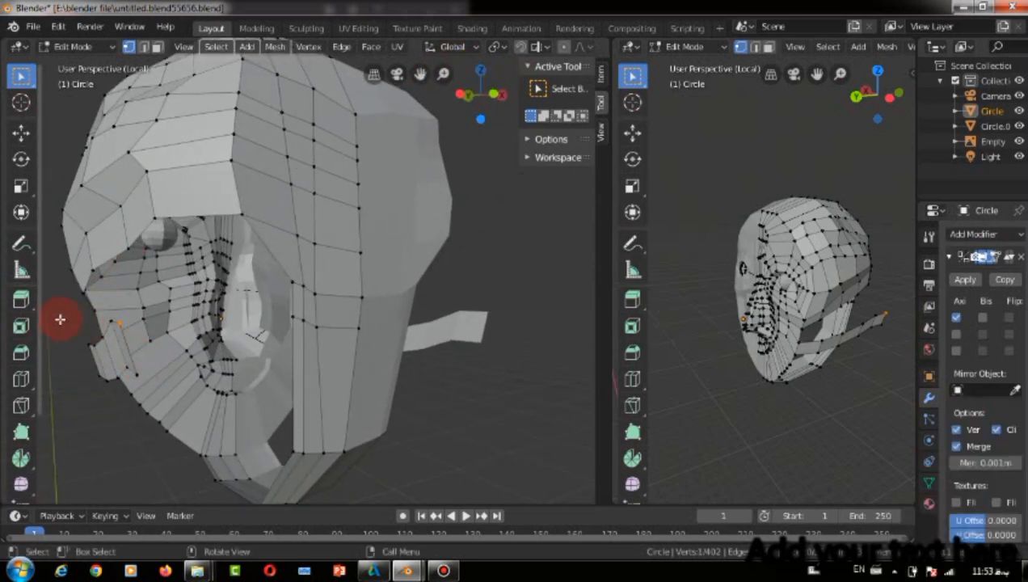
pyautogui.moveTo(153, 382); pyautogui.dragTo(155, 383)
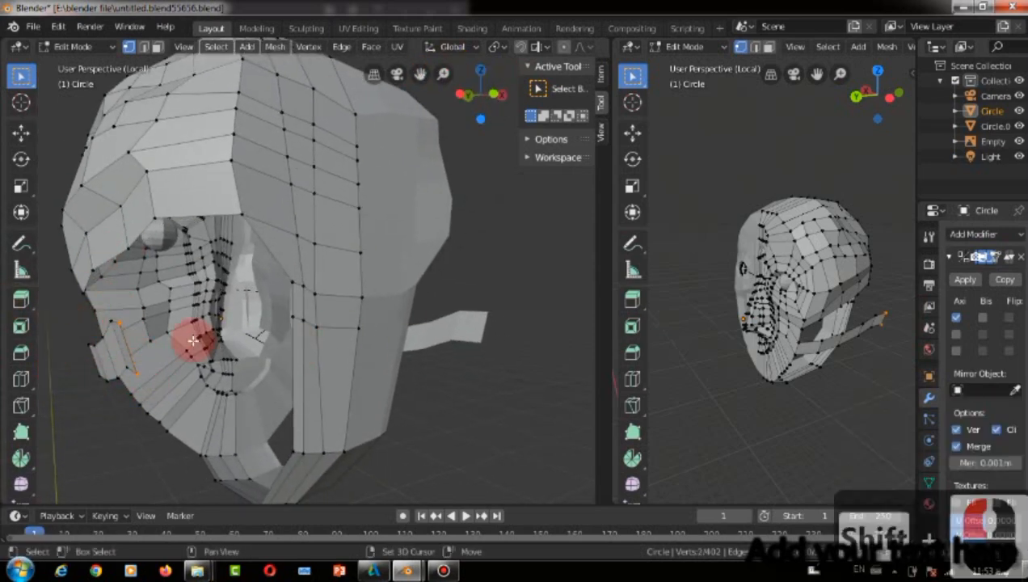
pyautogui.keyDown('shift'); pyautogui.click(291, 282); pyautogui.keyUp('shift')
pyautogui.hotkey('shift', 'Right')
pyautogui.keyDown('shift'); pyautogui.click(292, 318); pyautogui.keyUp('shift')
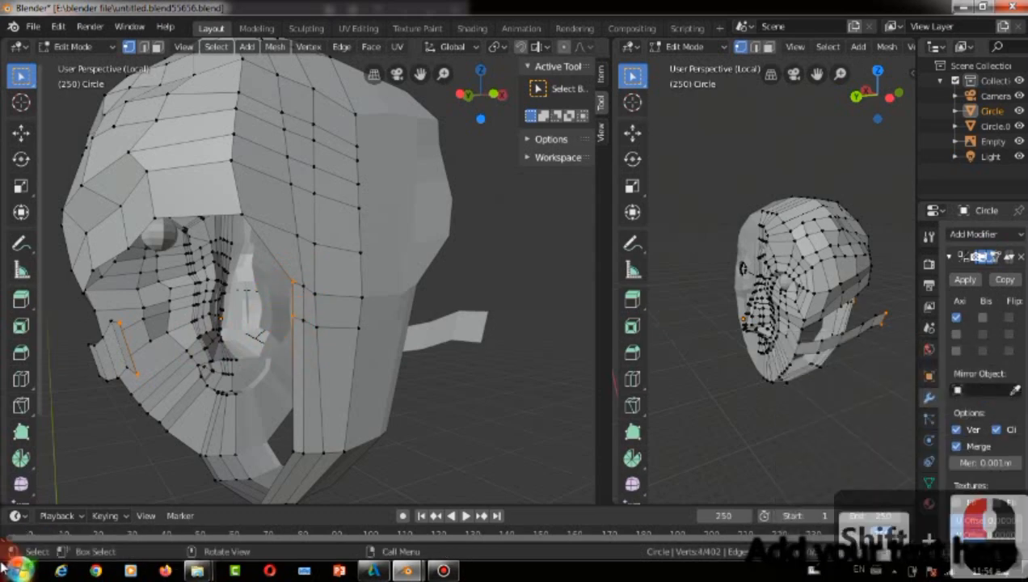
pyautogui.keyDown('shift'); pyautogui.click(301, 289); pyautogui.keyUp('shift')
pyautogui.hotkey('ctrl', 'm')
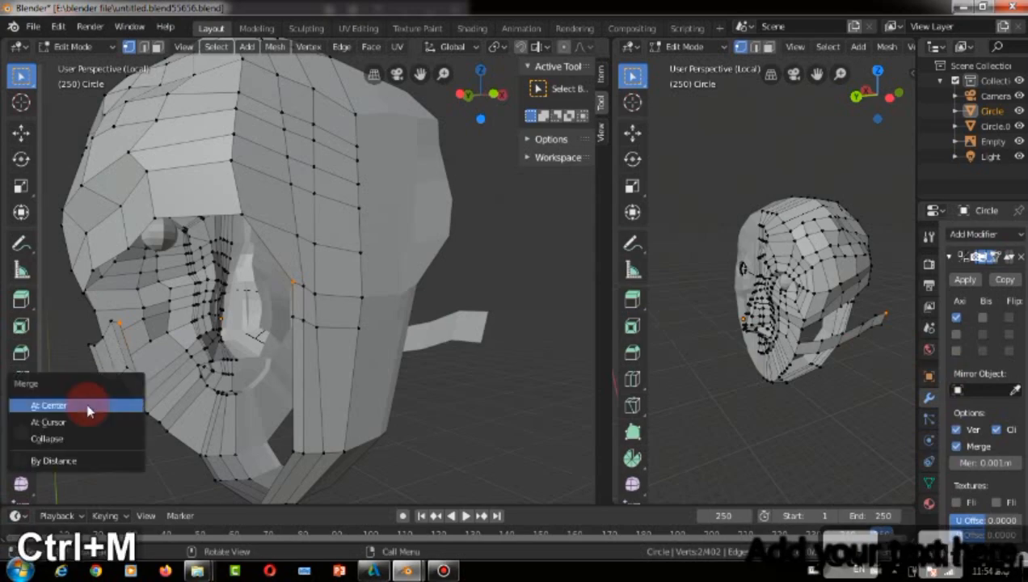
pyautogui.click(87, 410)
# Reposition the merged upper vertex from two viewing angles to fit the back of the head.
pyautogui.scroll(4, 236, 278)
pyautogui.press('g')
pyautogui.click(338, 218)
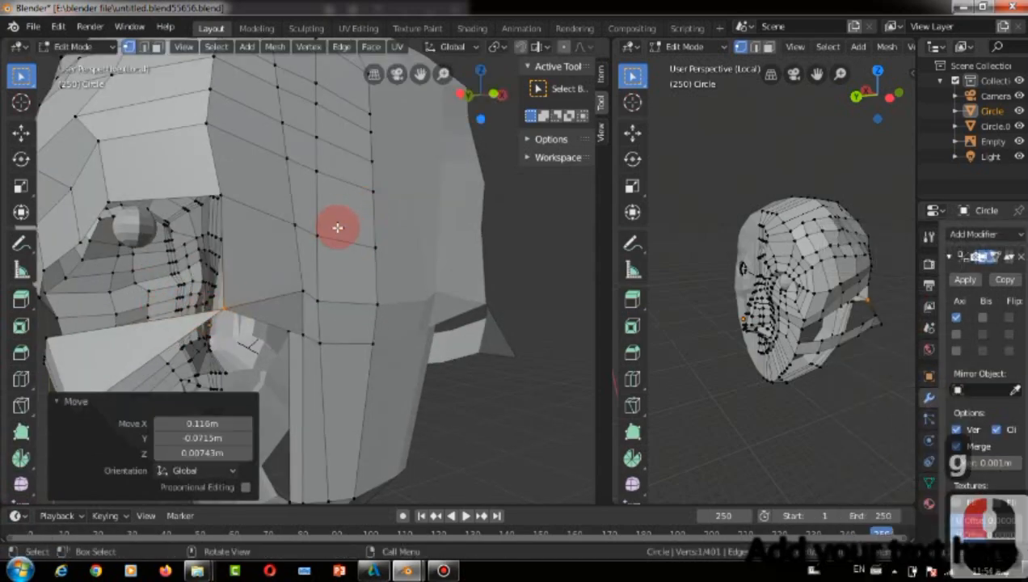
pyautogui.moveTo(480, 93); pyautogui.dragTo(441, 92)
pyautogui.click(101, 308)
pyautogui.press('g')
pyautogui.click(41, 344)
# Merge the cheek strip's lower rear corner with the loop cut's outer vertex at center and reposition the merged vertex.
pyautogui.scroll(-3, 242, 218)
pyautogui.click(326, 152)
pyautogui.click(156, 282)
pyautogui.scroll(3, 161, 278)
pyautogui.click(185, 254)
pyautogui.click(248, 296)
pyautogui.keyDown('shift'); pyautogui.click(249, 296); pyautogui.keyUp('shift')
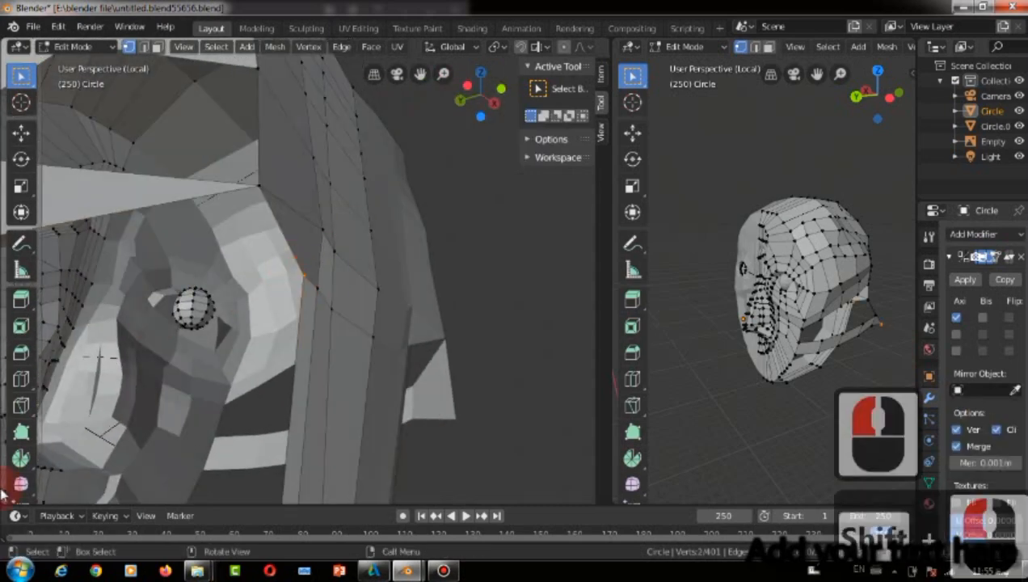
pyautogui.hotkey('ctrl', 'alt', 'm')
pyautogui.click(35, 486)
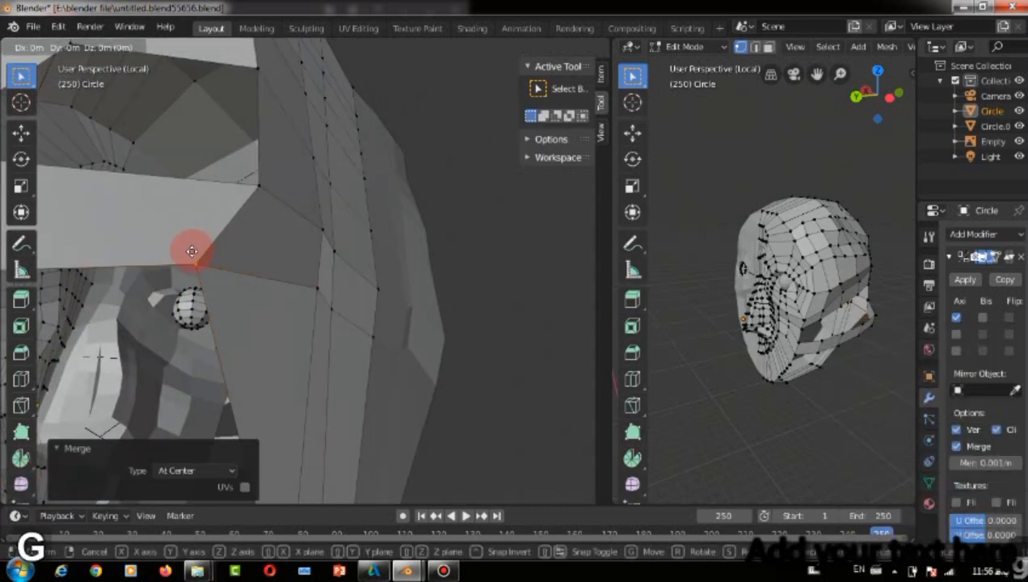
pyautogui.press('g')
pyautogui.click(255, 257)
# Move the cheek strip's last free cross edge, just ahead of the merged rear end, to smooth the curve.
pyautogui.scroll(-3, 255, 257)
pyautogui.click(173, 231)
pyautogui.keyDown('shift'); pyautogui.click(178, 271); pyautogui.keyUp('shift')
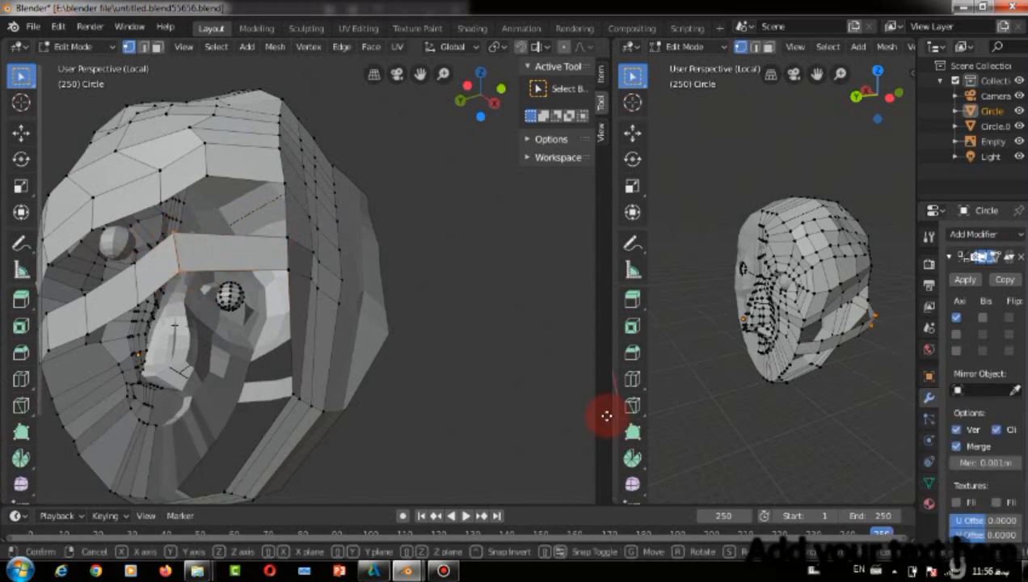
pyautogui.press('g')
pyautogui.click(255, 251)
# Fill the first two faces, starting from the cheek, between the new cheek strip and the strip above it.
pyautogui.moveTo(484, 95); pyautogui.dragTo(565, 87)
pyautogui.moveTo(214, 189); pyautogui.dragTo(324, 274)
pyautogui.keyDown('shift'); pyautogui.click(306, 181); pyautogui.keyUp('shift')
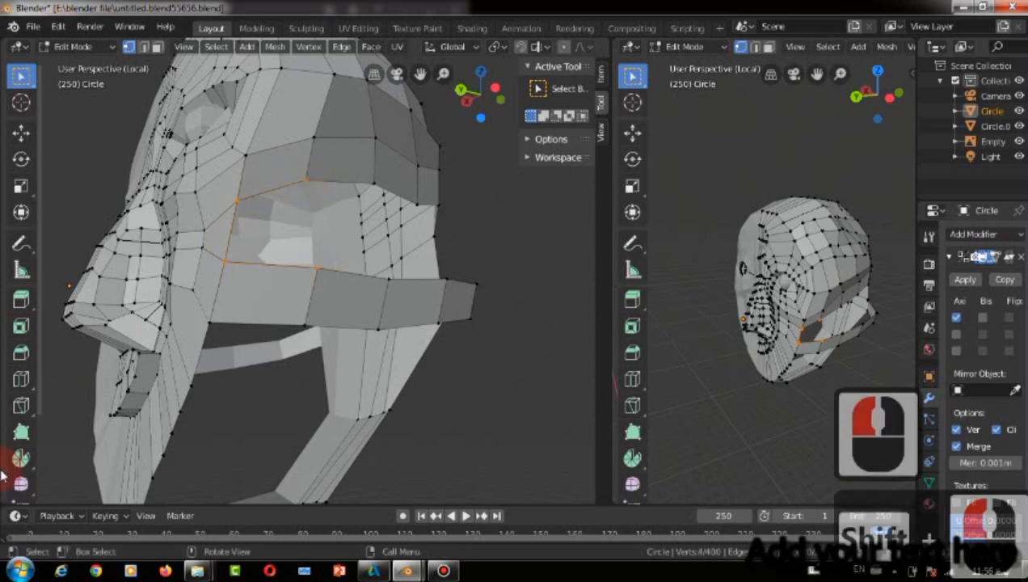
pyautogui.press('f')
pyautogui.moveTo(296, 161); pyautogui.dragTo(338, 273)
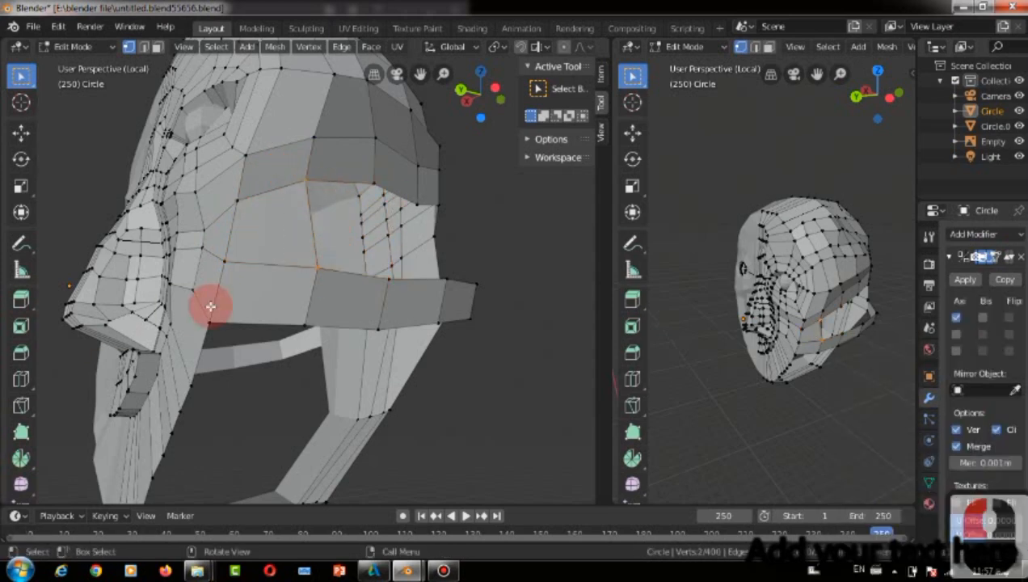
pyautogui.keyDown('shift'); pyautogui.click(389, 281); pyautogui.keyUp('shift')
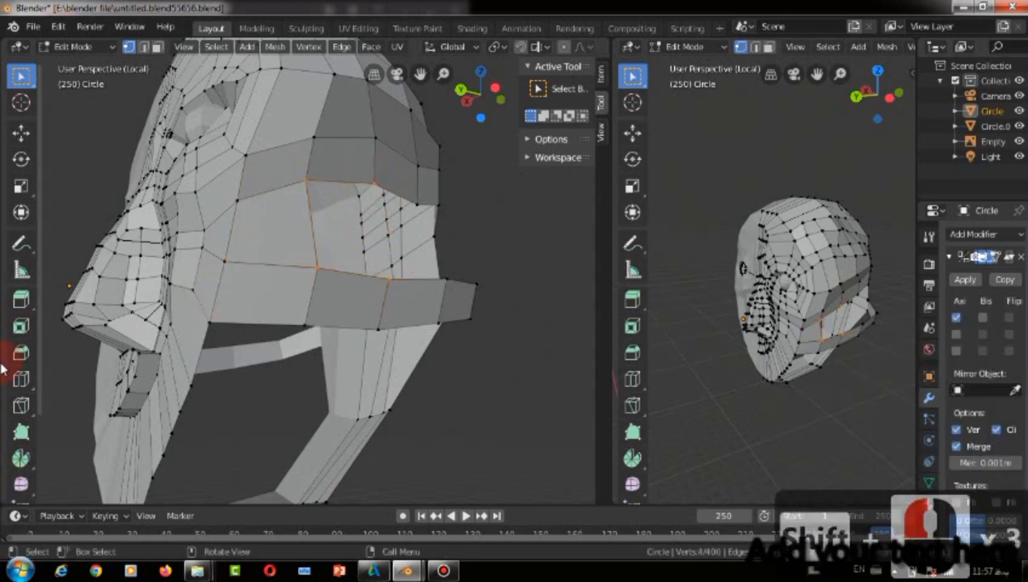
pyautogui.press('f')
# Fill the third face between the cheek strip and the strip above it, continuing toward the back.
pyautogui.moveTo(472, 94); pyautogui.dragTo(436, 95)
pyautogui.moveTo(241, 201); pyautogui.dragTo(252, 214)
pyautogui.press('f')
pyautogui.moveTo(463, 115); pyautogui.dragTo(498, 118)
pyautogui.moveTo(160, 237); pyautogui.dragTo(199, 270)
pyautogui.click(144, 237)
pyautogui.click(150, 331)
pyautogui.keyDown('shift'); pyautogui.click(175, 253); pyautogui.keyUp('shift')
pyautogui.keyDown('shift'); pyautogui.click(155, 327); pyautogui.keyUp('shift')
pyautogui.keyDown('shift'); pyautogui.click(225, 226); pyautogui.keyUp('shift')
pyautogui.keyDown('shift'); pyautogui.click(251, 308); pyautogui.keyUp('shift')
pyautogui.press('f')
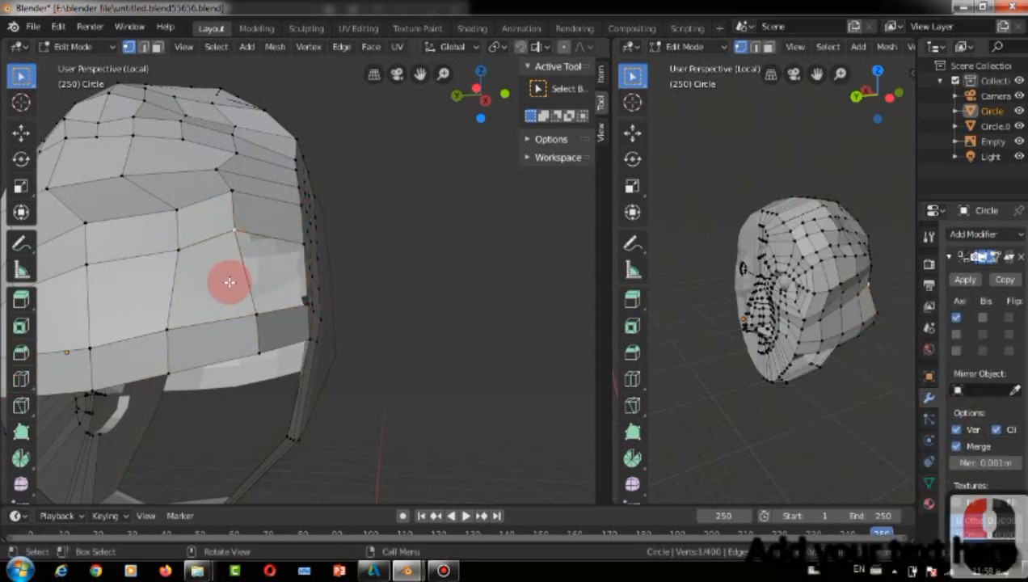
# Fill the last face at the rear between the cheek strip and the strip above it.
pyautogui.keyDown('shift'); pyautogui.click(306, 250); pyautogui.keyUp('shift')
pyautogui.keyDown('shift'); pyautogui.click(307, 303); pyautogui.keyUp('shift')
pyautogui.keyDown('shift'); pyautogui.click(260, 319); pyautogui.keyUp('shift')
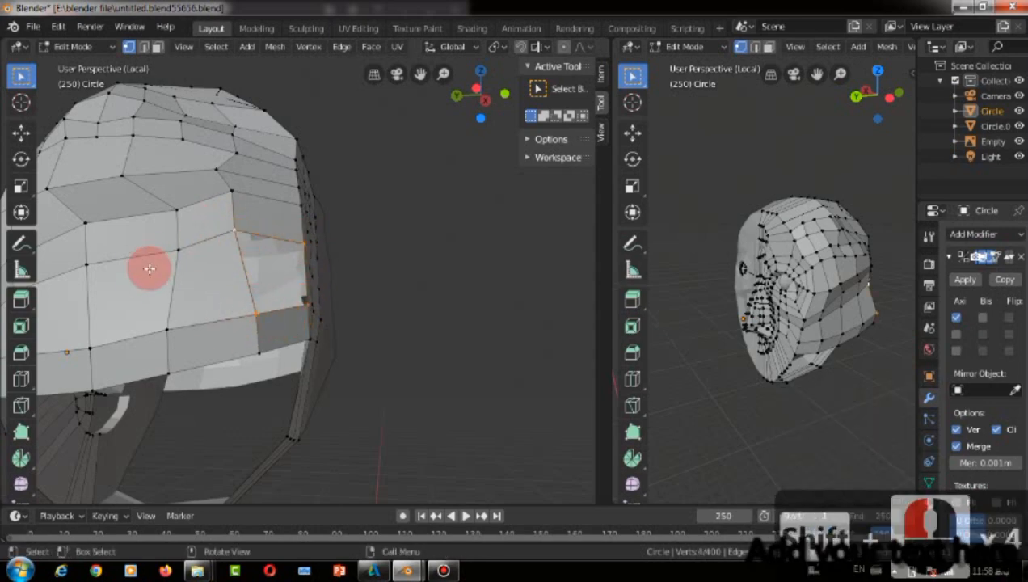
pyautogui.press('f')
# Move the cross edge in the front half of the cheek strip slightly to smooth the strip's curve.
pyautogui.moveTo(479, 99); pyautogui.dragTo(533, 56)
pyautogui.scroll(-2, 324, 267)
pyautogui.click(131, 205)
pyautogui.moveTo(288, 194); pyautogui.dragTo(310, 213)
pyautogui.moveTo(297, 165); pyautogui.dragTo(313, 225)
pyautogui.press('g')
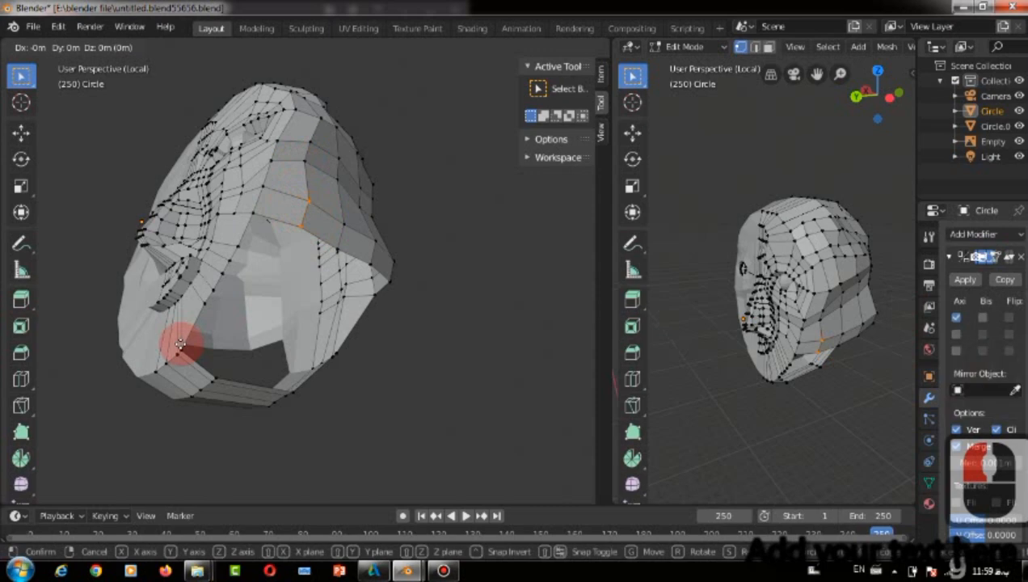
pyautogui.click(179, 345)
pyautogui.click(339, 237)
# Move the cheek strip's outermost cross edge at the rear side of the head to even out the outline.
pyautogui.moveTo(480, 94); pyautogui.dragTo(593, 117)
pyautogui.scroll(4, 420, 167)
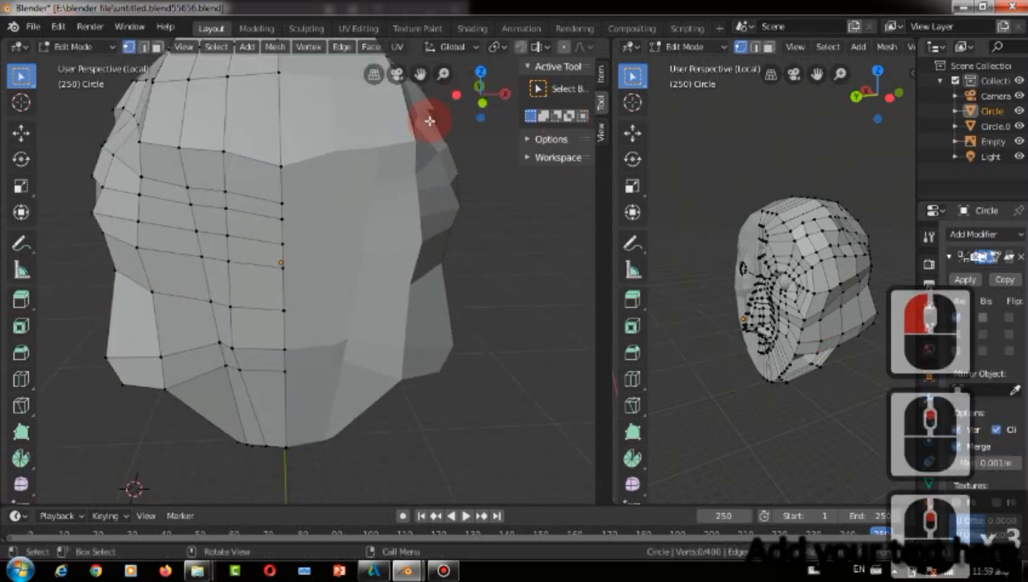
pyautogui.moveTo(480, 94); pyautogui.dragTo(517, 92)
pyautogui.moveTo(99, 424); pyautogui.dragTo(100, 428)
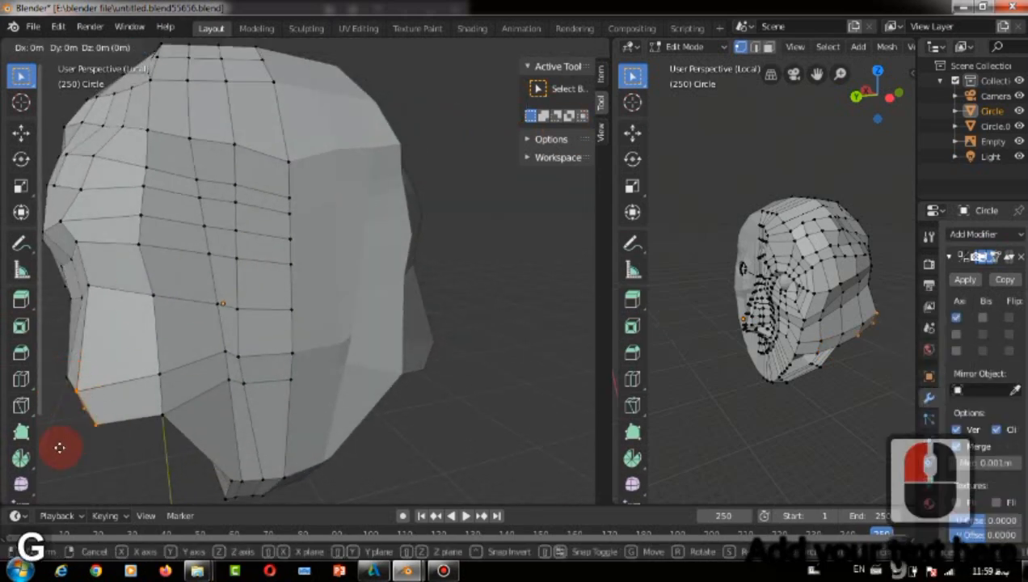
pyautogui.press('g')
pyautogui.click(88, 441)
# Reposition the cheek strip's upper outer vertex and another vertex higher on the same side to smooth the head's silhouette.
pyautogui.scroll(-2, 97, 429)
pyautogui.moveTo(136, 340); pyautogui.dragTo(149, 352)
pyautogui.press('g')
pyautogui.click(88, 354)
pyautogui.click(147, 362)
pyautogui.press('g')
pyautogui.click(94, 353)
pyautogui.click(116, 241)
pyautogui.press('g')
pyautogui.click(50, 276)
# Nudge the two-vertex jaw rim edge just below the cheek strip.
pyautogui.moveTo(480, 95); pyautogui.dragTo(505, 81)
pyautogui.scroll(-3, 244, 322)
pyautogui.scroll(-6, 487, 124)
pyautogui.scroll(6, 228, 319)
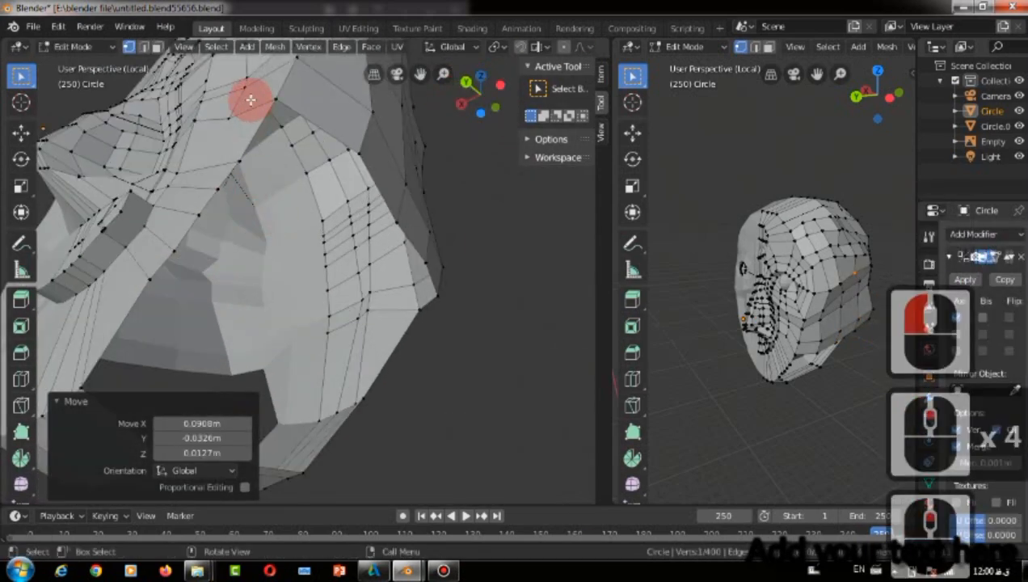
pyautogui.press('g')
pyautogui.click(65, 328)
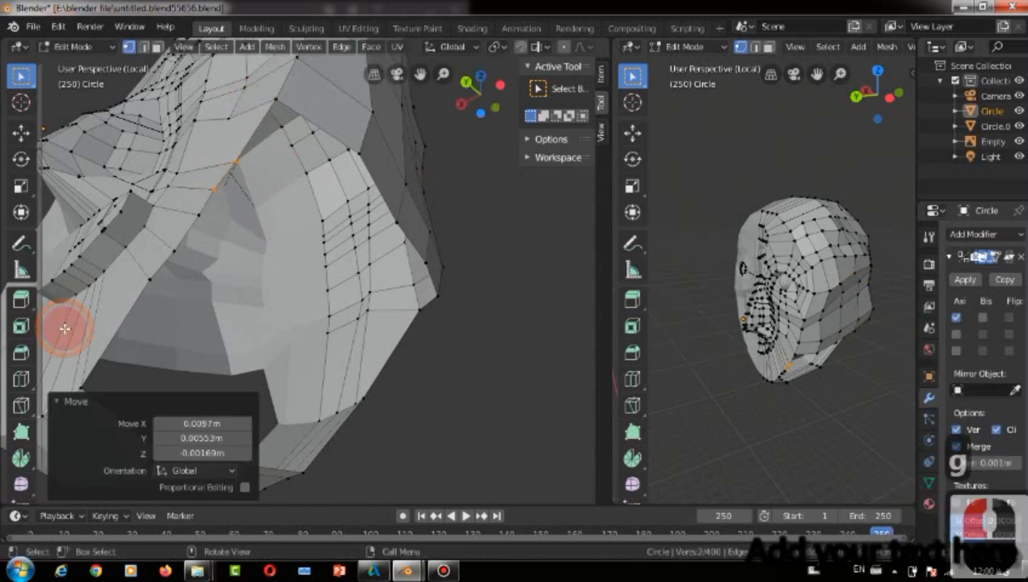
# Extrude the selected jaw rim edge backward three times to start a new jaw strip.
pyautogui.press('e')
pyautogui.click(149, 379)
pyautogui.press('e')
pyautogui.click(241, 387)
pyautogui.press('e')
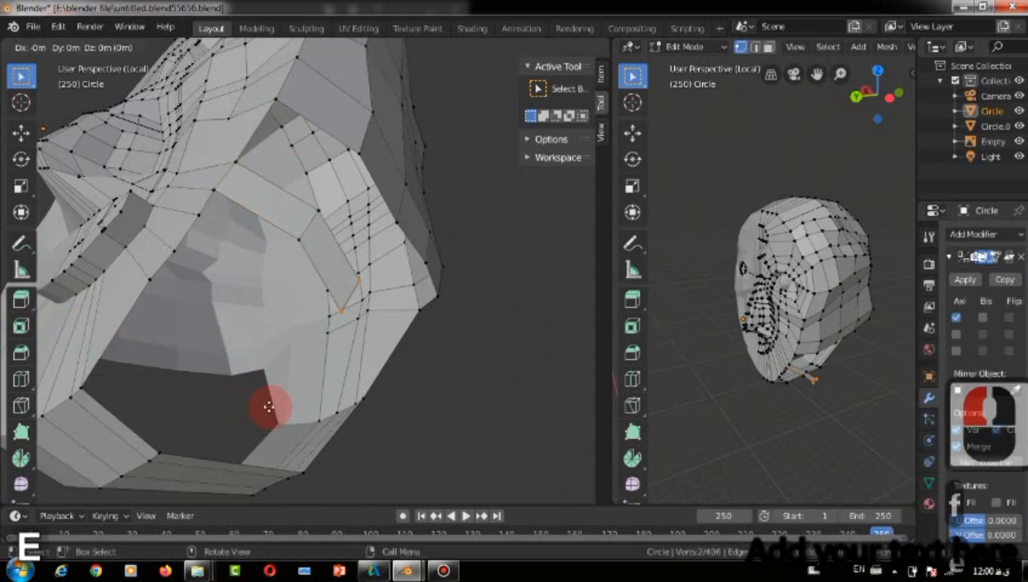
pyautogui.click(310, 461)
# Reposition the cross edges of the new jaw strip so that it follows the curve of the head.
pyautogui.moveTo(480, 82); pyautogui.dragTo(475, 94)
pyautogui.moveTo(420, 75); pyautogui.dragTo(409, 95)
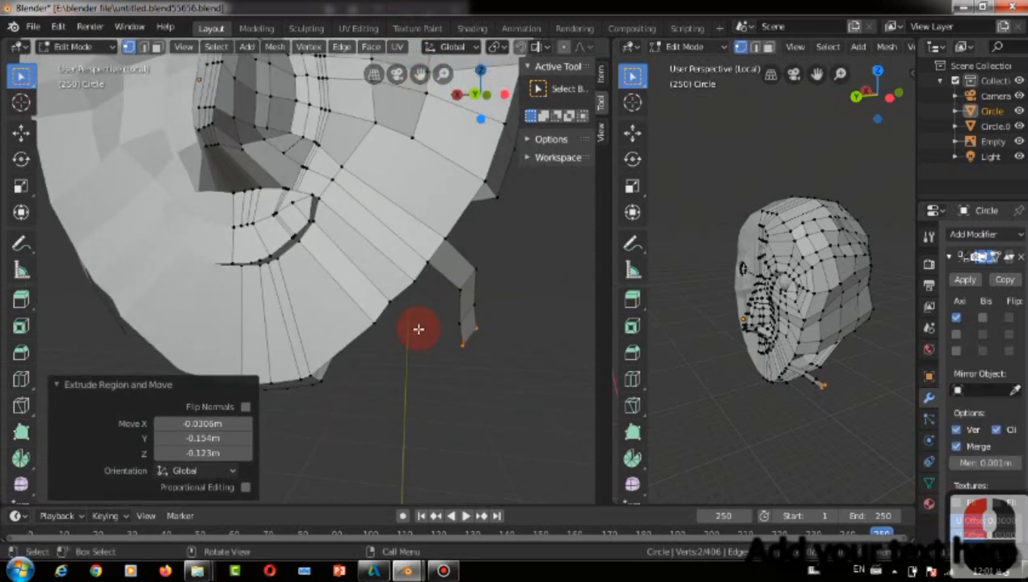
pyautogui.press('g')
pyautogui.click(450, 266)
pyautogui.press('e')
pyautogui.click(417, 376)
pyautogui.moveTo(425, 305); pyautogui.dragTo(394, 385)
pyautogui.press('g')
pyautogui.click(449, 350)
# Move the jaw strip's free end edge back to the inner border of the rear mesh.
pyautogui.moveTo(880, 90); pyautogui.dragTo(821, 319)
pyautogui.moveTo(480, 94); pyautogui.dragTo(125, 281)
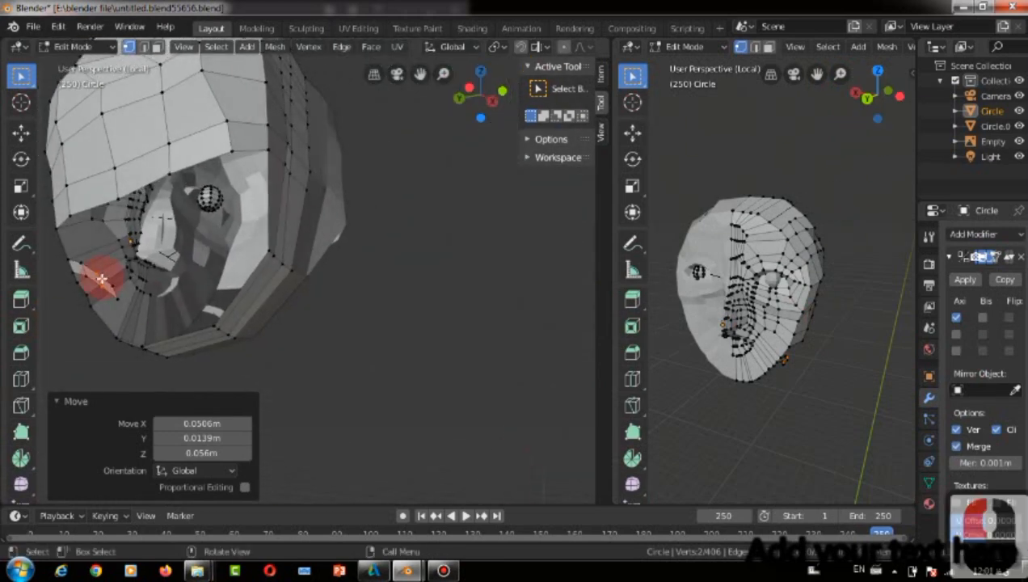
pyautogui.click(111, 287)
pyautogui.press('g')
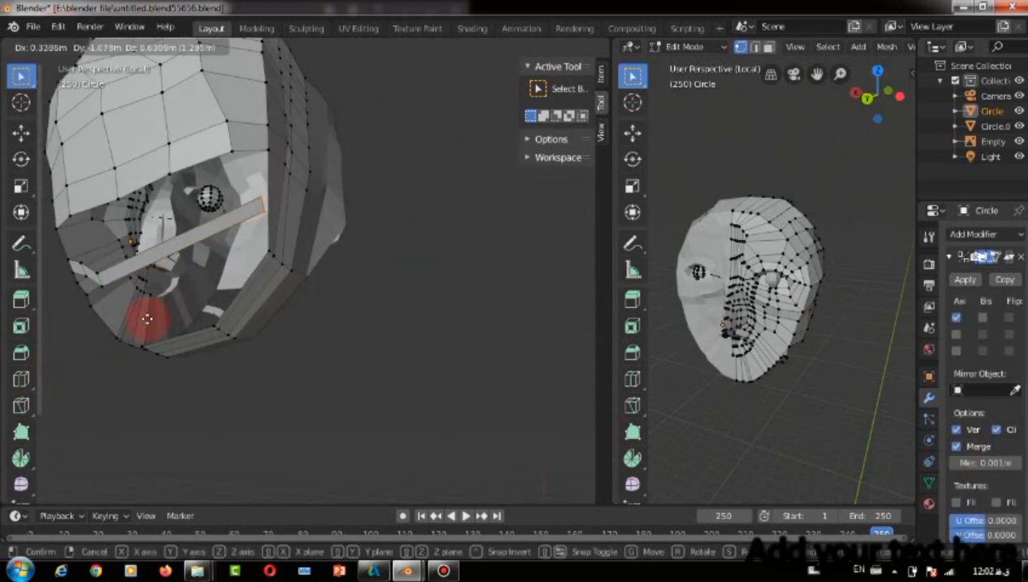
pyautogui.click(147, 319)
# Add two loop cuts across the rear mesh beside the end of the jaw strip.
pyautogui.scroll(2, 262, 182)
pyautogui.hotkey('ctrl', 'r')
pyautogui.click(291, 176)
pyautogui.click(322, 170)
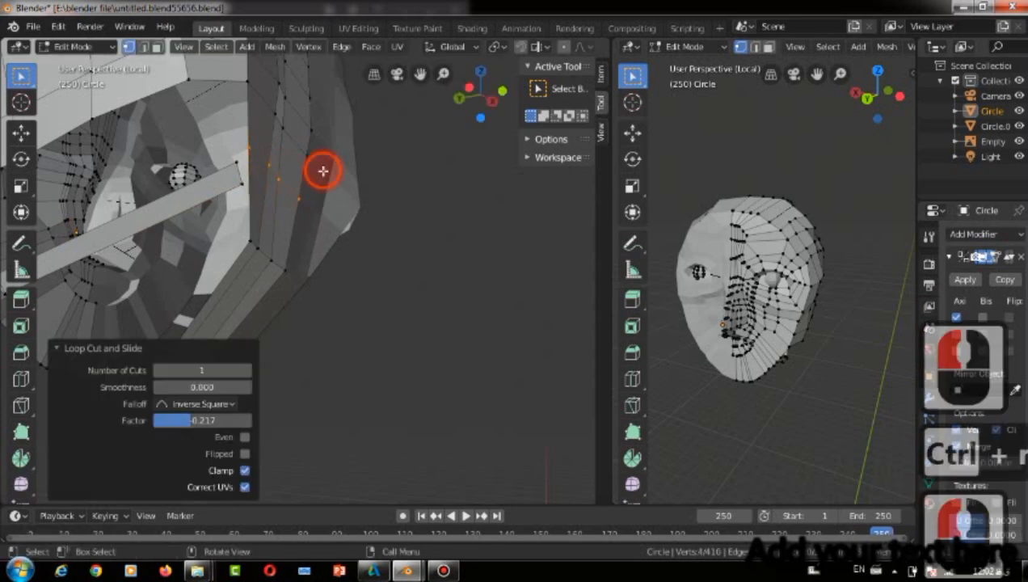
pyautogui.hotkey('ctrl', 'r')
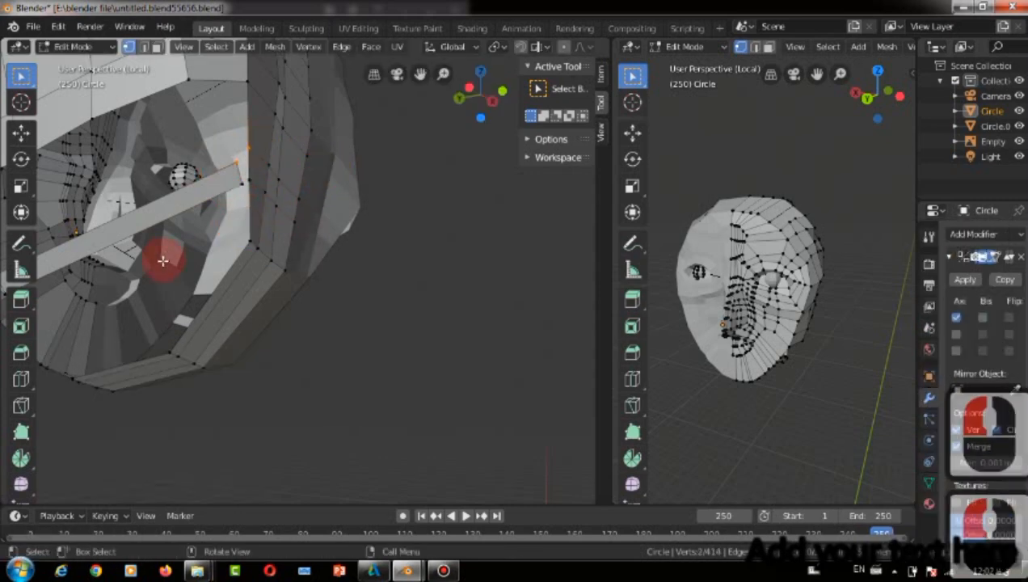
# Merge the jaw strip's two rear corners with the adjacent border vertices of the new loop cuts.
pyautogui.hotkey('ctrl', 'alt', 'm')
pyautogui.click(163, 260)
pyautogui.click(248, 179)
pyautogui.keyDown('shift'); pyautogui.click(242, 184); pyautogui.keyUp('shift')
pyautogui.hotkey('ctrl', 'alt', 'm')
pyautogui.click(202, 236)
# Reposition the upper and lower merged vertices at the jaw strip's rear end.
pyautogui.click(242, 153)
pyautogui.press('g')
pyautogui.click(183, 171)
pyautogui.click(242, 181)
pyautogui.press('g')
pyautogui.click(202, 232)
# Move the jaw strip's cross edge at the front end of its long segment.
pyautogui.moveTo(485, 110); pyautogui.dragTo(359, 191)
pyautogui.scroll(-4, 219, 202)
pyautogui.click(257, 212)
pyautogui.keyDown('shift'); pyautogui.click(271, 222); pyautogui.keyUp('shift')
pyautogui.press('g')
pyautogui.click(194, 252)
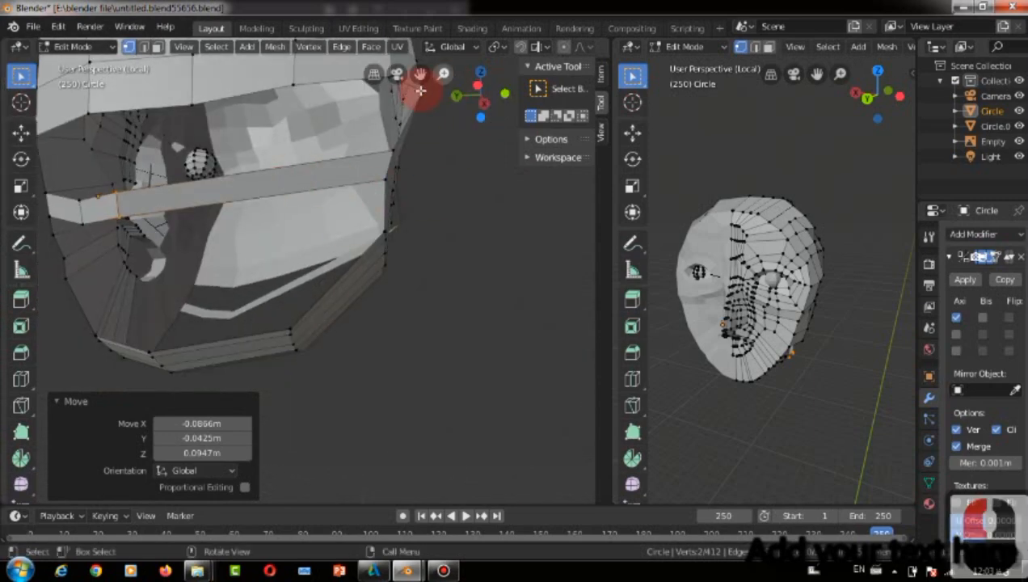
# Add a loop cut across the jaw strip's long segment, close to its rear end.
pyautogui.moveTo(524, 187); pyautogui.dragTo(485, 130)
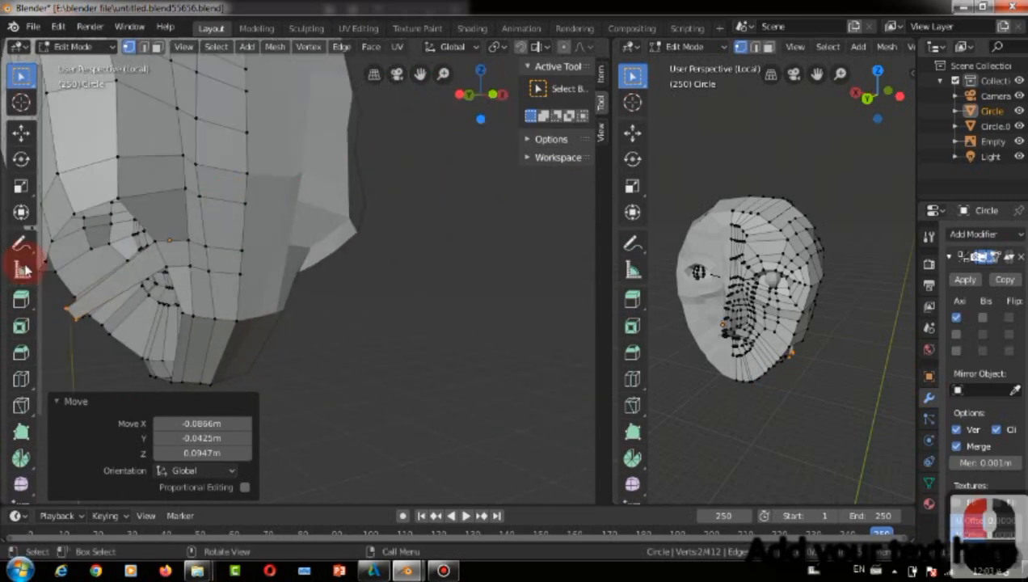
pyautogui.scroll(2, 95, 196)
pyautogui.moveTo(421, 77); pyautogui.dragTo(574, 58)
pyautogui.hotkey('ctrl', 'r')
pyautogui.click(236, 220)
pyautogui.click(231, 187)
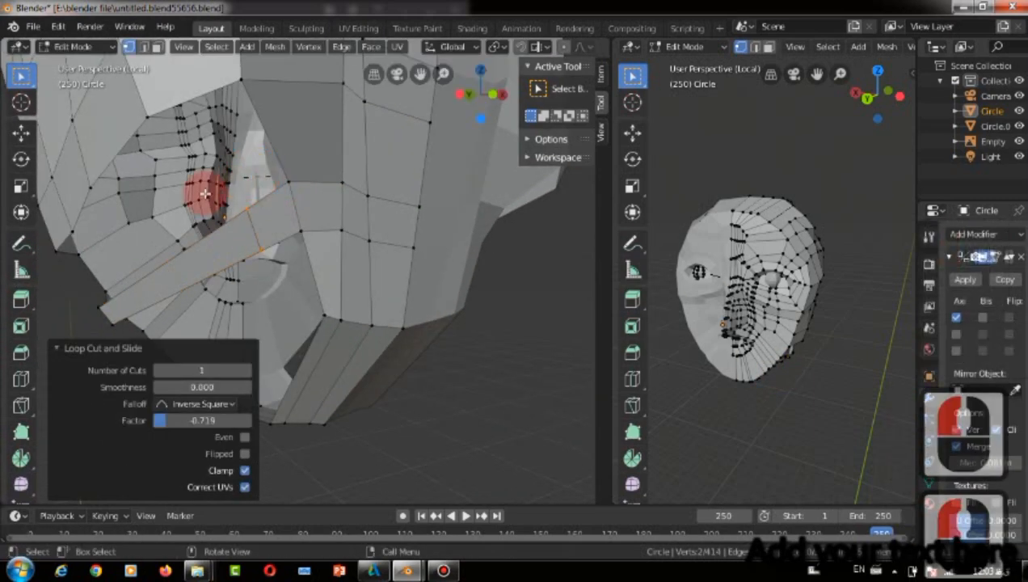
# Add three more loop cuts spaced along the rest of the jaw strip's long segment.
pyautogui.hotkey('ctrl', 'r')
pyautogui.click(254, 243)
pyautogui.click(170, 265)
pyautogui.click(165, 246)
pyautogui.hotkey('ctrl', 'r')
pyautogui.click(133, 274)
pyautogui.click(223, 203)
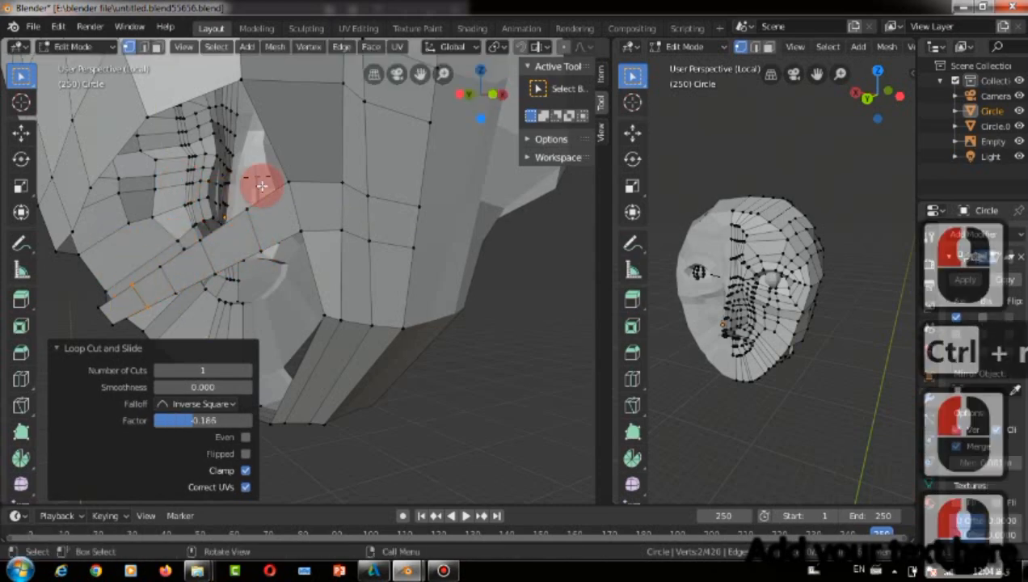
# Lower the jaw strip's last free cross edge, just ahead of its merged rear end.
pyautogui.click(390, 376)
pyautogui.moveTo(418, 98); pyautogui.dragTo(586, 76, button='middle')
pyautogui.moveTo(379, 159); pyautogui.dragTo(399, 214)
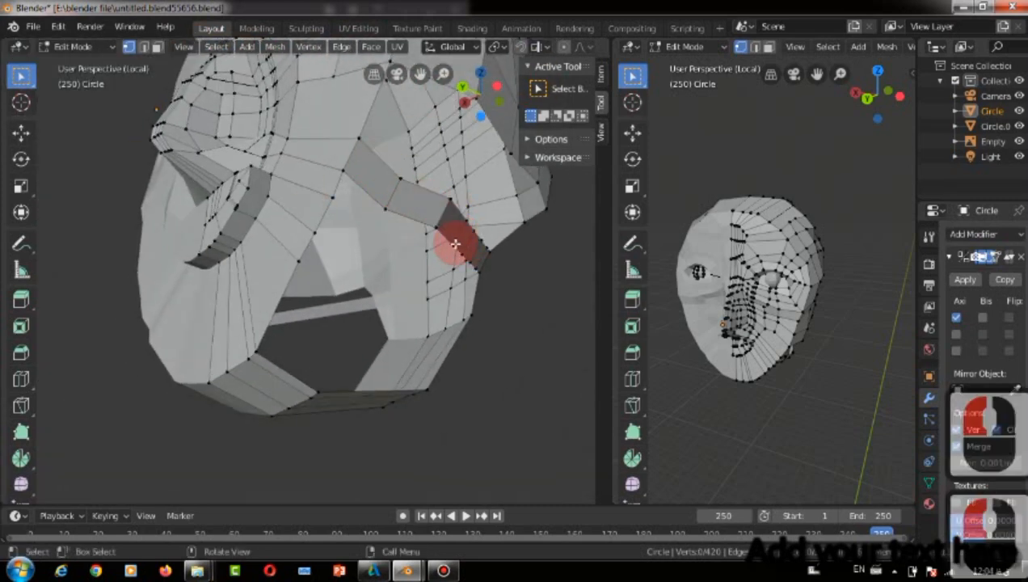
pyautogui.scroll(2, 487, 242)
pyautogui.moveTo(418, 74); pyautogui.dragTo(391, 85, button='middle')
pyautogui.moveTo(422, 206); pyautogui.dragTo(437, 246)
pyautogui.scroll(2, 440, 237)
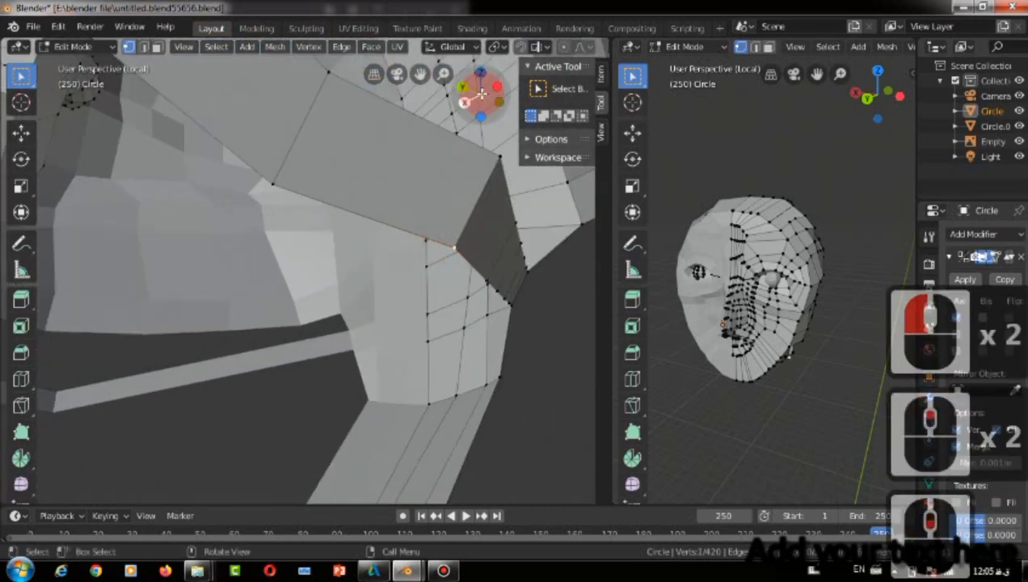
pyautogui.moveTo(450, 115); pyautogui.dragTo(420, 126, button='middle')
pyautogui.moveTo(375, 196); pyautogui.dragTo(385, 257)
pyautogui.press('g')
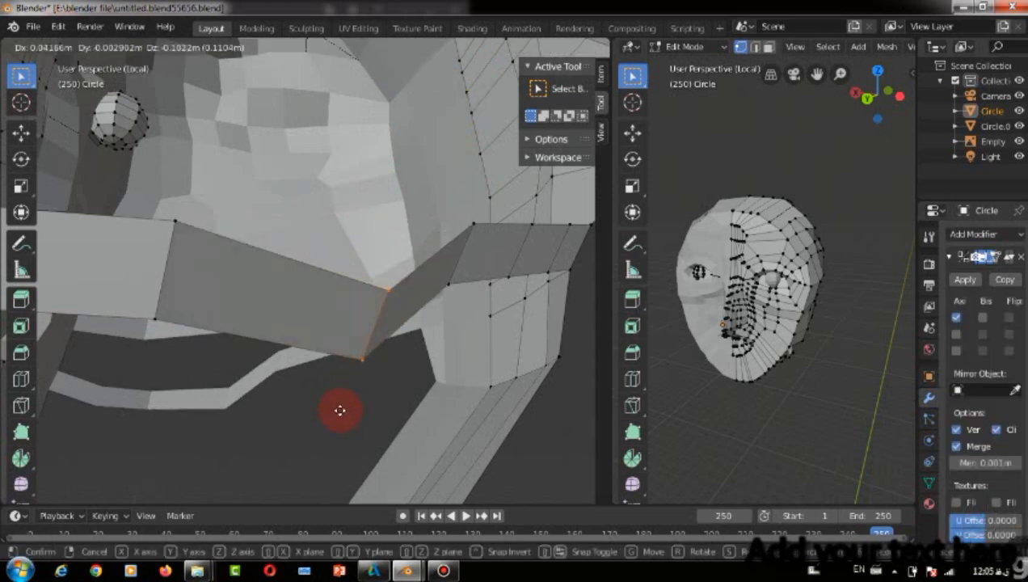
pyautogui.click(339, 410)
# Move a cross edge in the middle of the jaw strip to smooth its curve.
pyautogui.moveTo(477, 101); pyautogui.dragTo(331, 109)
pyautogui.scroll(-5, 476, 101)
pyautogui.click(213, 252)
pyautogui.scroll(2, 214, 253)
pyautogui.click(226, 261)
pyautogui.click(144, 354)
pyautogui.scroll(4, 200, 276)
pyautogui.scroll(-1, 199, 275)
pyautogui.moveTo(133, 241); pyautogui.dragTo(185, 341)
pyautogui.press('g')
pyautogui.click(197, 404)
# Lower the cross edge in the rear part of the jaw strip slightly.
pyautogui.moveTo(292, 127); pyautogui.dragTo(342, 276)
pyautogui.scroll(-4, 301, 294)
pyautogui.moveTo(478, 95)
pyautogui.mouseDown()
pyautogui.moveTo(493, 92)
pyautogui.moveTo(483, 94)
pyautogui.mouseUp()
pyautogui.press('g')
pyautogui.click(436, 299)
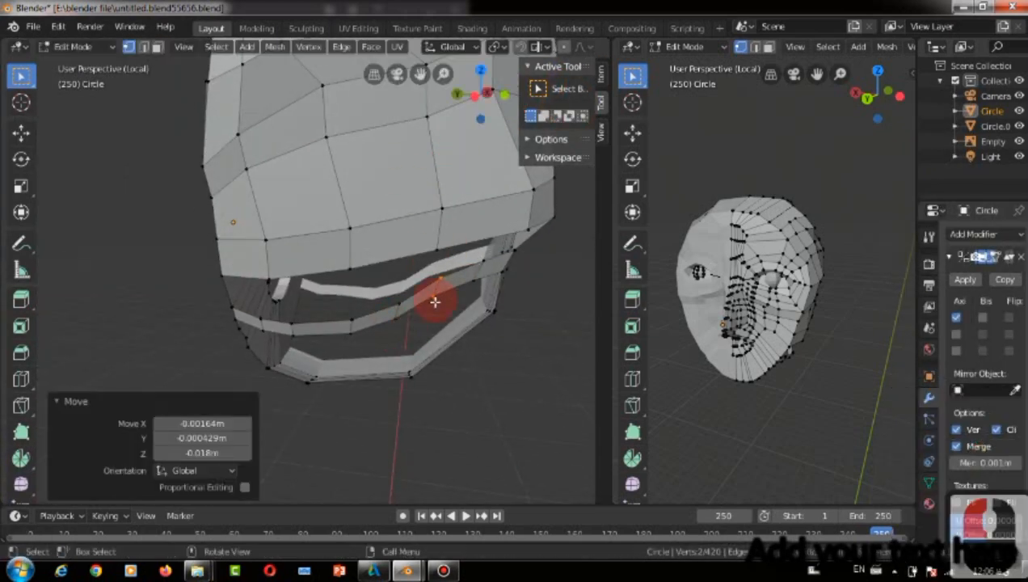
# Move the cross edge near the jaw strip's rear end farther back and down to round the curve.
pyautogui.moveTo(483, 287); pyautogui.dragTo(487, 295)
pyautogui.scroll(3, 484, 275)
pyautogui.moveTo(421, 74); pyautogui.dragTo(270, 83)
pyautogui.moveTo(466, 249); pyautogui.dragTo(481, 308)
pyautogui.moveTo(466, 255); pyautogui.dragTo(468, 348)
pyautogui.press('g')
pyautogui.click(440, 367)
# Fill the front of the opening between the cheek strip and the jaw strip with one five-vertex face.
pyautogui.moveTo(430, 372); pyautogui.dragTo(540, 46, button='middle')
pyautogui.moveTo(483, 95); pyautogui.dragTo(578, 97)
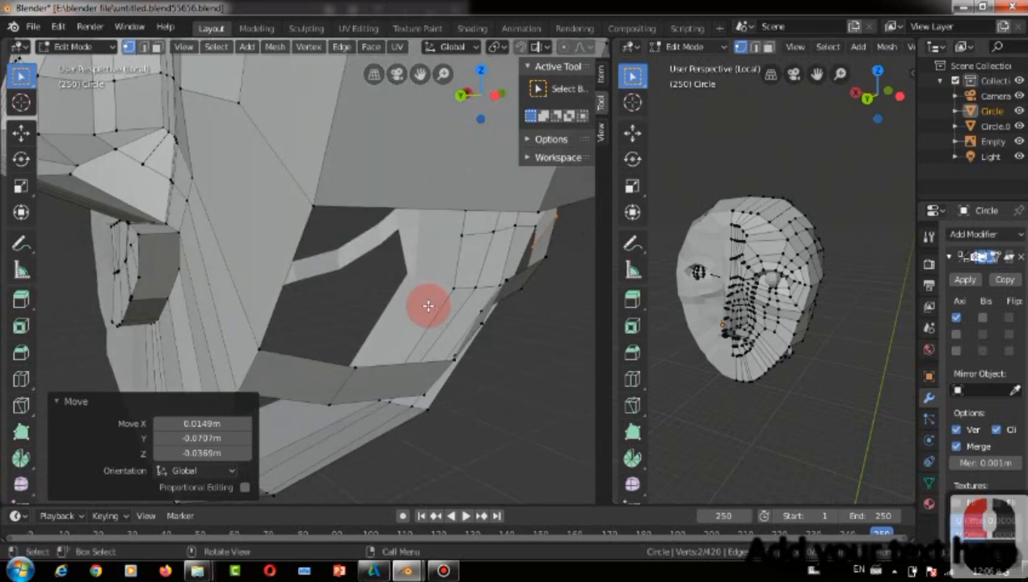
pyautogui.click(487, 97)
pyautogui.scroll(-4, 349, 197)
pyautogui.moveTo(481, 95); pyautogui.dragTo(541, 89)
pyautogui.scroll(3, 318, 170)
pyautogui.scroll(-2, 416, 156)
pyautogui.moveTo(481, 95); pyautogui.dragTo(468, 94)
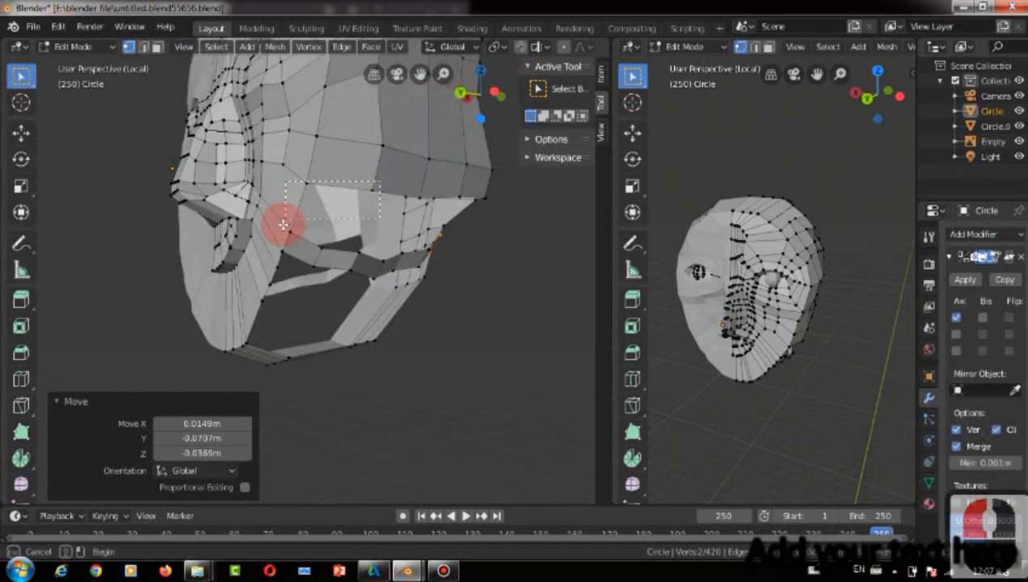
pyautogui.moveTo(288, 247); pyautogui.dragTo(287, 248)
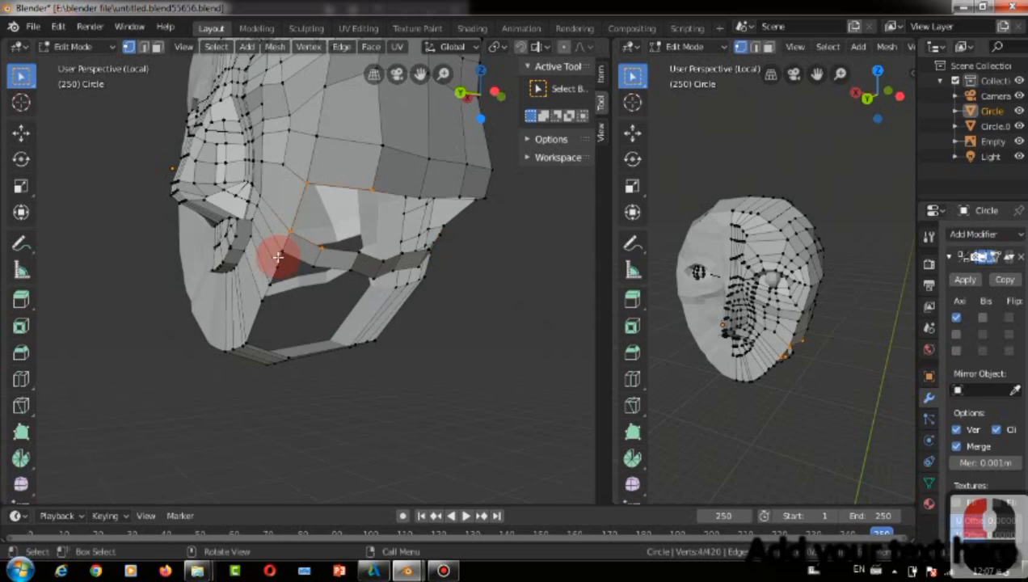
pyautogui.keyDown('shift'); pyautogui.click(358, 254); pyautogui.keyUp('shift')
pyautogui.press('f')
pyautogui.moveTo(481, 95); pyautogui.dragTo(464, 69)
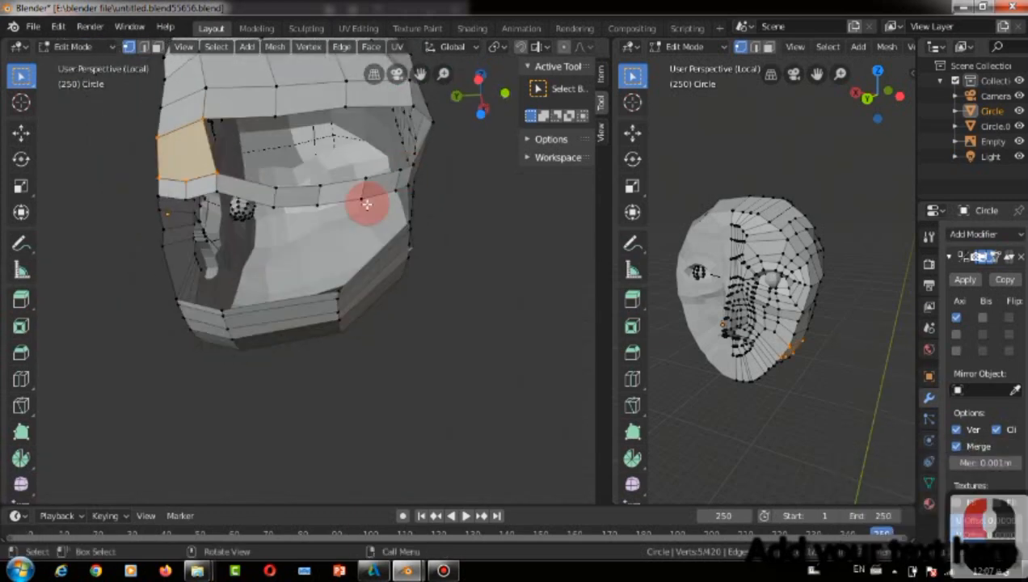
pyautogui.keyDown('shift'); pyautogui.click(185, 122); pyautogui.keyUp('shift')
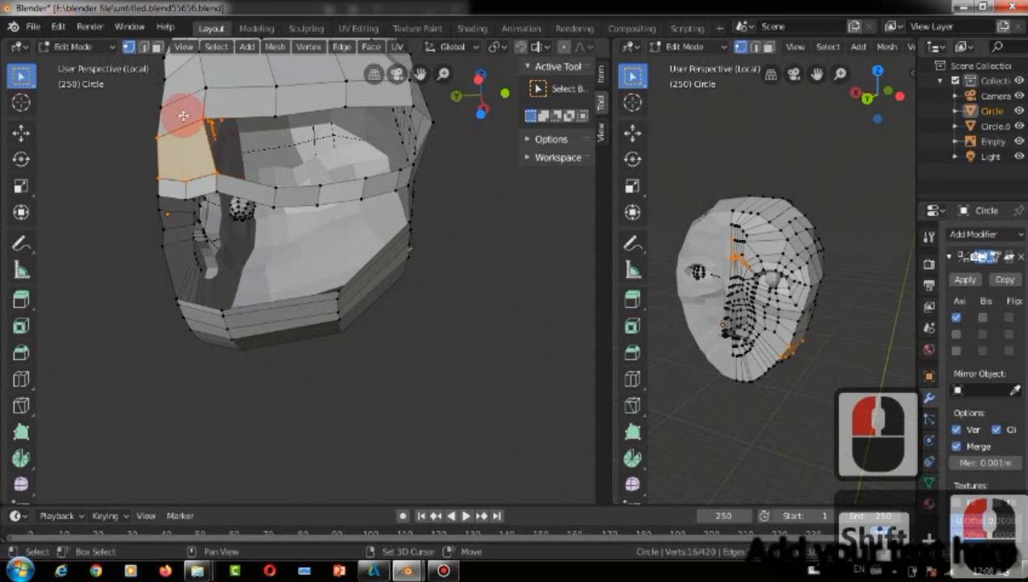
pyautogui.keyDown('shift'); pyautogui.click(186, 123); pyautogui.keyUp('shift')
pyautogui.keyDown('shift'); pyautogui.click(191, 120); pyautogui.keyUp('shift')
pyautogui.click(197, 115)
pyautogui.click(197, 115)
pyautogui.click(190, 111)
pyautogui.scroll(1, 160, 99)
pyautogui.click(153, 101)
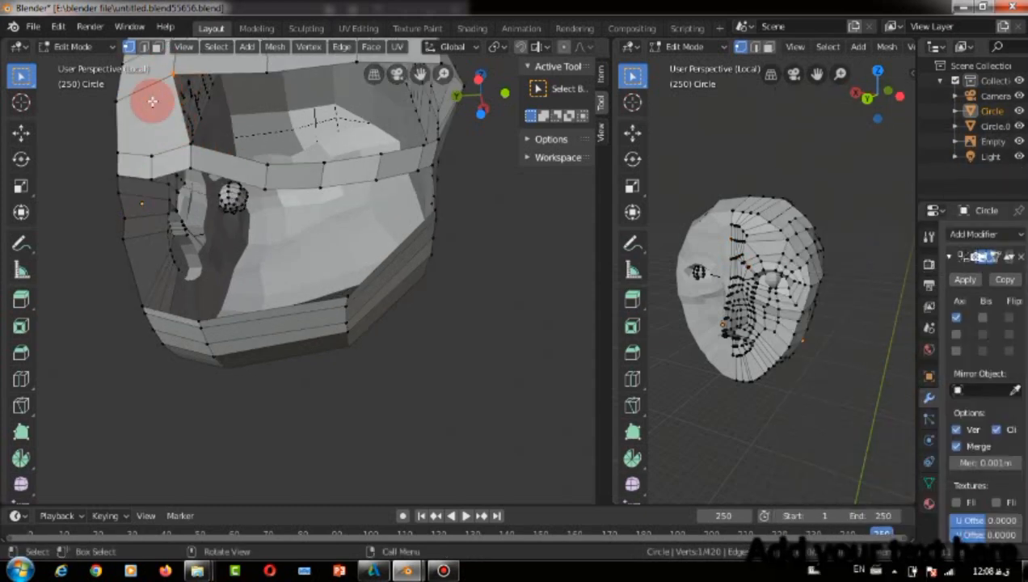
pyautogui.keyDown('shift'); pyautogui.click(185, 143); pyautogui.keyUp('shift')
pyautogui.keyDown('shift'); pyautogui.click(170, 136); pyautogui.keyUp('shift')
pyautogui.keyDown('shift'); pyautogui.click(156, 131); pyautogui.keyUp('shift')
pyautogui.keyDown('shift'); pyautogui.scroll(1, 156, 131); pyautogui.keyUp('shift')
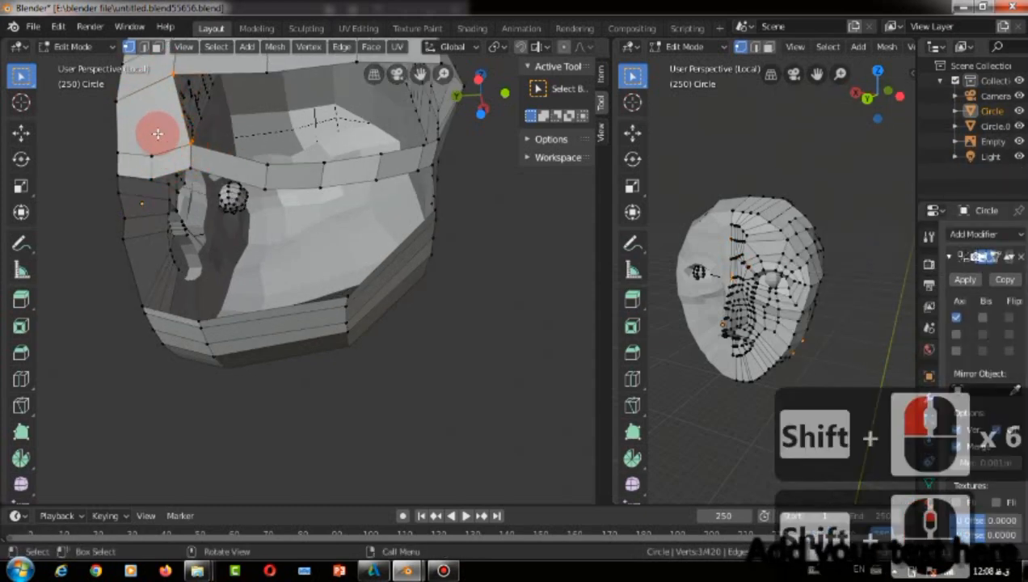
# Fill the second section of the opening between the cheek strip and the jaw strip with a four-vertex face.
pyautogui.scroll(2, 156, 131)
pyautogui.moveTo(420, 76); pyautogui.dragTo(444, 178)
pyautogui.click(107, 116)
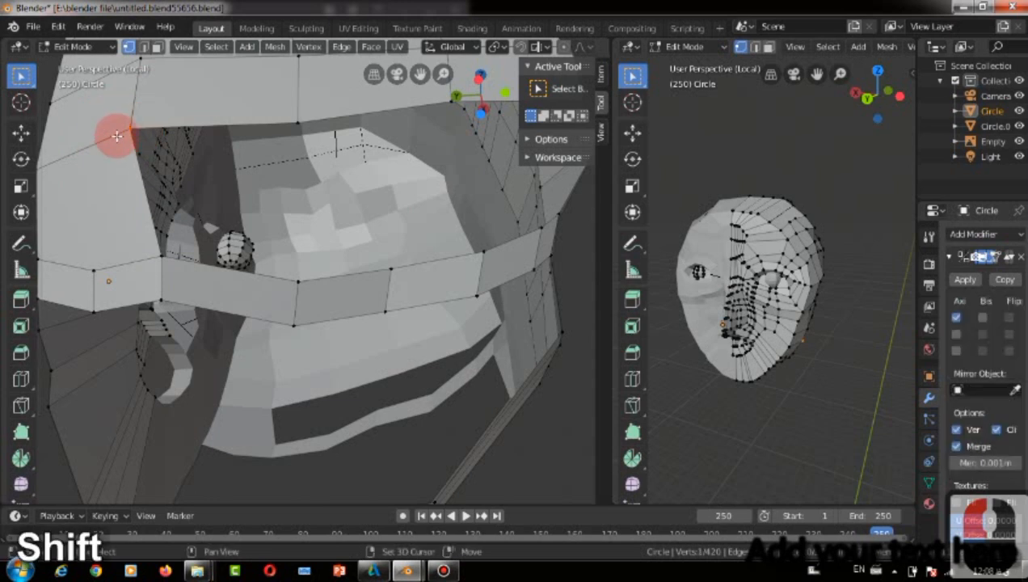
pyautogui.keyDown('shift'); pyautogui.click(246, 132); pyautogui.keyUp('shift')
pyautogui.keyDown('shift'); pyautogui.click(288, 257); pyautogui.keyUp('shift')
pyautogui.press('f')
pyautogui.click(2, 539)
pyautogui.click(3, 539)
pyautogui.click(63, 173)
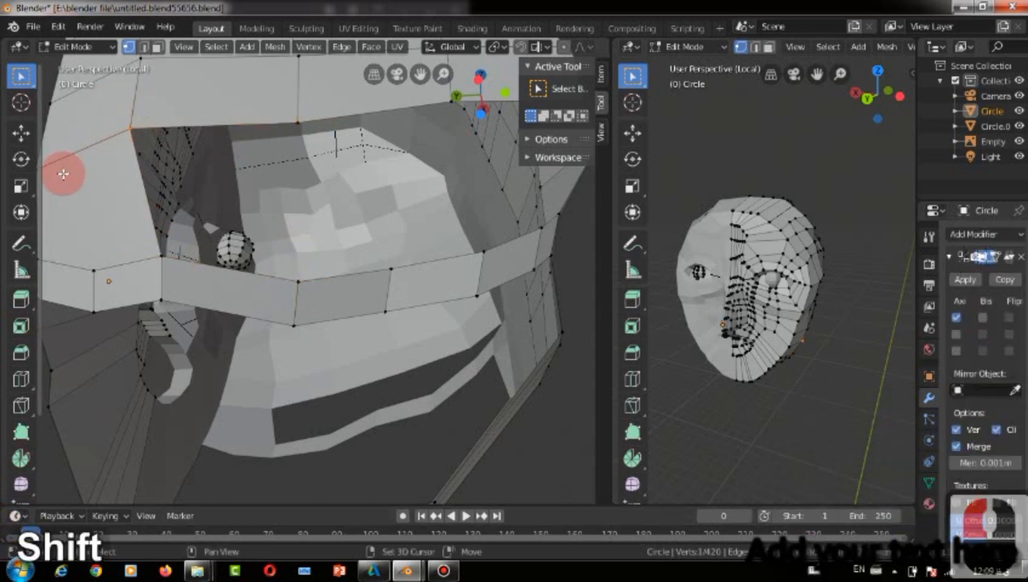
pyautogui.keyDown('shift'); pyautogui.click(298, 123); pyautogui.keyUp('shift')
pyautogui.keyDown('shift'); pyautogui.click(296, 285); pyautogui.keyUp('shift')
pyautogui.keyDown('shift'); pyautogui.click(163, 258); pyautogui.keyUp('shift')
pyautogui.press('f')
# Try to fill the third section of the opening between the cheek strip and the jaw strip.
pyautogui.scroll(-3, 280, 233)
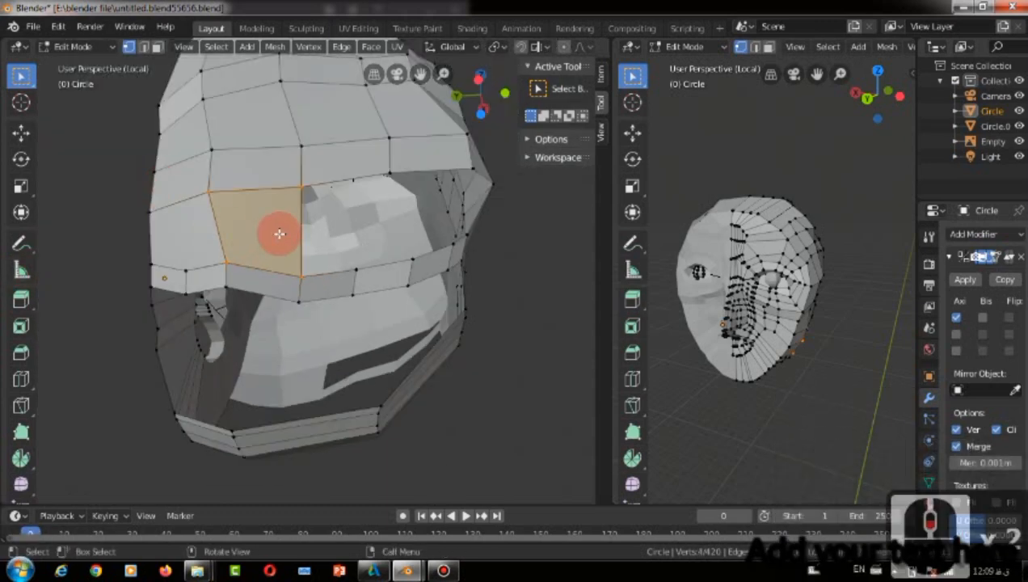
pyautogui.keyDown('shift'); pyautogui.click(356, 274); pyautogui.keyUp('shift')
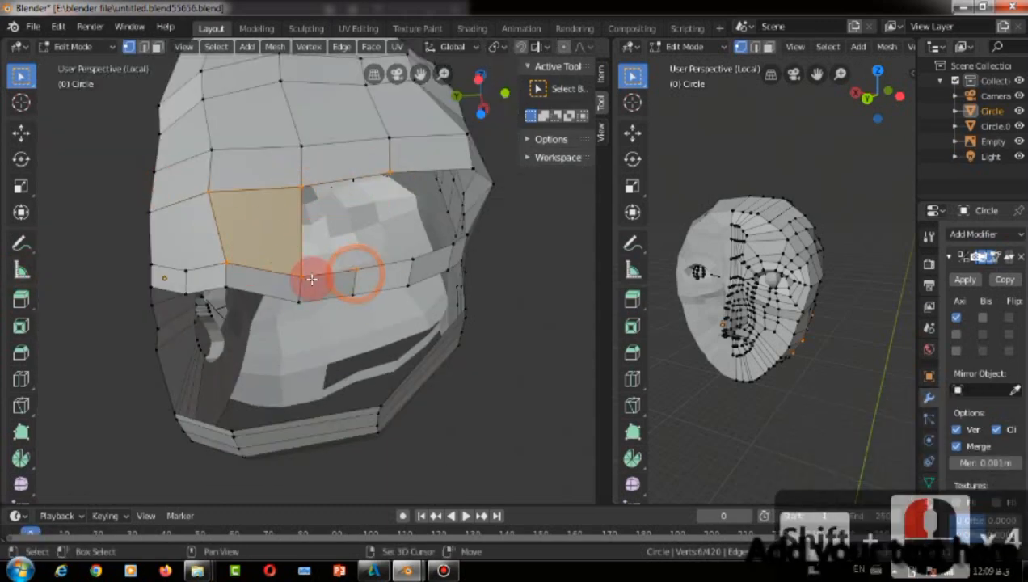
pyautogui.press('f')
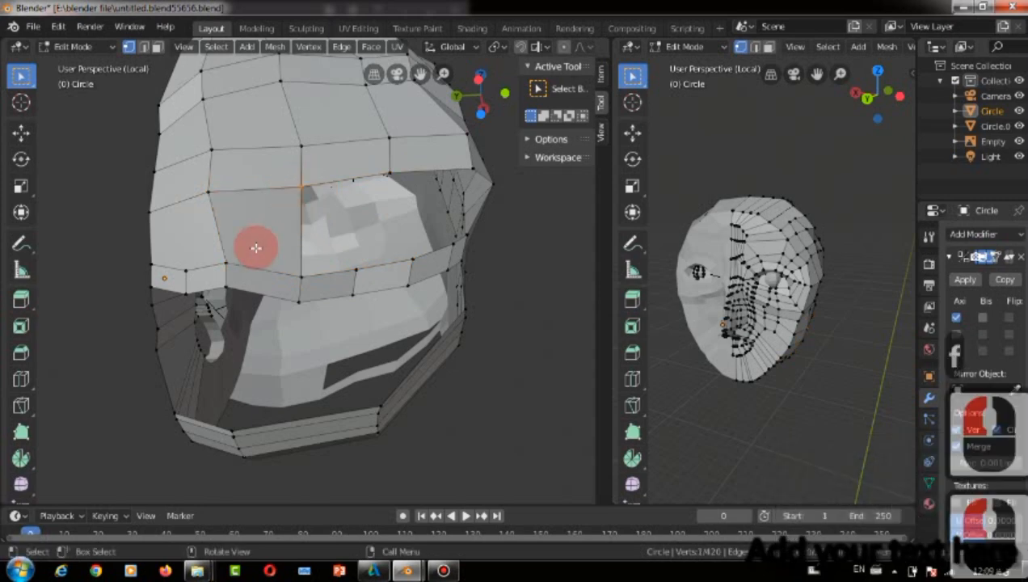
pyautogui.keyDown('shift'); pyautogui.click(389, 172); pyautogui.keyUp('shift')
pyautogui.keyDown('shift'); pyautogui.click(298, 277); pyautogui.keyUp('shift')
pyautogui.keyDown('shift'); pyautogui.click(353, 269); pyautogui.keyUp('shift')
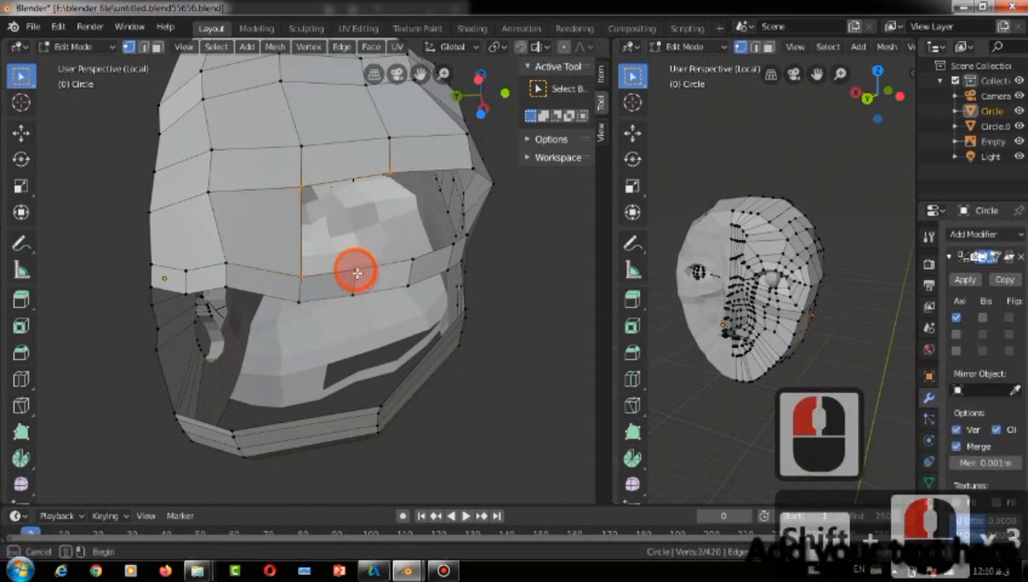
pyautogui.press('f')
# Select the four corners of the opening's third section behind the last filled face and fill them with a face.
pyautogui.moveTo(500, 193); pyautogui.dragTo(375, 190, button='middle')
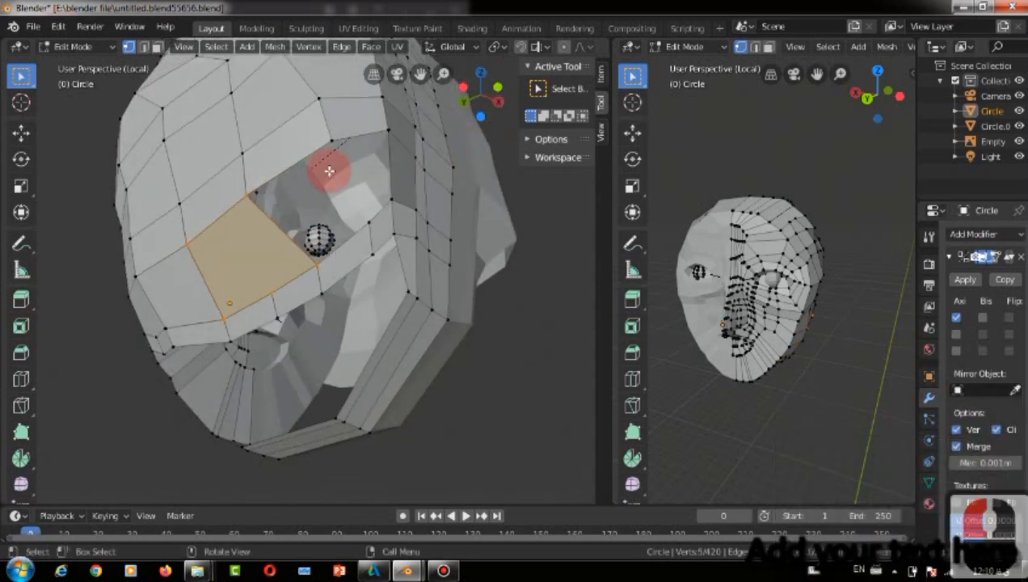
pyautogui.scroll(4, 236, 219)
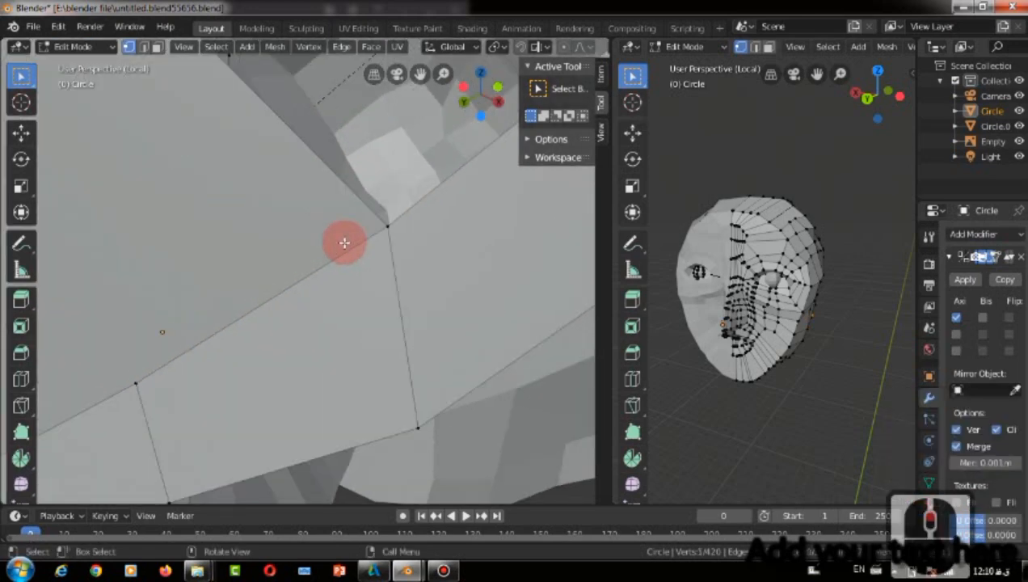
pyautogui.keyDown('shift'); pyautogui.moveTo(380, 220); pyautogui.dragTo(391, 236); pyautogui.keyUp('shift')
pyautogui.scroll(-4, 384, 222)
pyautogui.keyDown('shift'); pyautogui.click(381, 213); pyautogui.keyUp('shift')
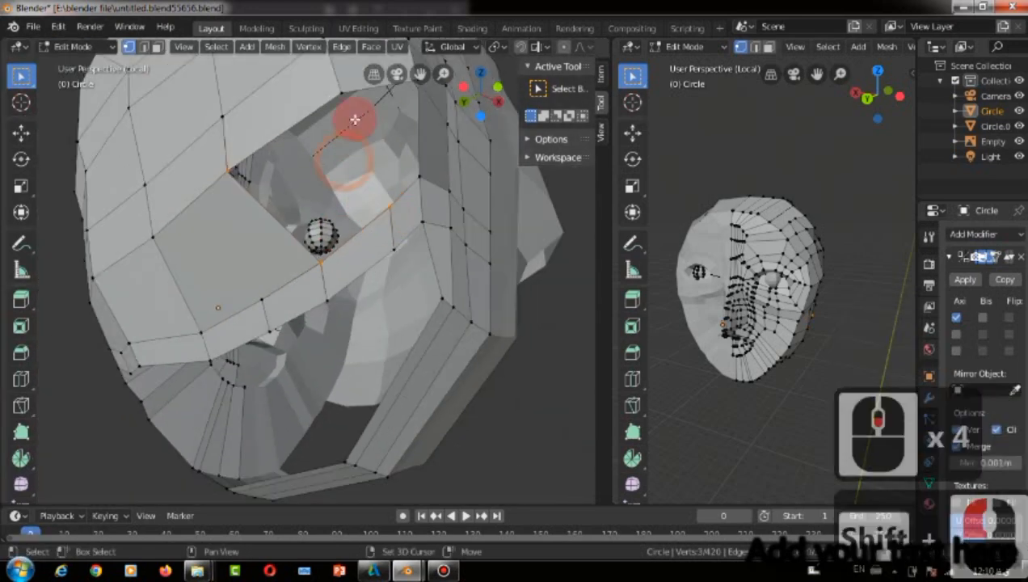
pyautogui.keyDown('shift'); pyautogui.click(229, 173); pyautogui.keyUp('shift')
pyautogui.press('g')
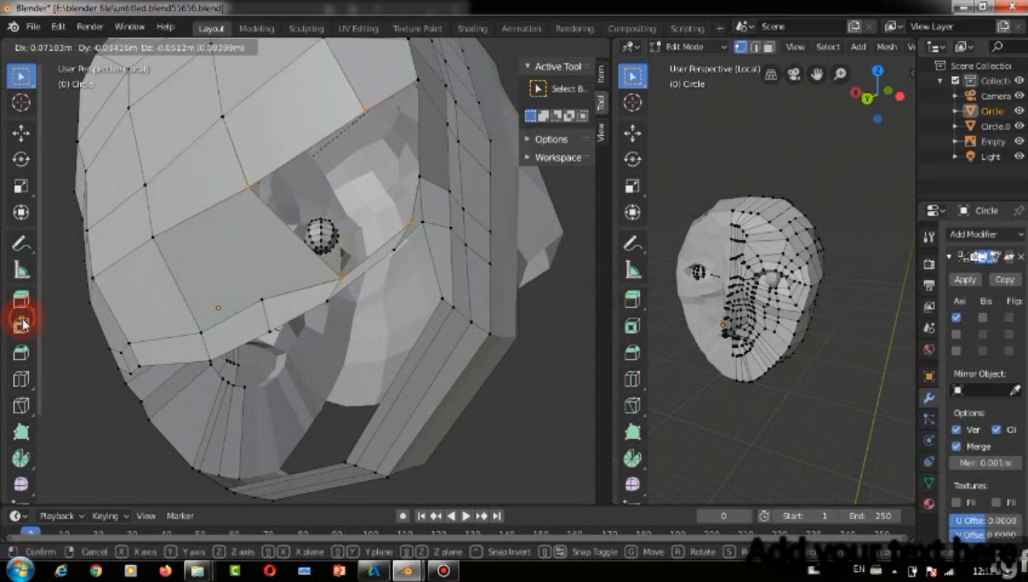
pyautogui.click(420, 75)
pyautogui.moveTo(421, 75); pyautogui.dragTo(331, 184)
pyautogui.moveTo(461, 86); pyautogui.dragTo(399, 296)
pyautogui.click(58, 28)
pyautogui.click(70, 45)
pyautogui.moveTo(423, 74); pyautogui.dragTo(354, 154)
pyautogui.press('f')
# Fill the remaining rear section between the cheek strip and the jaw strip with a face.
pyautogui.click(407, 109)
pyautogui.keyDown('shift'); pyautogui.click(395, 204); pyautogui.keyUp('shift')
pyautogui.keyDown('shift'); pyautogui.click(365, 236); pyautogui.keyUp('shift')
pyautogui.press('f')
# Reposition vertices around the newly filled side area to smooth its shape.
pyautogui.moveTo(481, 96); pyautogui.dragTo(519, 66)
pyautogui.click(327, 282)
pyautogui.press('g')
pyautogui.click(294, 294)
pyautogui.moveTo(461, 94); pyautogui.dragTo(591, 23)
pyautogui.scroll(2, 429, 335)
pyautogui.keyDown('shift'); pyautogui.click(426, 367); pyautogui.keyUp('shift')
pyautogui.press('g')
pyautogui.click(449, 379)
# Extrude the face's open rear edge beside the mouth corner backward to start a strip between the jaw strip and the chin strip.
pyautogui.scroll(-3, 348, 222)
pyautogui.moveTo(476, 94)
pyautogui.mouseDown()
pyautogui.moveTo(424, 188)
pyautogui.moveTo(456, 98)
pyautogui.mouseUp()
pyautogui.scroll(-2, 361, 241)
pyautogui.scroll(3, 361, 241)
pyautogui.keyDown('alt'); pyautogui.click(403, 252); pyautogui.keyUp('alt')
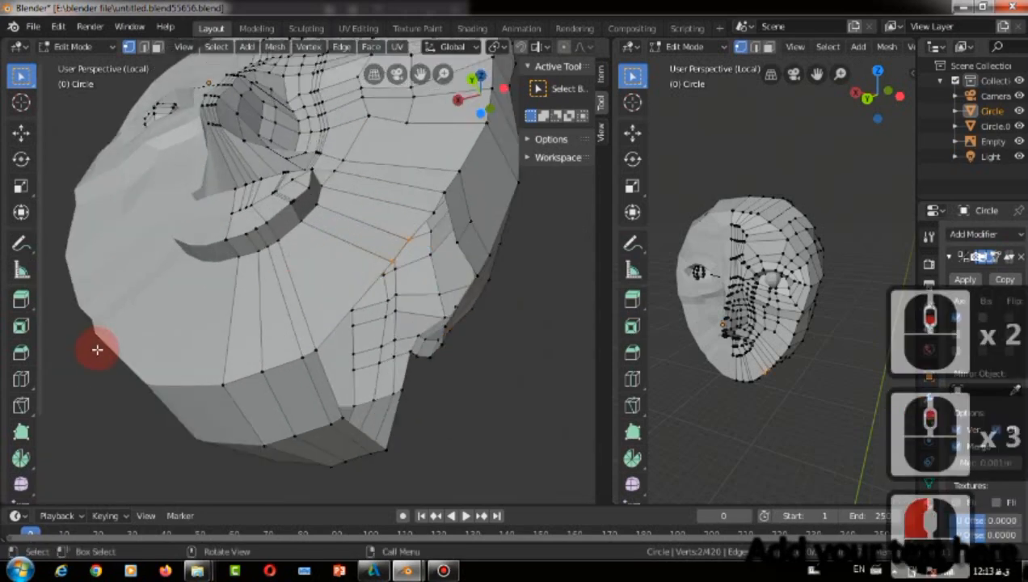
pyautogui.click(130, 415)
pyautogui.press('e')
pyautogui.click(119, 138)
# Reposition the new strip's end edge and extrude it one more segment toward the back of the head.
pyautogui.moveTo(481, 95); pyautogui.dragTo(404, 69)
pyautogui.press('g')
pyautogui.click(246, 206)
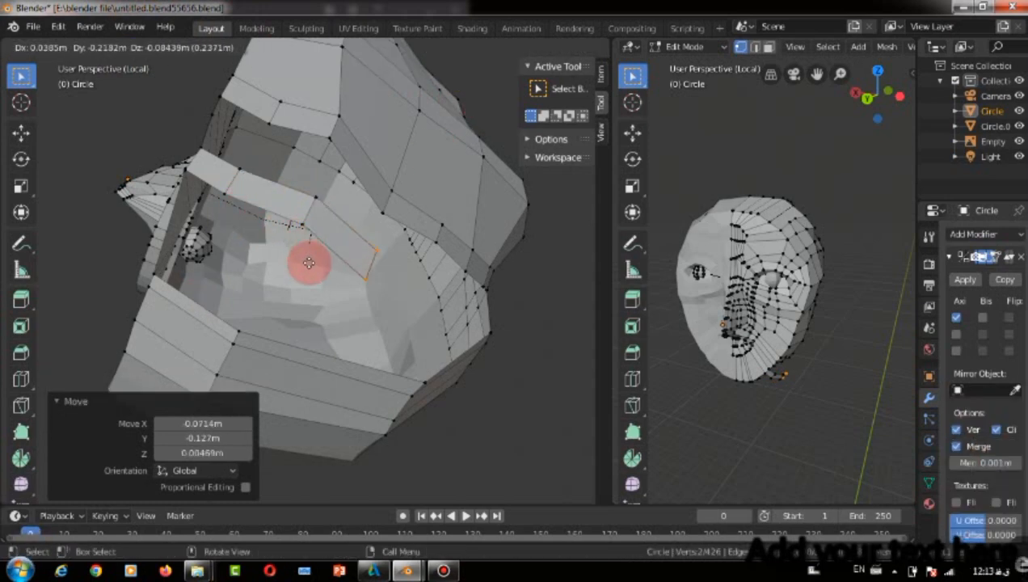
pyautogui.press('e')
pyautogui.click(359, 337)
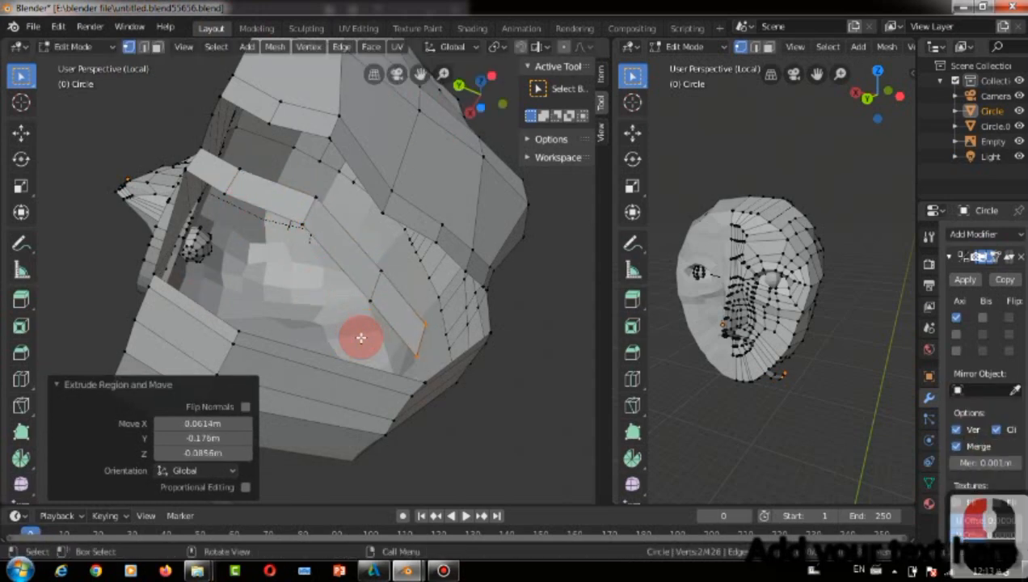
# Raise the new strip's rear end edge.
pyautogui.scroll(5, 735, 360)
pyautogui.moveTo(884, 88); pyautogui.dragTo(886, 50)
pyautogui.moveTo(817, 74); pyautogui.dragTo(819, 16)
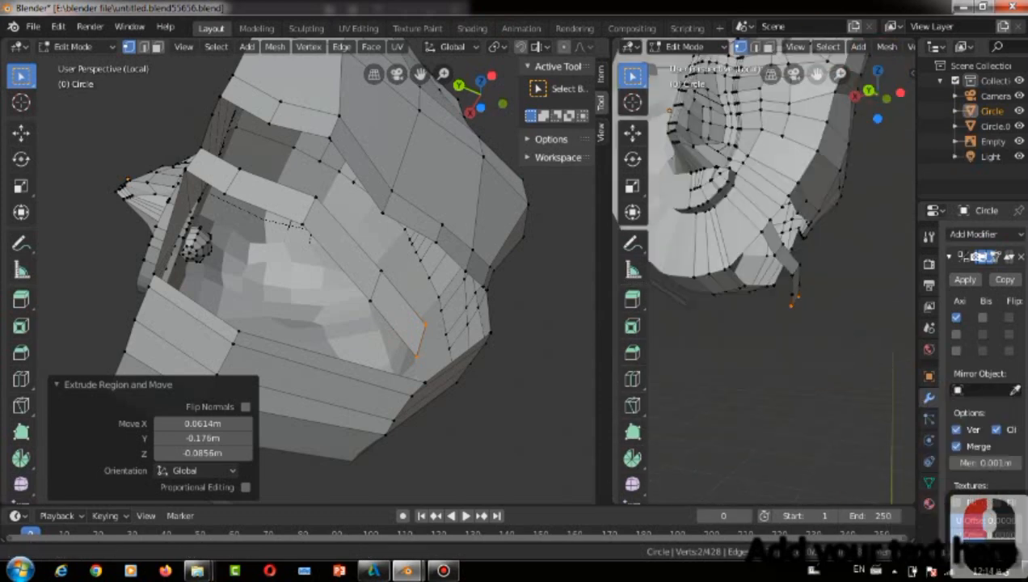
pyautogui.click(767, 353)
# Raise the cross edge in the middle of the new strip to bring it in line with the jaw.
pyautogui.scroll(3, 768, 347)
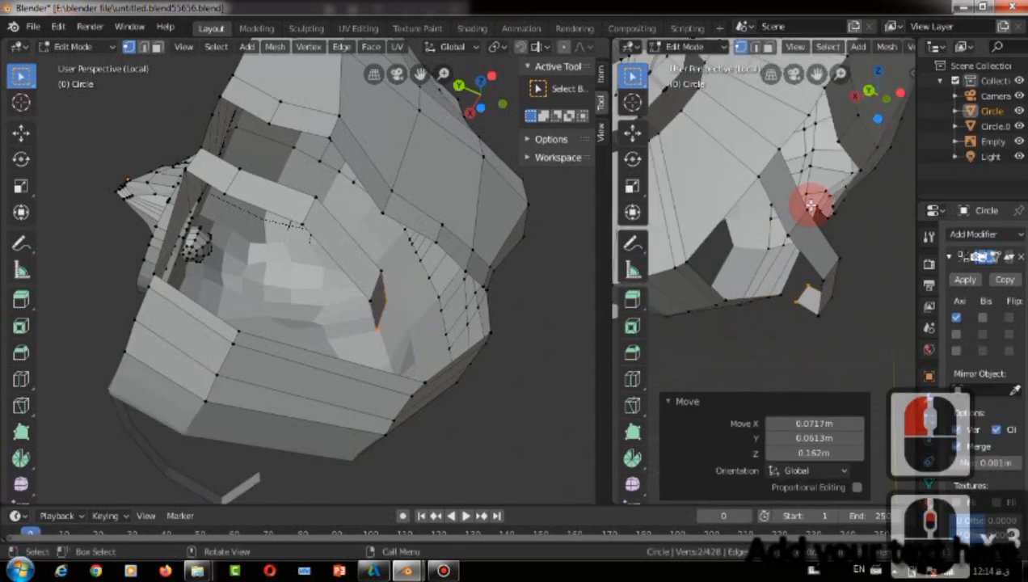
pyautogui.moveTo(886, 99); pyautogui.dragTo(902, 105)
pyautogui.keyDown('alt'); pyautogui.click(701, 251); pyautogui.keyUp('alt')
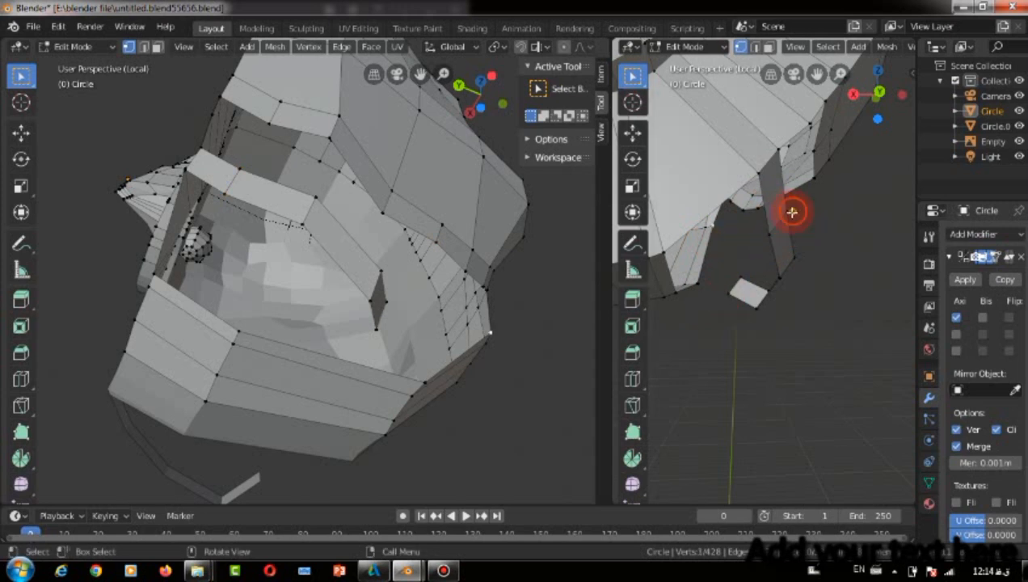
pyautogui.click(728, 254)
pyautogui.keyDown('alt'); pyautogui.click(789, 266); pyautogui.keyUp('alt')
pyautogui.press('g')
pyautogui.click(720, 233)
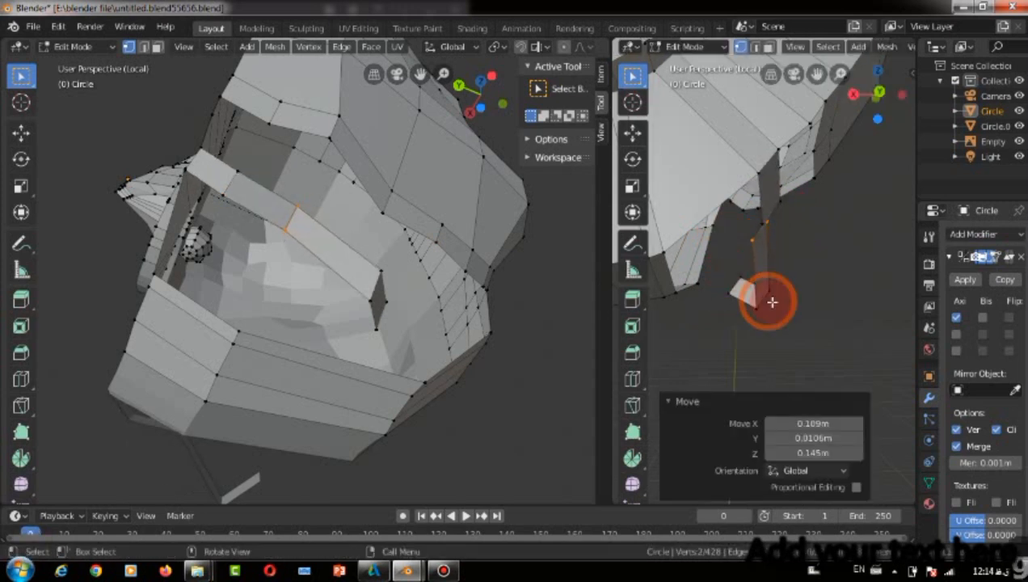
# Raise the new strip's next cross edge and its rear end edge to follow the moved middle section.
pyautogui.keyDown('alt'); pyautogui.click(753, 296); pyautogui.keyUp('alt')
pyautogui.press('g')
pyautogui.click(679, 313)
pyautogui.keyDown('alt'); pyautogui.click(709, 300); pyautogui.keyUp('alt')
pyautogui.press('g')
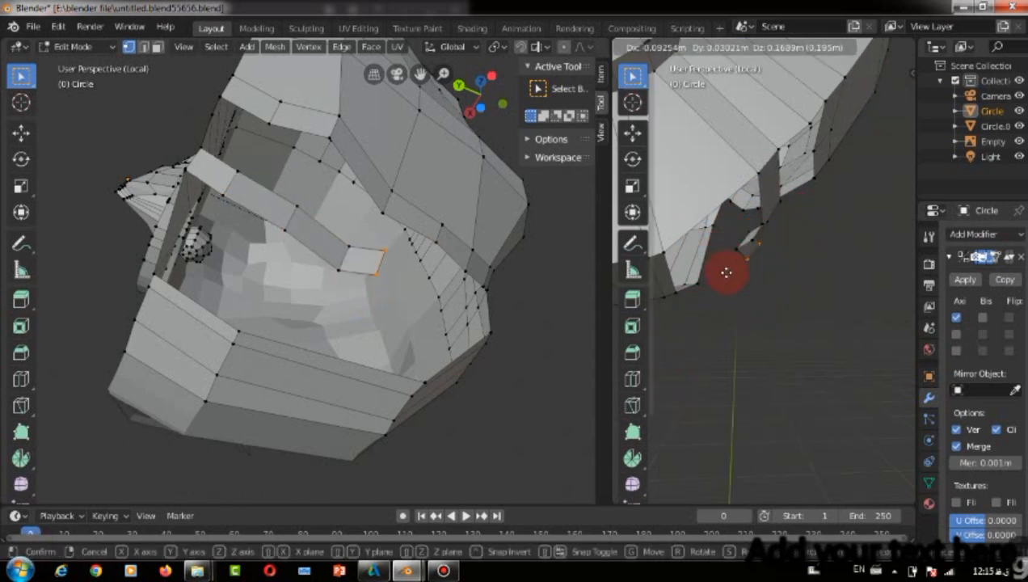
pyautogui.click(700, 253)
# Move the new strip's rear end edge farther back and down.
pyautogui.moveTo(316, 277); pyautogui.dragTo(337, 330)
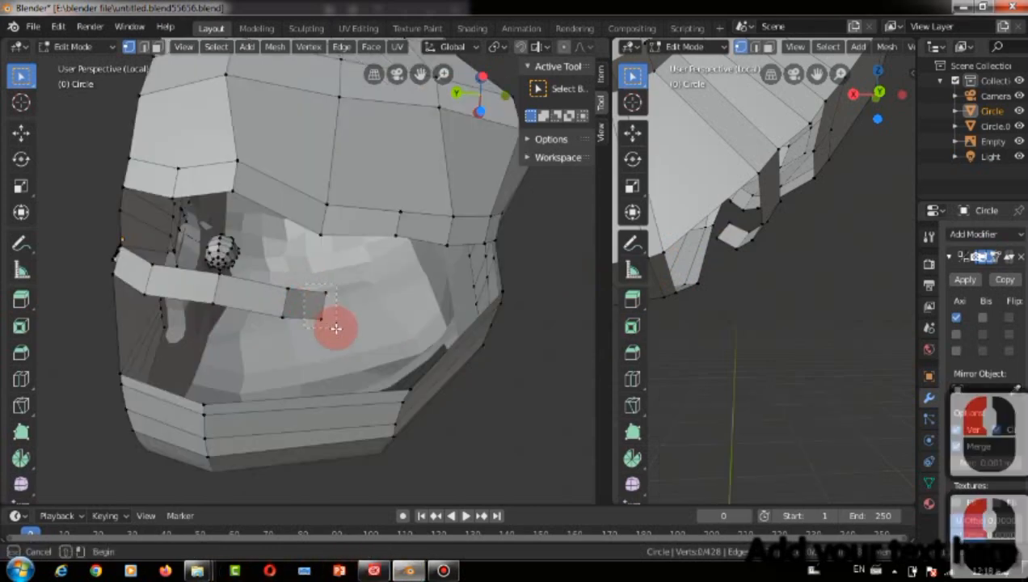
pyautogui.press('g')
pyautogui.click(355, 332)
pyautogui.moveTo(356, 332); pyautogui.dragTo(407, 389, button='middle')
pyautogui.press('g')
pyautogui.click(459, 430)
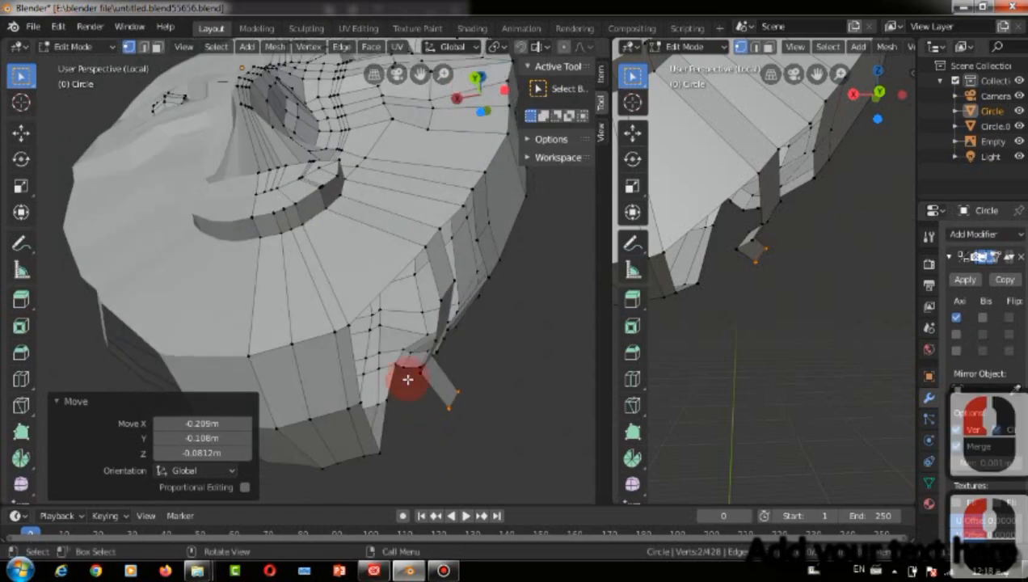
# Move a cross edge in the middle of the new strip to smooth its bend.
pyautogui.scroll(3, 408, 392)
pyautogui.click(495, 477)
pyautogui.moveTo(482, 93); pyautogui.dragTo(475, 85)
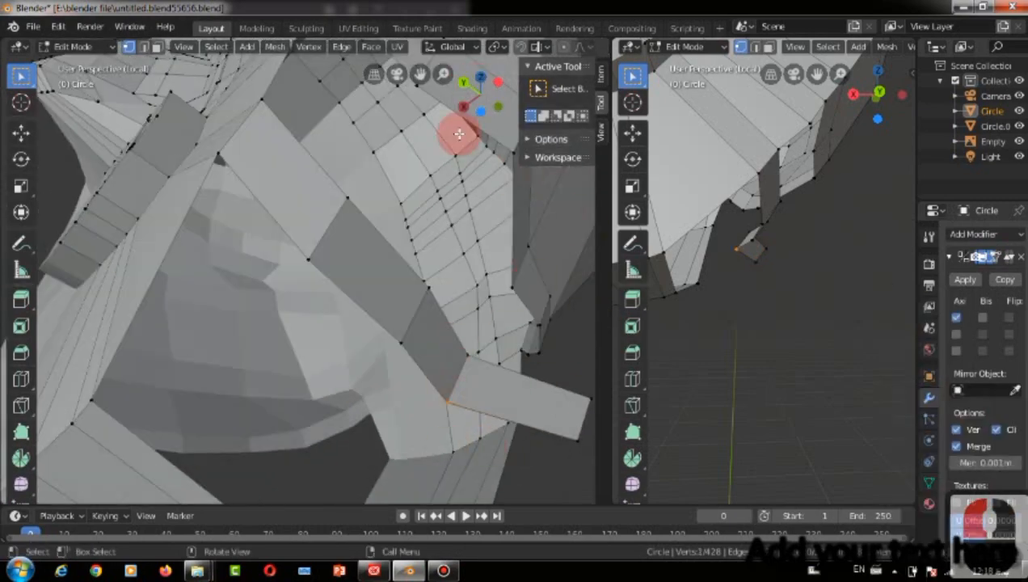
pyautogui.moveTo(519, 176); pyautogui.dragTo(530, 182)
pyautogui.moveTo(352, 295); pyautogui.dragTo(374, 362)
pyautogui.press('g')
pyautogui.click(477, 361)
# Reposition the cross edge just before the new strip's rear end to even out the strip's curve.
pyautogui.moveTo(485, 95); pyautogui.dragTo(473, 94)
pyautogui.scroll(2, 447, 392)
pyautogui.scroll(-4, 452, 389)
pyautogui.moveTo(489, 382); pyautogui.dragTo(467, 403)
pyautogui.press('g')
pyautogui.click(535, 395)
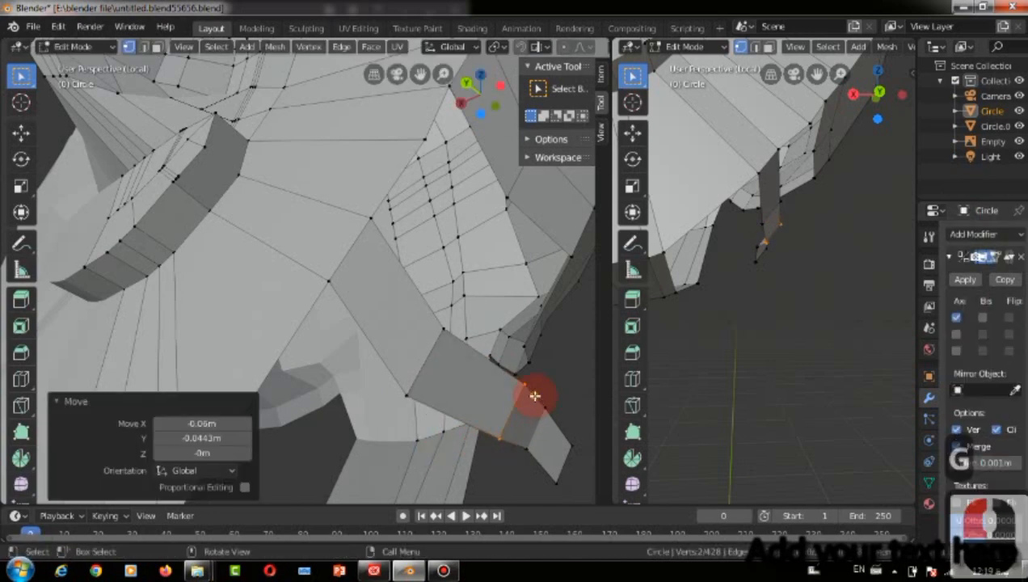
pyautogui.moveTo(539, 435); pyautogui.dragTo(546, 454)
pyautogui.press('g')
pyautogui.click(540, 457)
pyautogui.moveTo(466, 83); pyautogui.dragTo(404, 73)
pyautogui.scroll(-7, 590, 348)
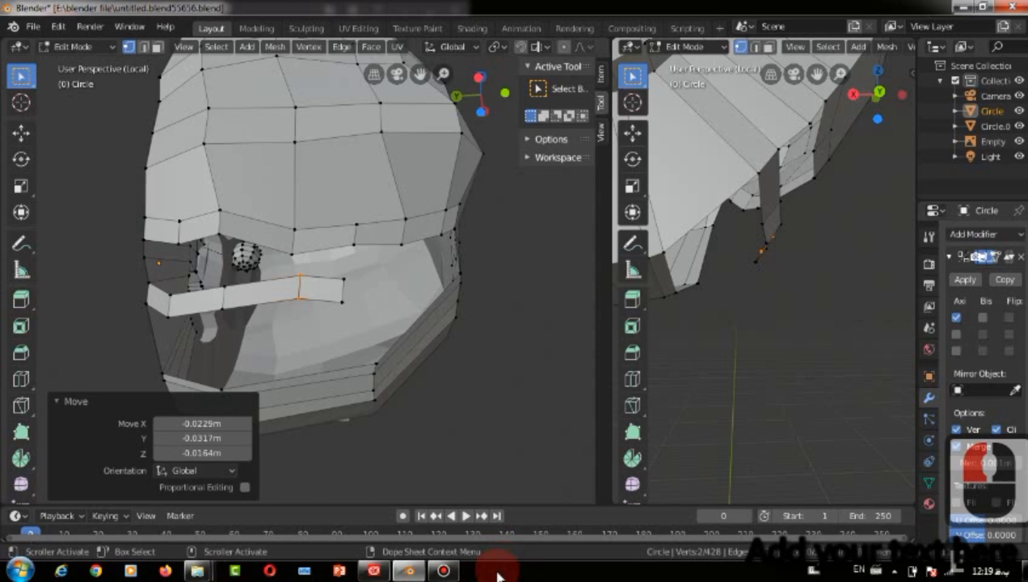
# Extrude the strip's rear end edge two more segments backward until it reaches the vertical strips at the back.
pyautogui.click(341, 287)
pyautogui.moveTo(483, 91); pyautogui.dragTo(458, 89)
pyautogui.click(389, 336)
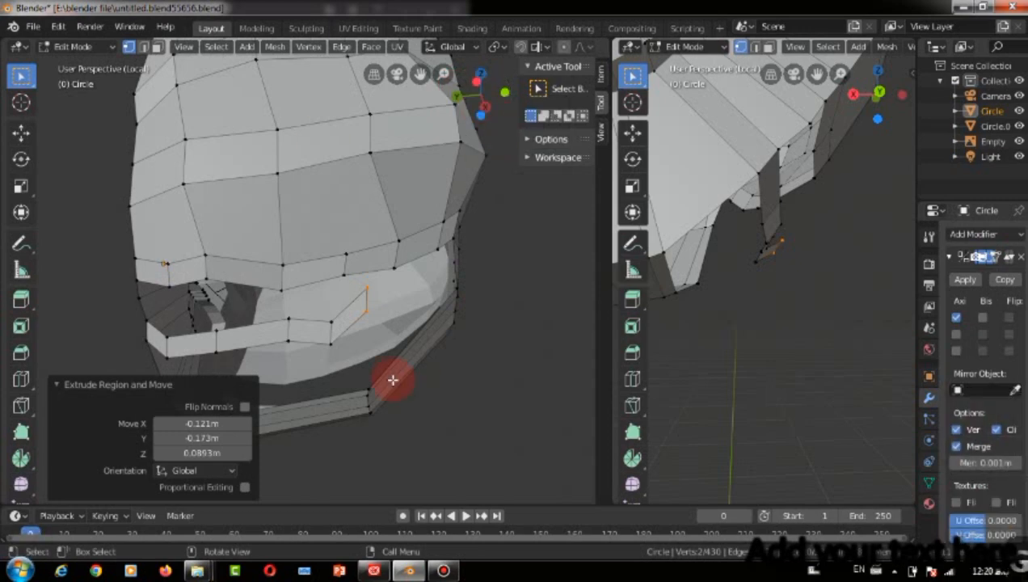
pyautogui.press('g')
pyautogui.click(413, 349)
pyautogui.press('e')
pyautogui.click(460, 323)
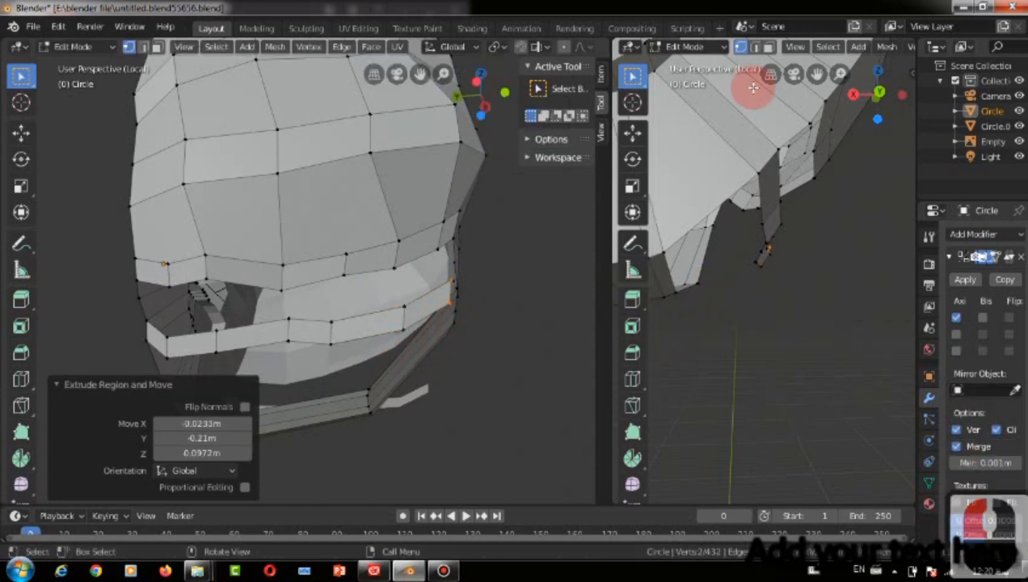
# Adjust the position of the strip's new rear end edge beside the back of the head.
pyautogui.moveTo(794, 141); pyautogui.dragTo(664, 361, button='middle')
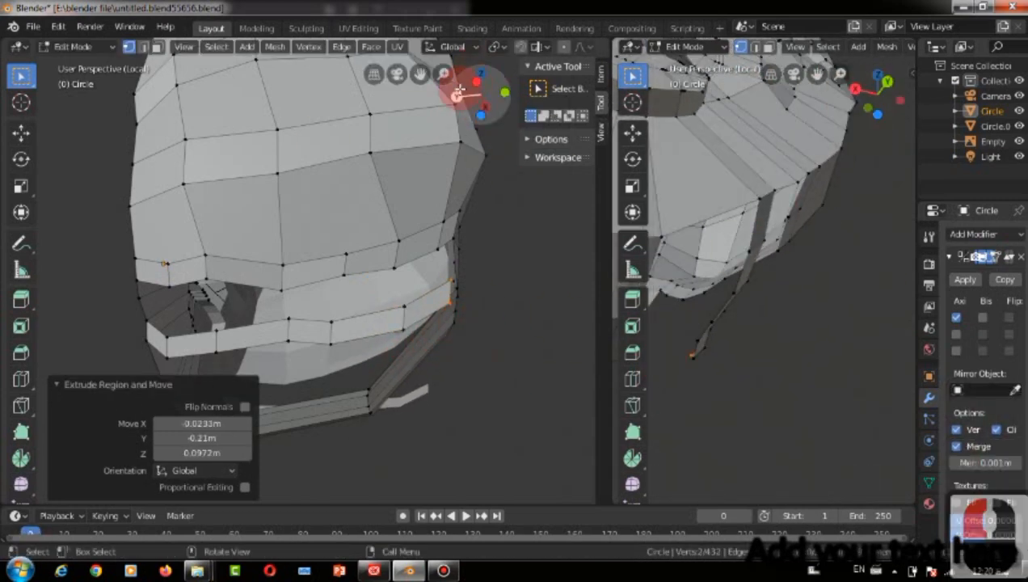
pyautogui.moveTo(467, 84); pyautogui.dragTo(391, 199)
pyautogui.press('g')
pyautogui.click(496, 191)
# Shift two cross edges along the middle of the strip to straighten its course.
pyautogui.moveTo(203, 248); pyautogui.dragTo(227, 278)
pyautogui.press('g')
pyautogui.click(267, 319)
pyautogui.scroll(1, 218, 317)
pyautogui.moveTo(160, 298); pyautogui.dragTo(182, 347)
pyautogui.press('g')
pyautogui.click(202, 388)
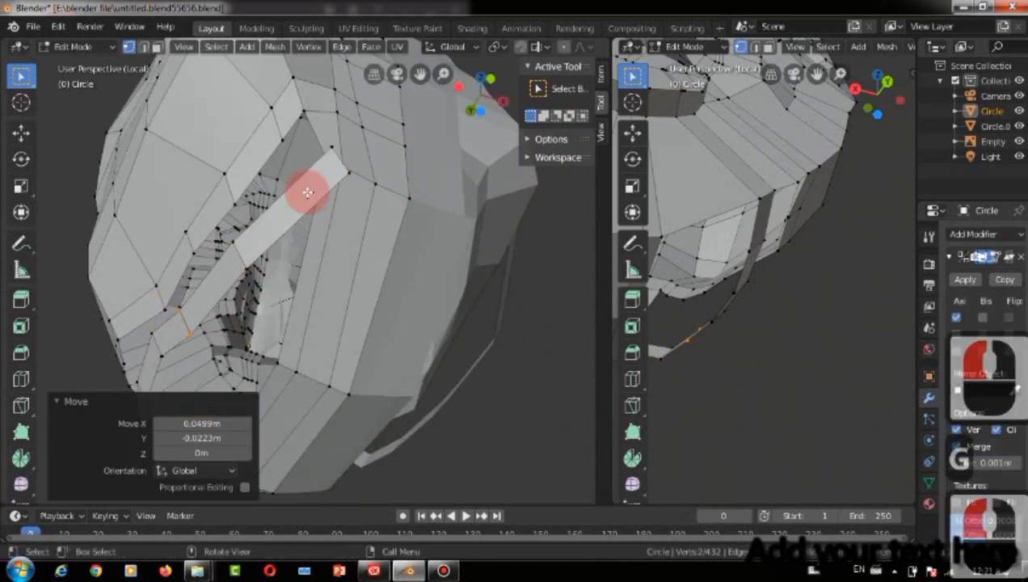
# Add two horizontal loop cuts across the vertical strips at the back of the head.
pyautogui.click(465, 109)
pyautogui.moveTo(459, 95); pyautogui.dragTo(226, 75)
pyautogui.moveTo(433, 375); pyautogui.dragTo(465, 419)
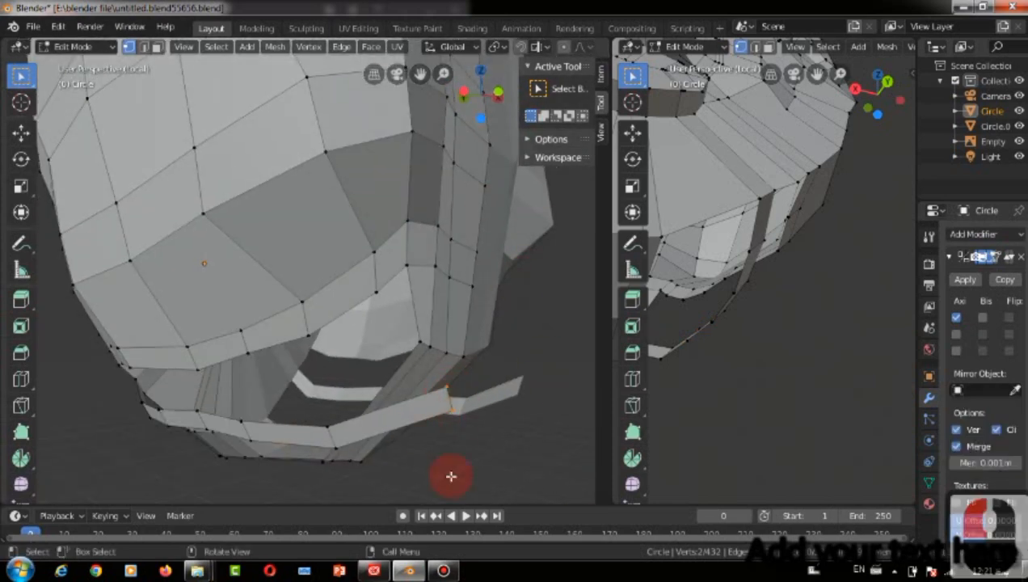
pyautogui.hotkey('ctrl', 'r')
pyautogui.click(413, 317)
pyautogui.hotkey('ctrl', 'r')
pyautogui.moveTo(415, 311); pyautogui.dragTo(518, 361)
pyautogui.click(504, 381)
# Try to merge the upper vertex of the strip's rear end with a back-strip vertex at center, and move the result.
pyautogui.moveTo(467, 91); pyautogui.dragTo(403, 369)
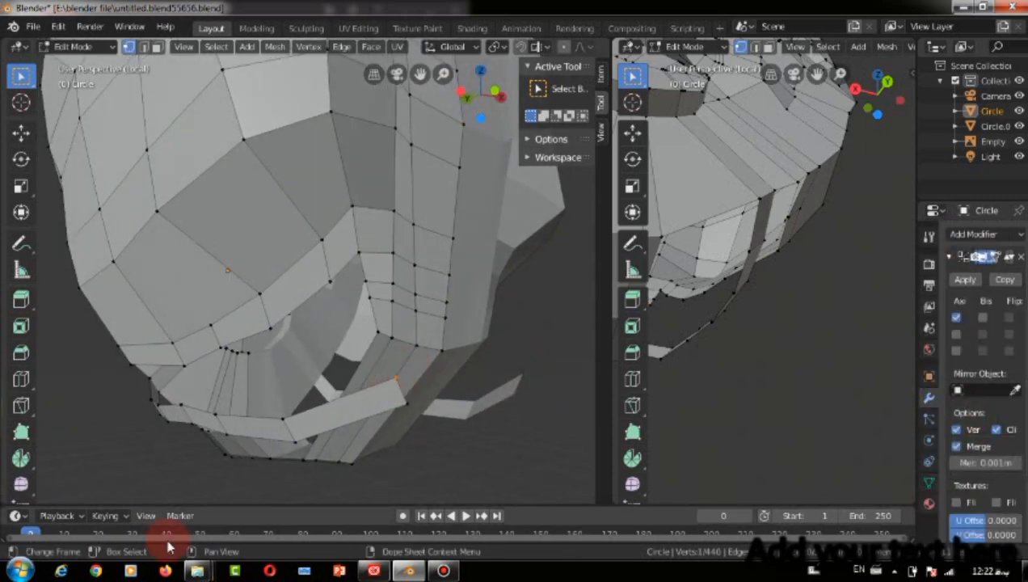
pyautogui.keyDown('shift'); pyautogui.click(360, 256); pyautogui.keyUp('shift')
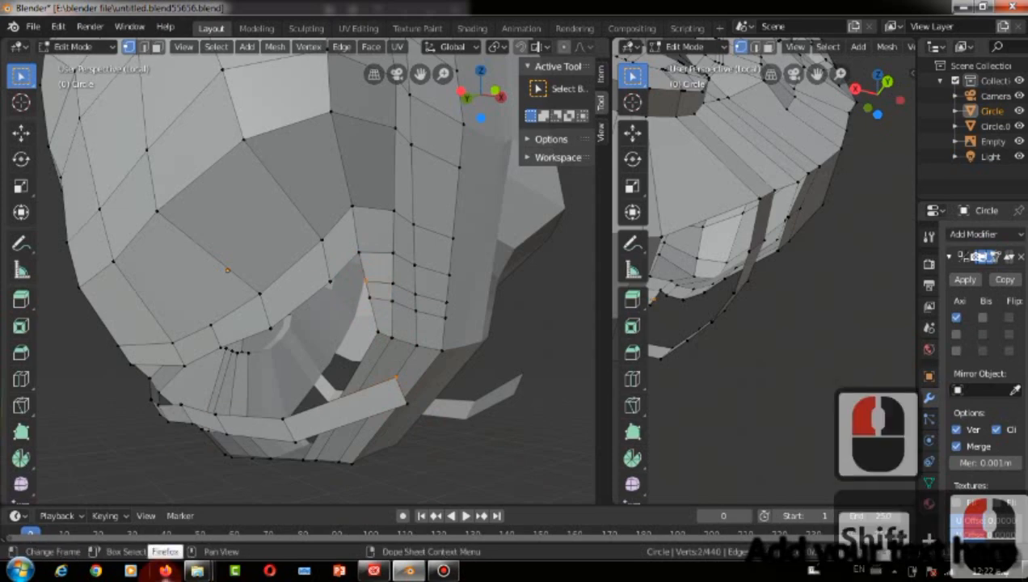
pyautogui.hotkey('alt', 'm')
pyautogui.click(269, 349)
pyautogui.moveTo(456, 94); pyautogui.dragTo(477, 80)
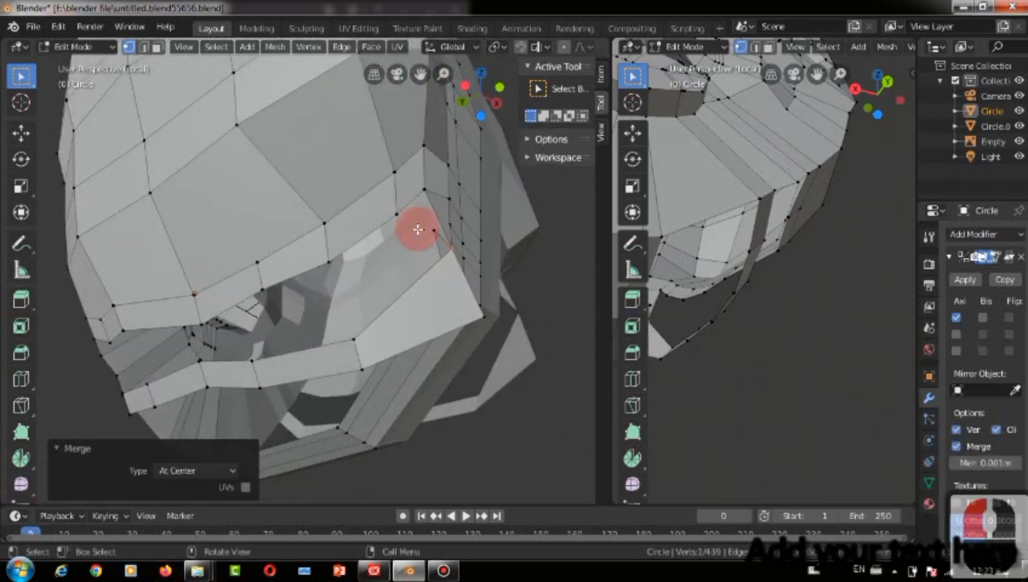
pyautogui.press('g')
pyautogui.click(354, 191)
# Undo the last vertex move and the merge at center.
pyautogui.click(84, 29)
pyautogui.click(60, 46)
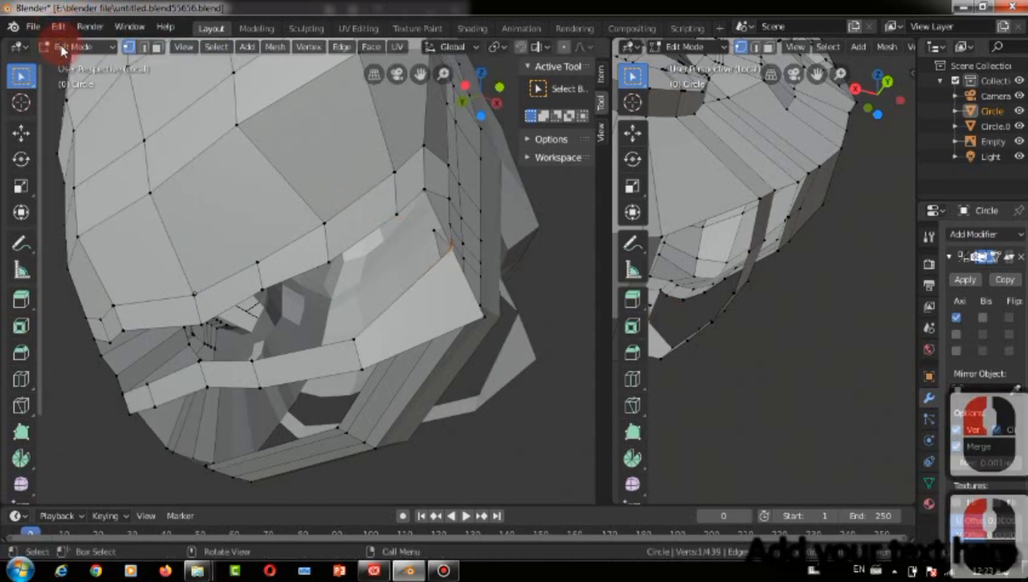
pyautogui.click(59, 29)
pyautogui.click(60, 46)
pyautogui.press('g')
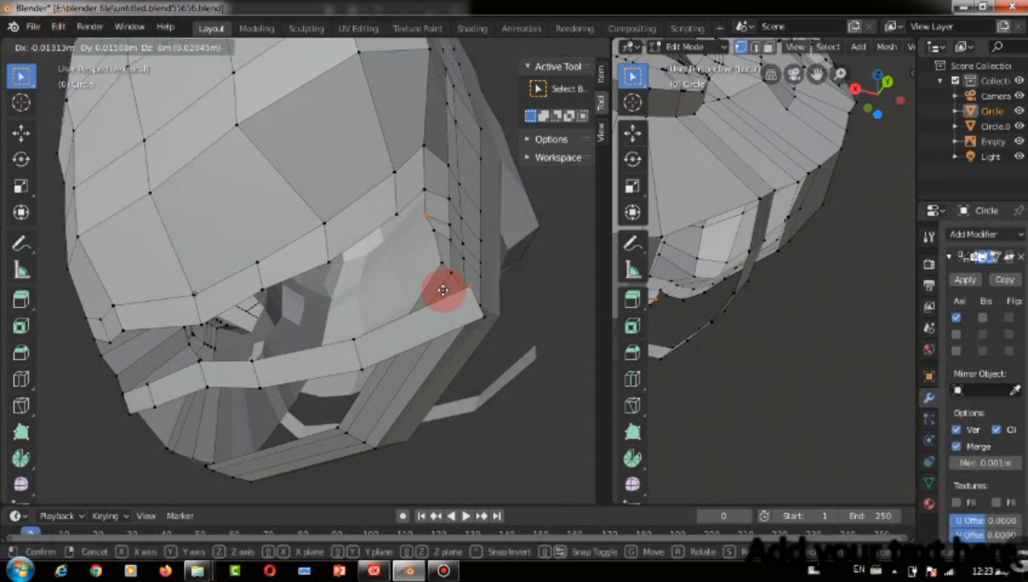
pyautogui.click(443, 290)
# Move the two vertices of the strip's rear end individually up beside the new loop-cut vertices at the back.
pyautogui.click(463, 294)
pyautogui.press('g')
pyautogui.click(405, 230)
pyautogui.click(469, 323)
pyautogui.press('g')
pyautogui.click(412, 249)
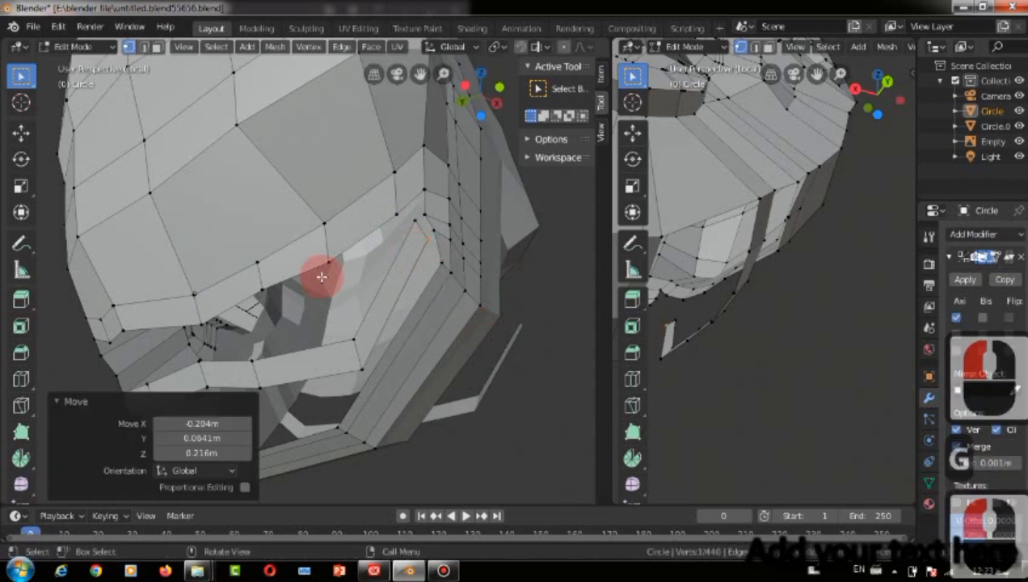
# Merge the two vertices at the strip's rear end with the adjacent loop-cut vertices at the back of the head.
pyautogui.hotkey('alt', 'm')
pyautogui.click(322, 275)
pyautogui.keyDown('shift'); pyautogui.click(434, 232); pyautogui.keyUp('shift')
pyautogui.hotkey('alt', 'm')
pyautogui.click(411, 264)
pyautogui.click(415, 220)
pyautogui.keyDown('shift'); pyautogui.click(425, 214); pyautogui.keyUp('shift')
pyautogui.hotkey('alt', 'm')
pyautogui.click(407, 260)
# Move the cross edges along the middle of the side strip upward, closer to the strip above.
pyautogui.moveTo(461, 90)
pyautogui.mouseDown()
pyautogui.moveTo(468, 58)
pyautogui.moveTo(462, 79)
pyautogui.moveTo(493, 79)
pyautogui.moveTo(476, 109)
pyautogui.moveTo(296, 193)
pyautogui.moveTo(484, 121)
pyautogui.moveTo(453, 89)
pyautogui.mouseUp()
pyautogui.click(382, 304)
pyautogui.press('g')
pyautogui.click(361, 307)
pyautogui.keyDown('alt'); pyautogui.click(282, 343); pyautogui.keyUp('alt')
pyautogui.press('g')
pyautogui.click(289, 306)
pyautogui.keyDown('alt'); pyautogui.click(361, 379); pyautogui.keyUp('alt')
pyautogui.press('g')
pyautogui.click(357, 340)
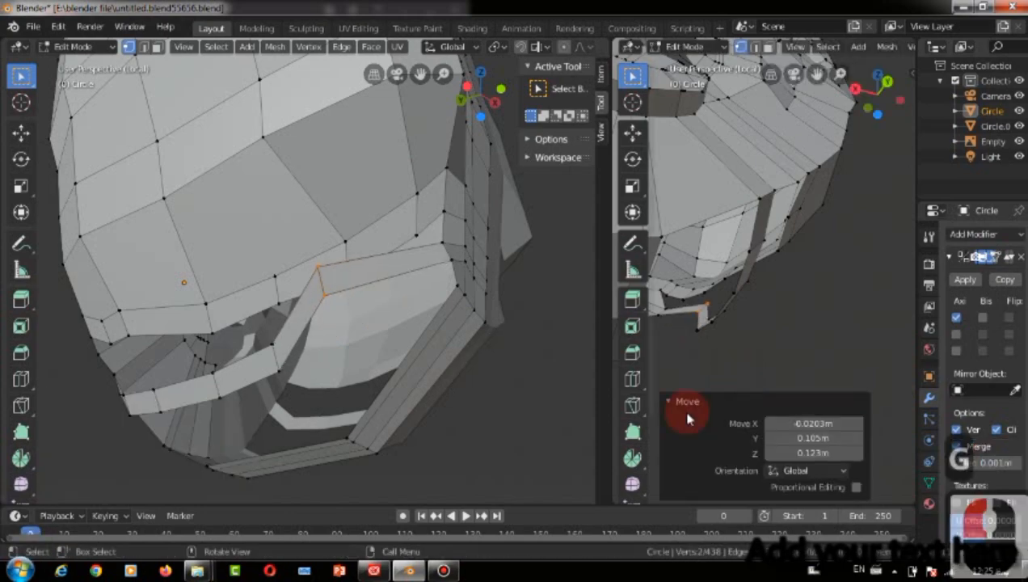
# Undo the last change and shift the cross edge near the side strip's rear end.
pyautogui.moveTo(856, 116); pyautogui.dragTo(872, 79)
pyautogui.click(59, 26)
pyautogui.click(71, 45)
pyautogui.moveTo(490, 97); pyautogui.dragTo(372, 206)
pyautogui.keyDown('alt'); pyautogui.click(459, 395); pyautogui.keyUp('alt')
pyautogui.press('g')
pyautogui.click(439, 432)
# Fill the front end of the opening between the upper and lower side strips with a face from its bordering vertices.
pyautogui.moveTo(420, 73); pyautogui.dragTo(301, 236)
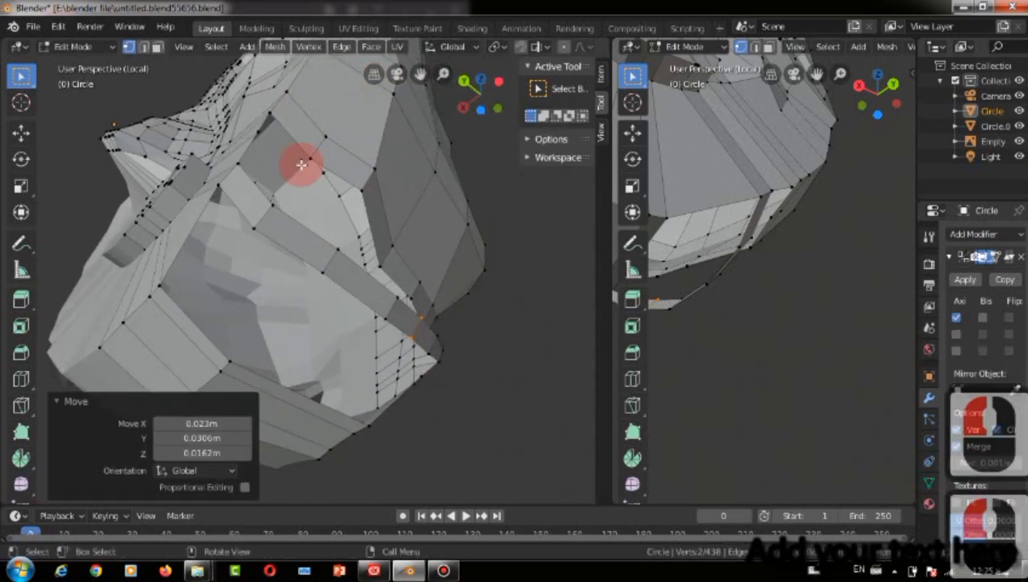
pyautogui.scroll(4, 300, 236)
pyautogui.moveTo(425, 74); pyautogui.dragTo(315, 113)
pyautogui.click(291, 185)
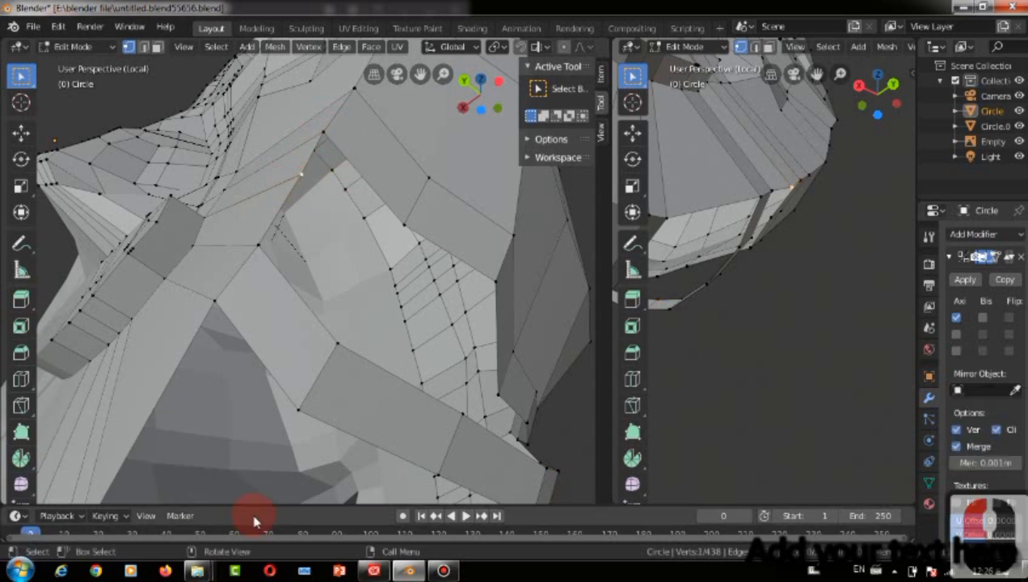
pyautogui.keyDown('shift'); pyautogui.click(311, 141); pyautogui.keyUp('shift')
pyautogui.keyDown('shift'); pyautogui.click(250, 232); pyautogui.keyUp('shift')
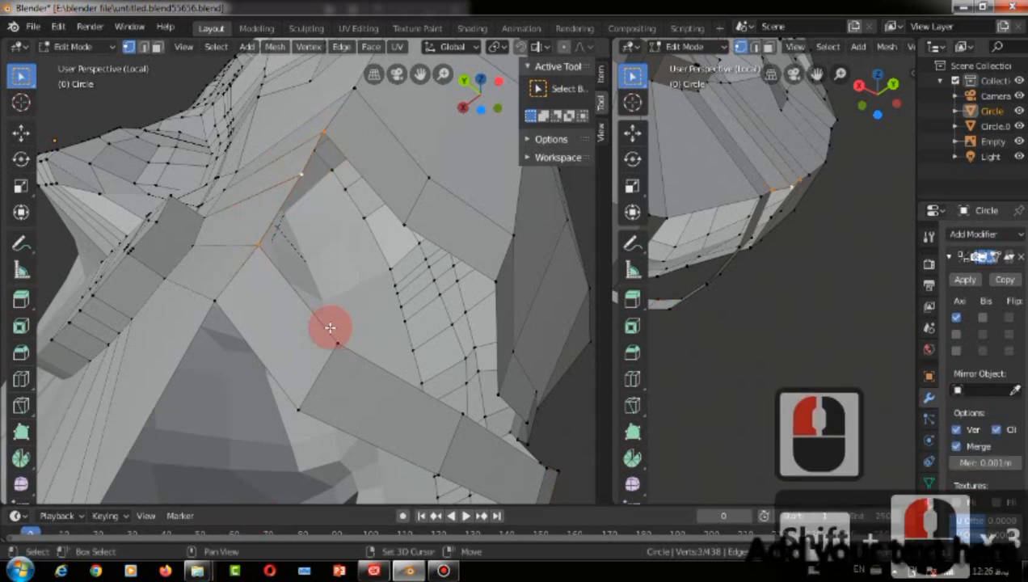
pyautogui.press('f')
pyautogui.press('f')
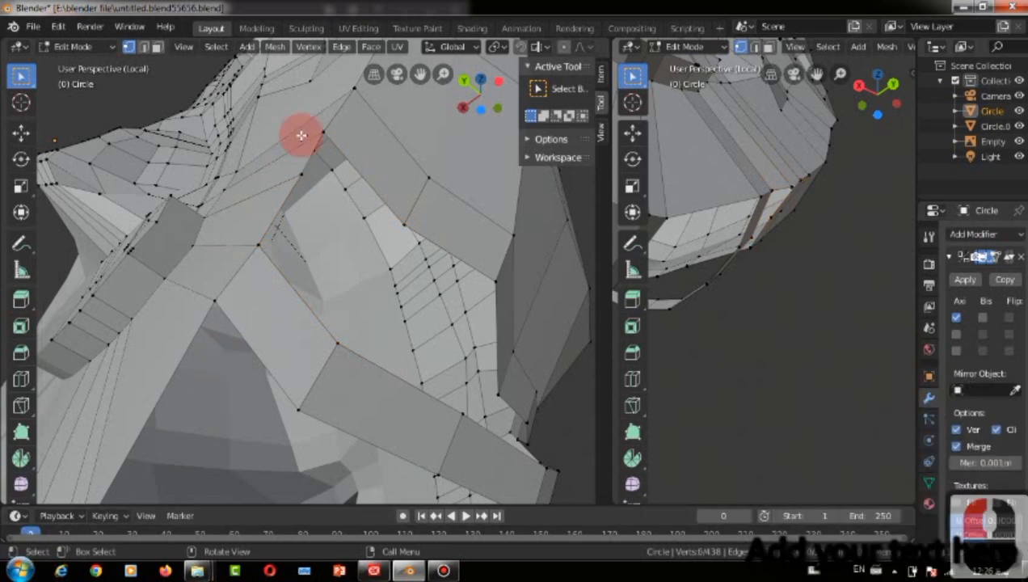
pyautogui.keyDown('shift'); pyautogui.click(250, 240); pyautogui.keyUp('shift')
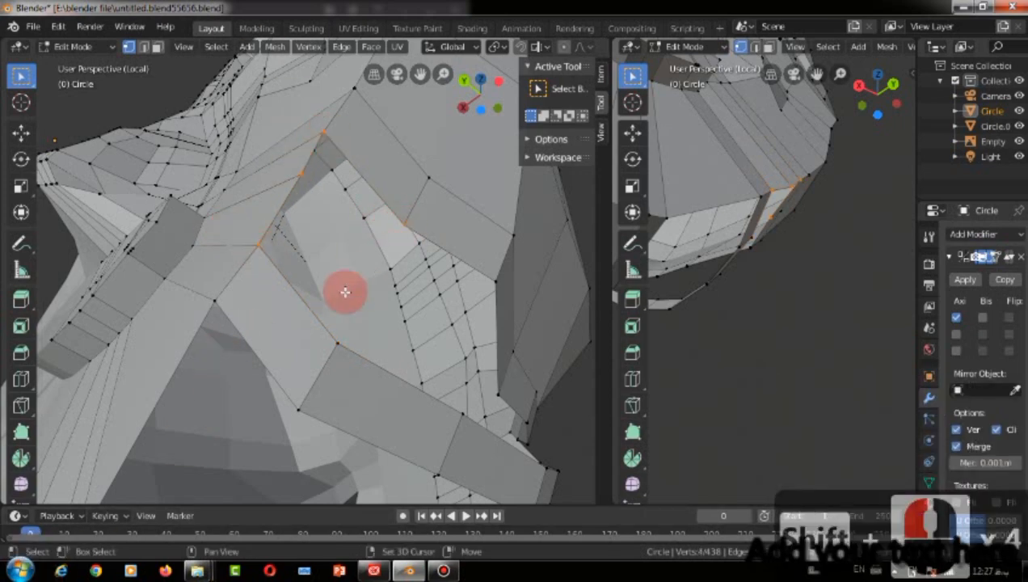
pyautogui.press('f')
pyautogui.moveTo(480, 93); pyautogui.dragTo(435, 170)
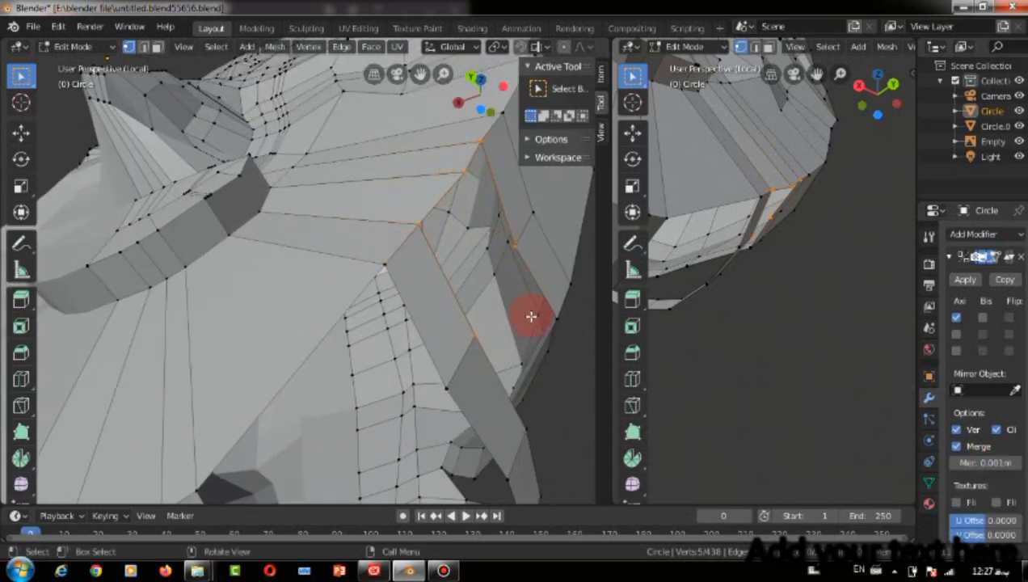
pyautogui.press('f')
pyautogui.moveTo(485, 95); pyautogui.dragTo(460, 101)
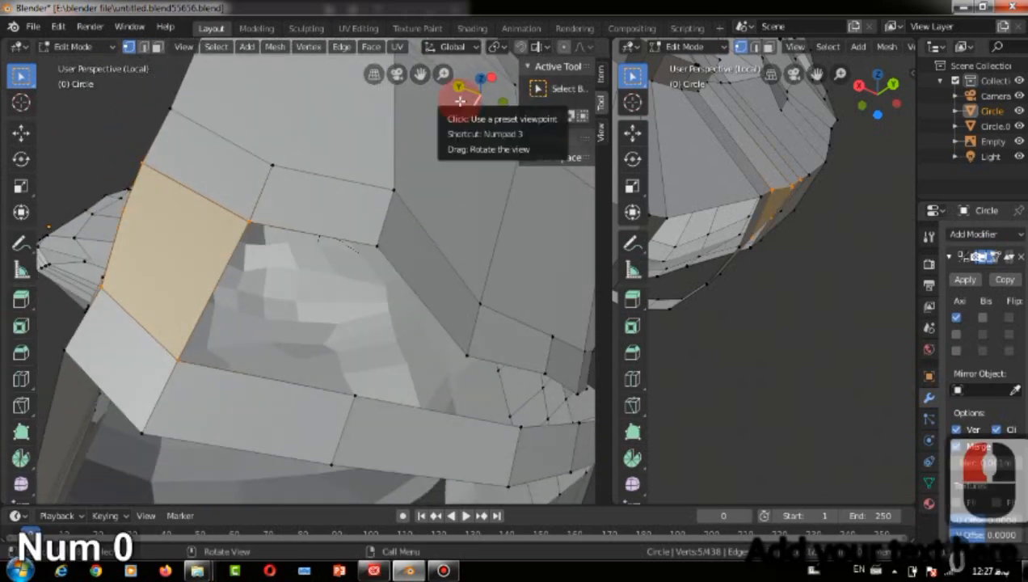
# Fill the next section of the side opening with a four-vertex face behind the front one.
pyautogui.keyDown('shift'); pyautogui.doubleClick(156, 353); pyautogui.keyUp('shift')
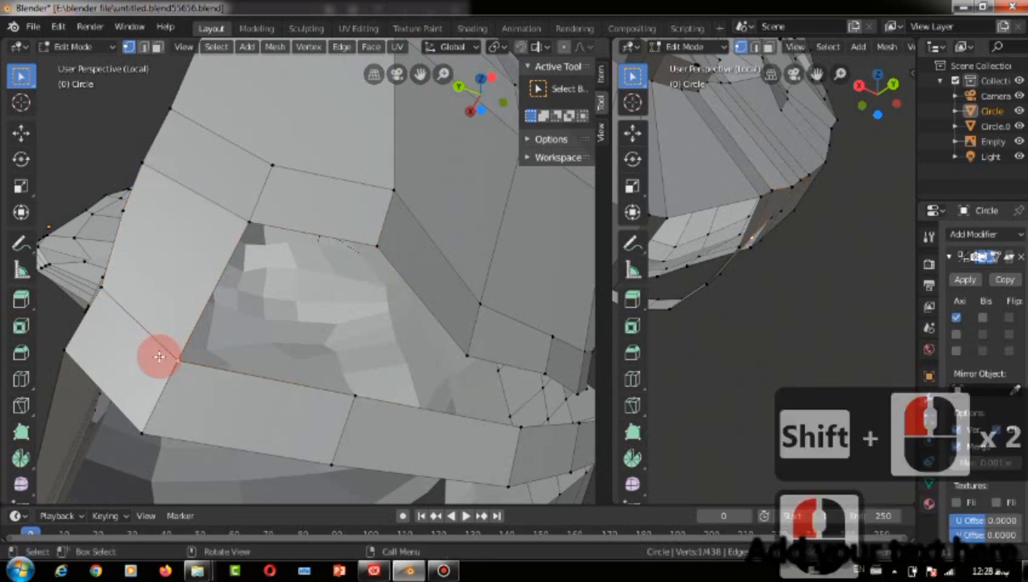
pyautogui.press('KP_0')
pyautogui.click(498, 101)
pyautogui.scroll(4, 452, 165)
pyautogui.click(502, 95)
pyautogui.moveTo(480, 111); pyautogui.dragTo(414, 75)
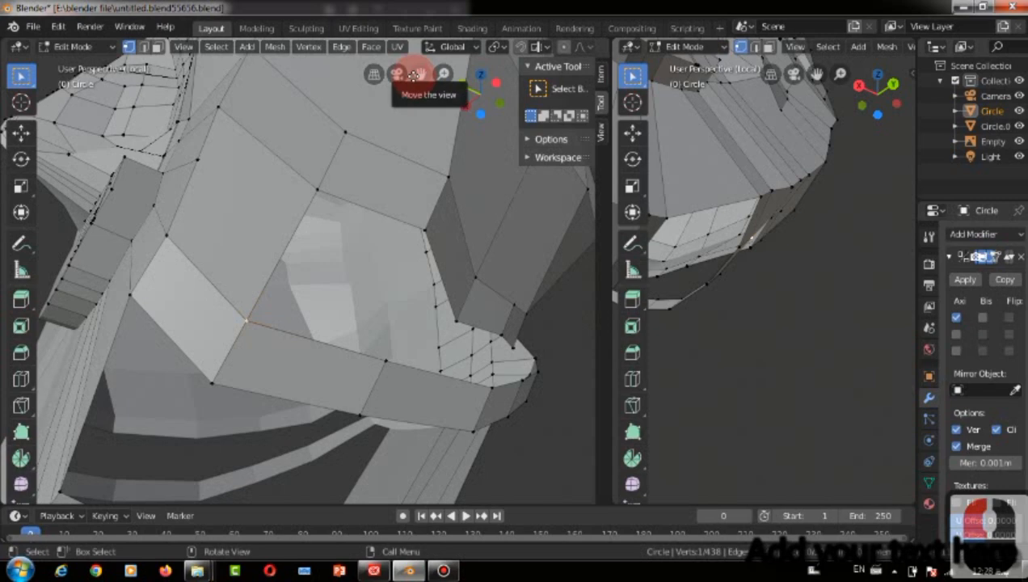
pyautogui.keyDown('shift'); pyautogui.click(383, 248); pyautogui.keyUp('shift')
pyautogui.press('g')
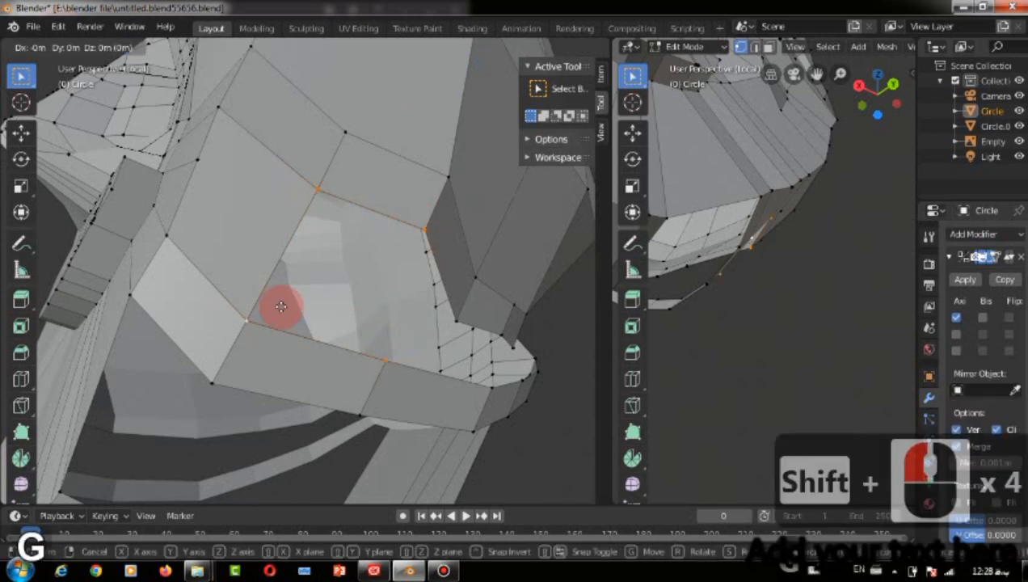
pyautogui.click(282, 306)
pyautogui.press('f')
pyautogui.moveTo(481, 93); pyautogui.dragTo(456, 277)
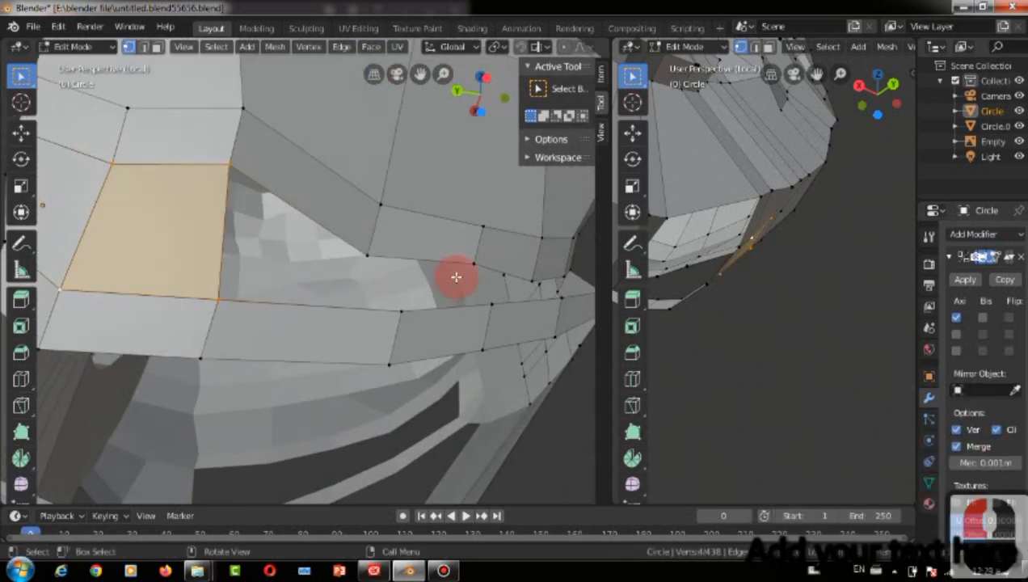
# Fill the following gap between the two side strips with a four-vertex face and adjust the position of its upper rear vertex.
pyautogui.moveTo(478, 93); pyautogui.dragTo(457, 91)
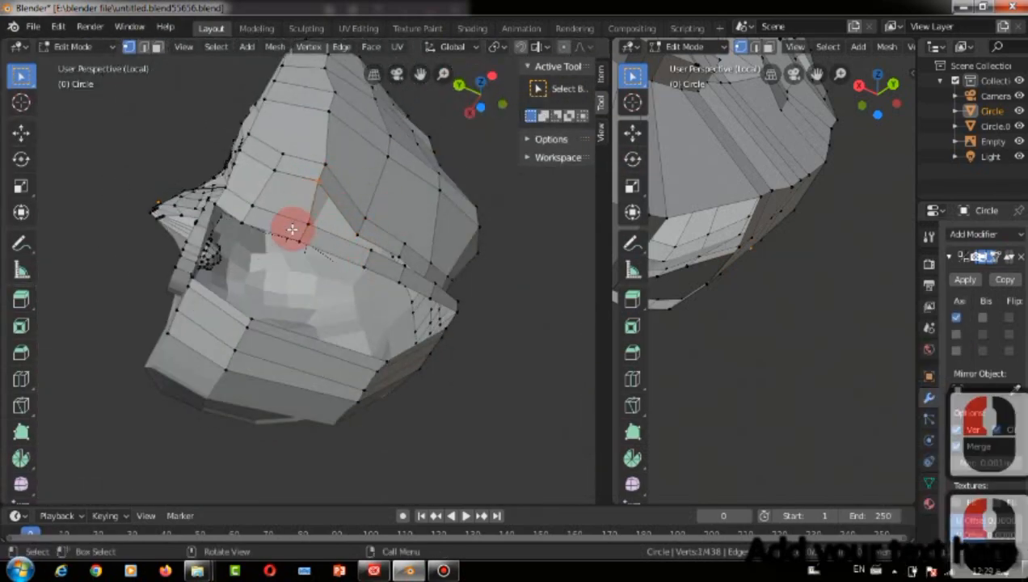
pyautogui.keyDown('shift'); pyautogui.click(349, 230); pyautogui.keyUp('shift')
pyautogui.keyDown('shift'); pyautogui.click(370, 247); pyautogui.keyUp('shift')
pyautogui.press('f')
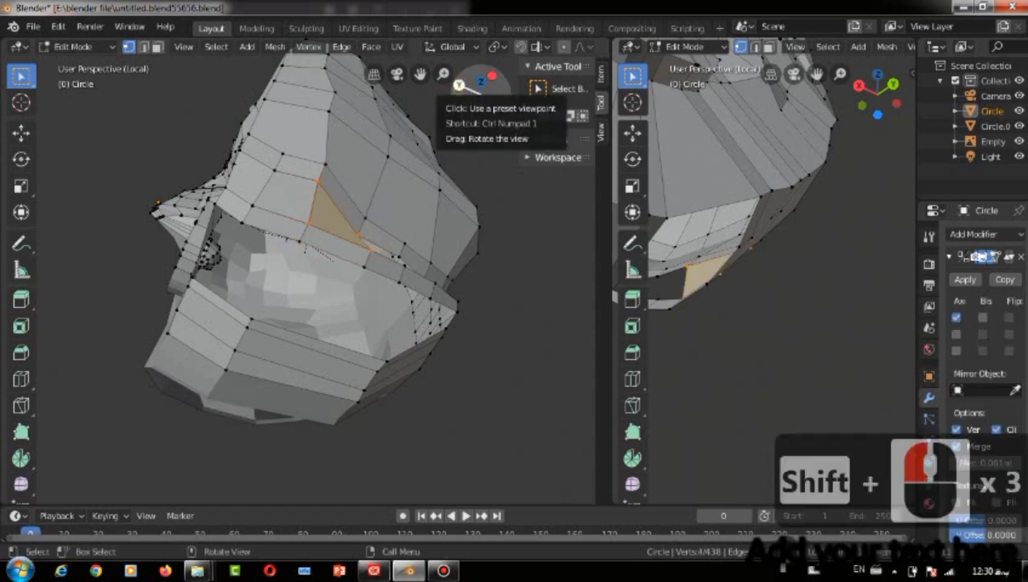
pyautogui.moveTo(459, 85); pyautogui.dragTo(424, 250)
pyautogui.press('g')
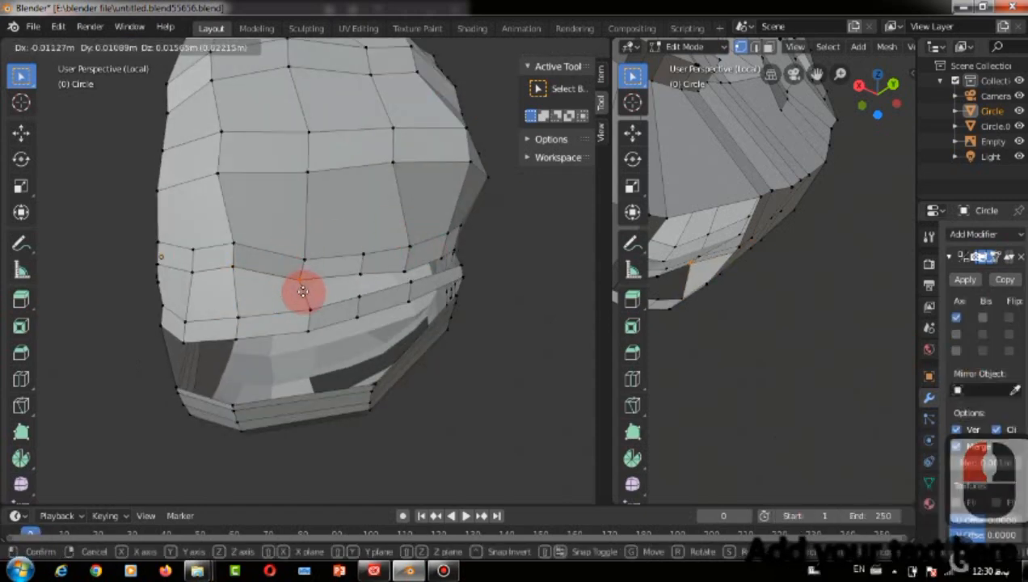
pyautogui.click(306, 289)
pyautogui.moveTo(462, 94)
pyautogui.mouseDown()
pyautogui.moveTo(450, 76)
pyautogui.moveTo(475, 79)
pyautogui.mouseUp()
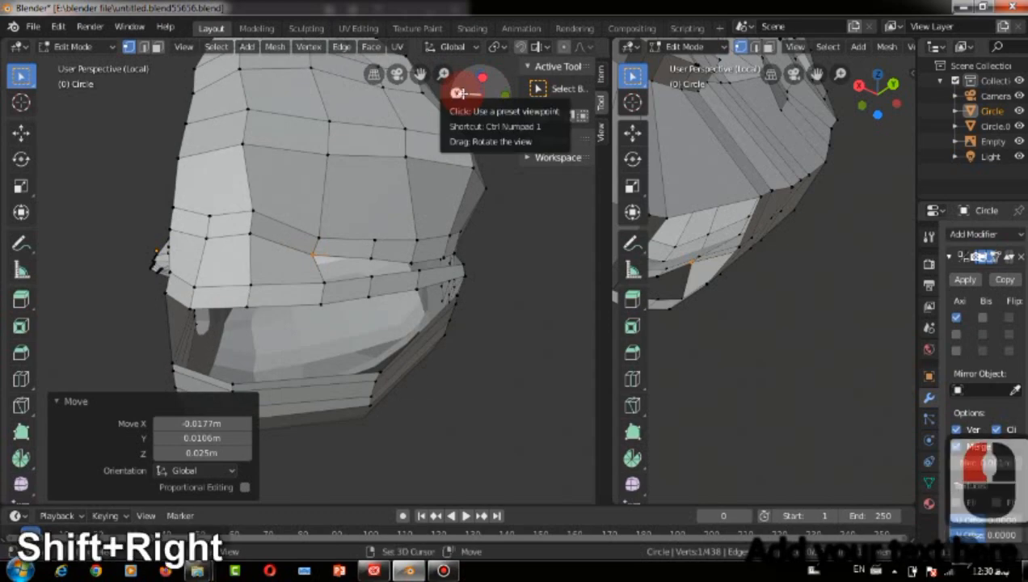
# Fill the adjoining narrow gap behind the adjusted vertex with a four-vertex face.
pyautogui.hotkey('shift', 'Right')
pyautogui.keyDown('shift'); pyautogui.click(319, 280); pyautogui.keyUp('shift')
pyautogui.keyDown('shift'); pyautogui.click(372, 260); pyautogui.keyUp('shift')
pyautogui.keyDown('shift'); pyautogui.click(370, 280); pyautogui.keyUp('shift')
pyautogui.press('f')
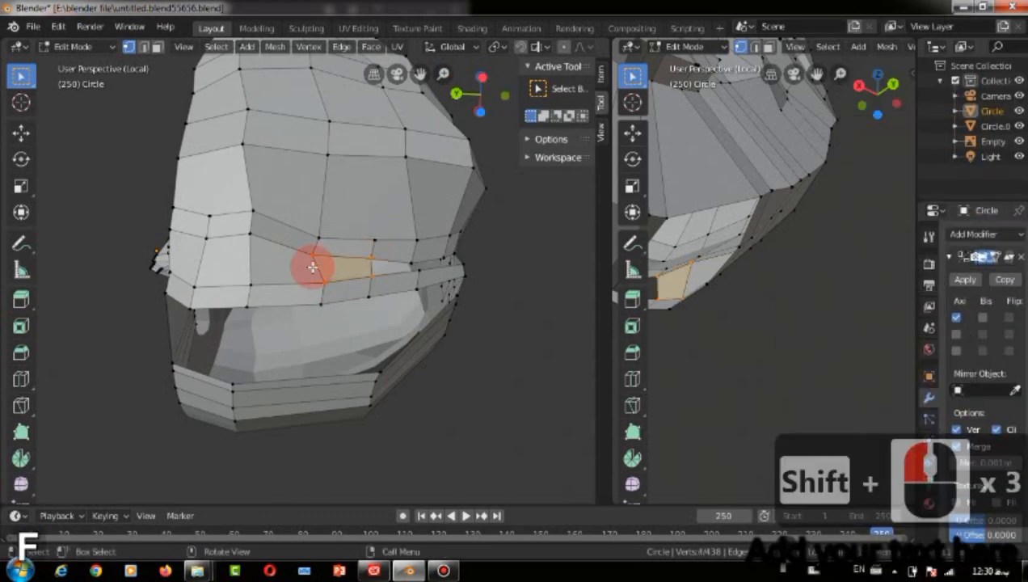
# Close one more section of the narrowing side opening toward the back with a four-vertex face.
pyautogui.scroll(3, 313, 268)
pyautogui.click(425, 281)
pyautogui.keyDown('shift'); pyautogui.click(420, 250); pyautogui.keyUp('shift')
pyautogui.keyDown('shift'); pyautogui.click(483, 260); pyautogui.keyUp('shift')
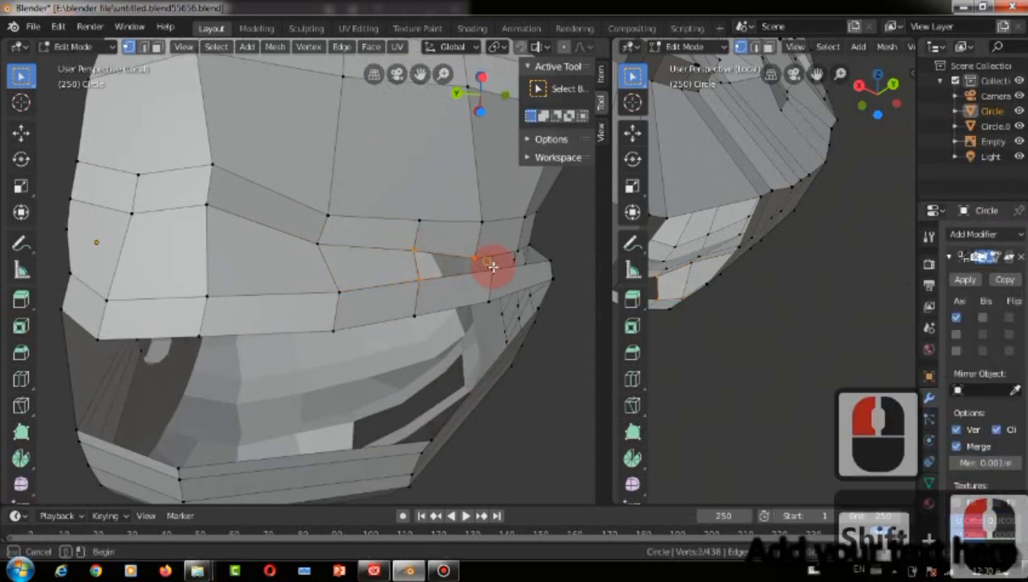
pyautogui.keyDown('shift'); pyautogui.click(492, 270); pyautogui.keyUp('shift')
pyautogui.press('g')
pyautogui.press('f')
pyautogui.click(467, 285)
pyautogui.press('f')
pyautogui.moveTo(480, 94); pyautogui.dragTo(519, 226)
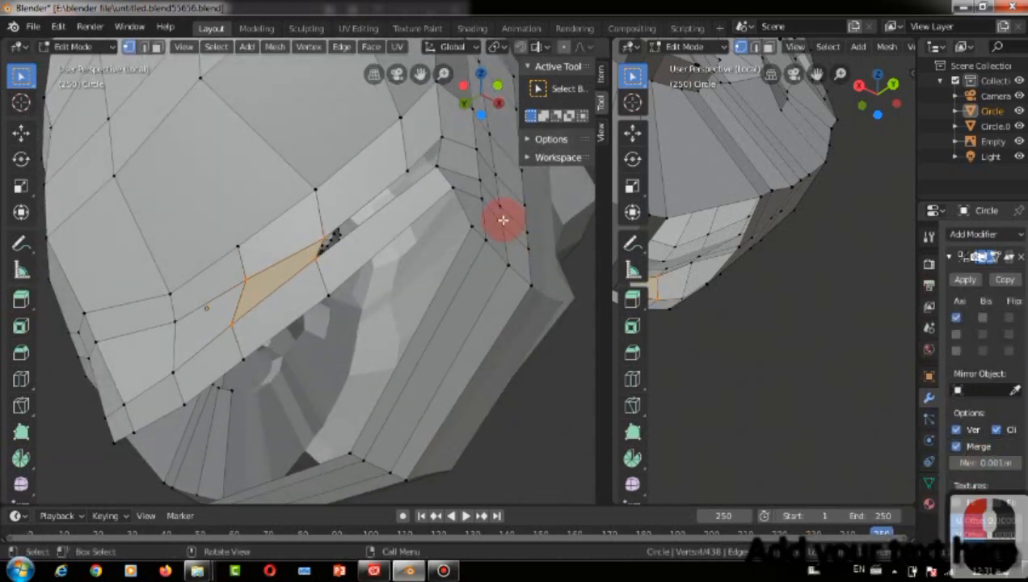
# Move the two upper vertices of the newest face individually to widen the narrow faces.
pyautogui.press('g')
pyautogui.click(304, 240)
pyautogui.click(248, 281)
pyautogui.press('g')
pyautogui.click(241, 280)
# Add a loop cut across the lower side strip near its rear end and select the vertices beside it.
pyautogui.click(430, 188)
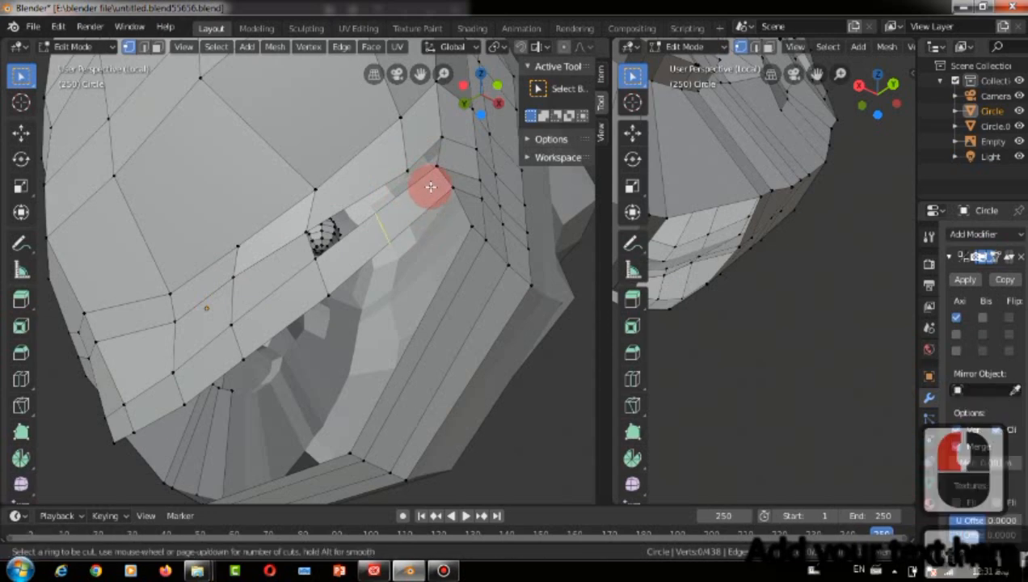
pyautogui.click(425, 197)
pyautogui.click(410, 161)
pyautogui.click(412, 202)
pyautogui.keyDown('shift'); pyautogui.click(385, 145); pyautogui.keyUp('shift')
# Adjust a vertex beside the new loop cut and fill the rear end of the side opening with a face.
pyautogui.moveTo(482, 95); pyautogui.dragTo(455, 111)
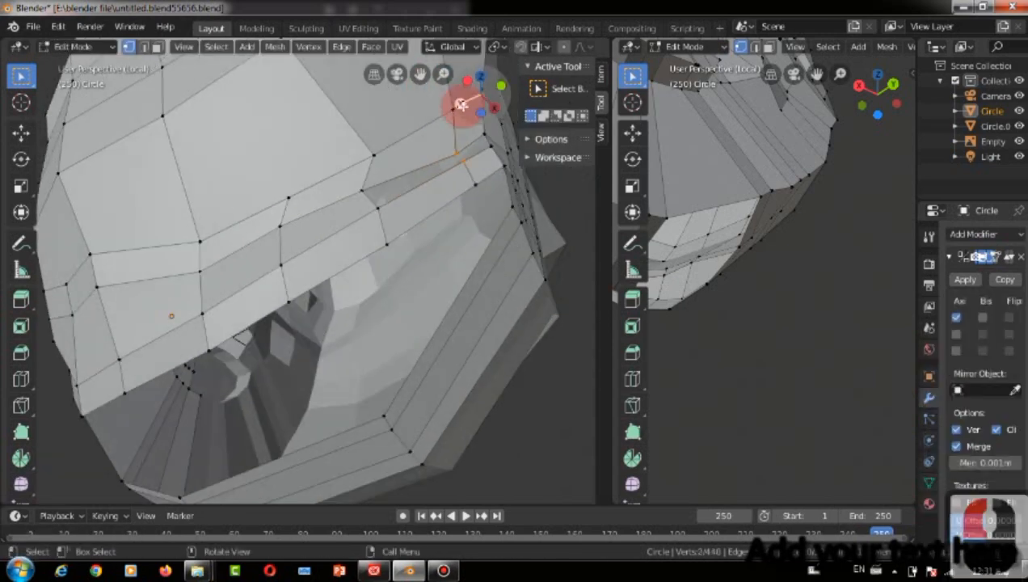
pyautogui.press('g')
pyautogui.click(321, 199)
pyautogui.click(463, 159)
pyautogui.keyDown('shift'); pyautogui.click(498, 146); pyautogui.keyUp('shift')
pyautogui.press('f')
# Move four vertices around the rear side faces individually backward to even out the face spacing.
pyautogui.moveTo(485, 96); pyautogui.dragTo(430, 129)
pyautogui.click(349, 245)
pyautogui.click(443, 260)
pyautogui.click(424, 270)
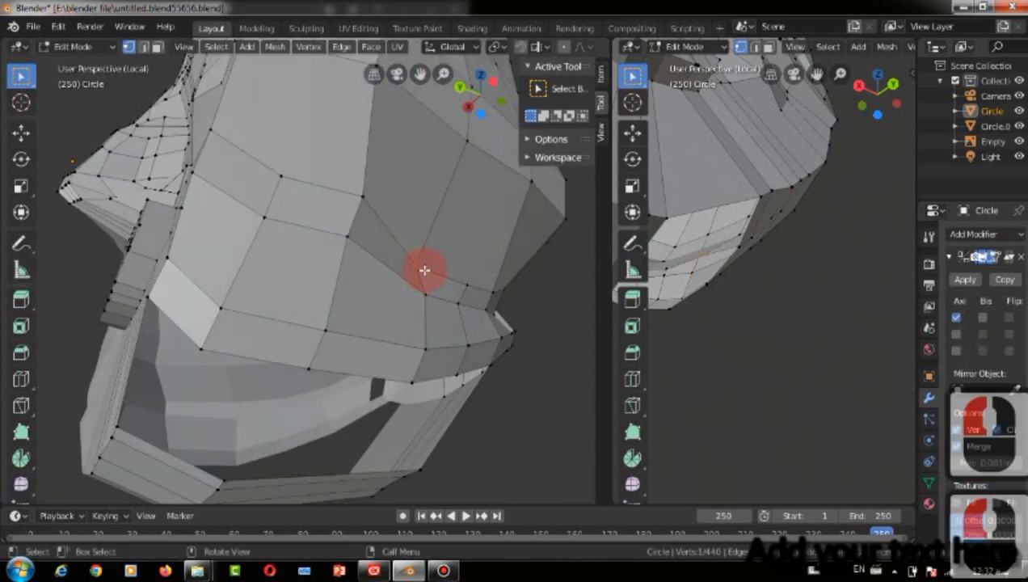
pyautogui.press('g')
pyautogui.click(443, 273)
pyautogui.click(429, 306)
pyautogui.press('g')
pyautogui.click(442, 313)
pyautogui.click(461, 316)
pyautogui.press('g')
pyautogui.click(472, 318)
pyautogui.click(464, 291)
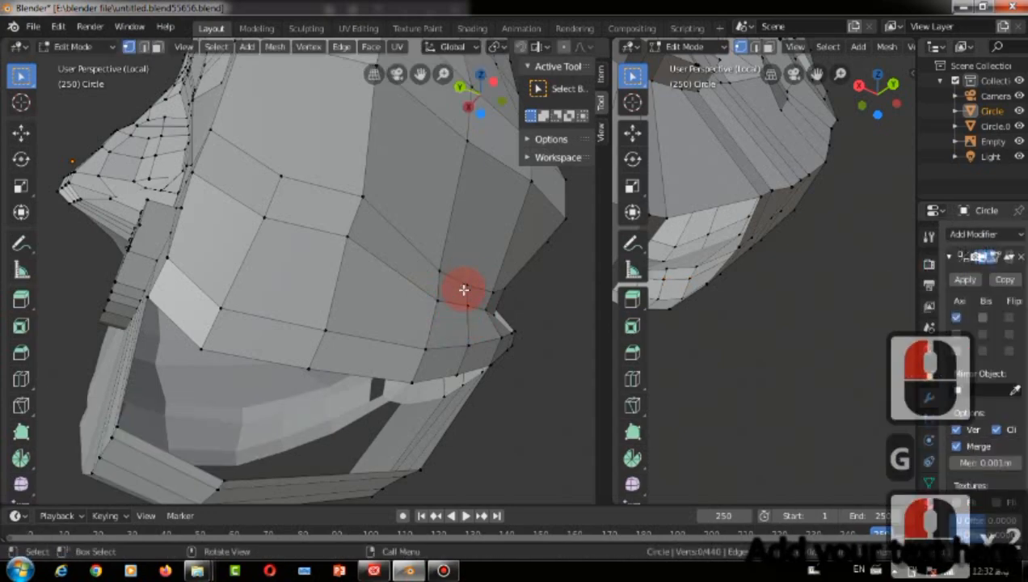
pyautogui.click(468, 295)
pyautogui.press('g')
pyautogui.click(476, 296)
# Reposition two more vertices beside the remaining hole near the back of the head.
pyautogui.moveTo(346, 293); pyautogui.dragTo(121, 168, button='middle')
pyautogui.click(368, 210)
pyautogui.press('g')
pyautogui.click(357, 227)
pyautogui.click(393, 213)
pyautogui.press('g')
pyautogui.click(408, 226)
# Fill the last hole between the upper and lower side strips with a four-vertex face.
pyautogui.scroll(3, 436, 209)
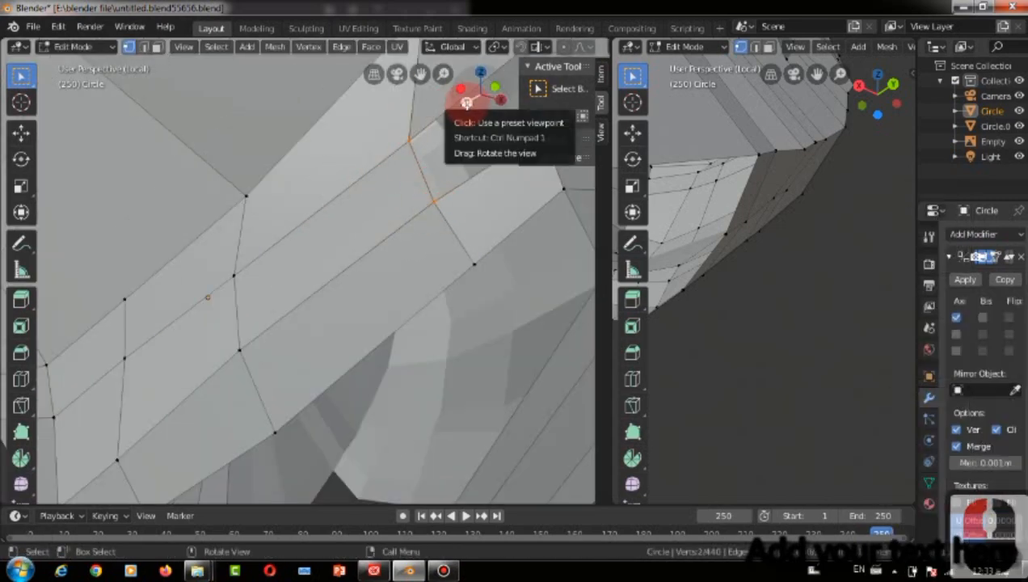
pyautogui.moveTo(470, 99); pyautogui.dragTo(468, 98)
pyautogui.doubleClick(302, 299)
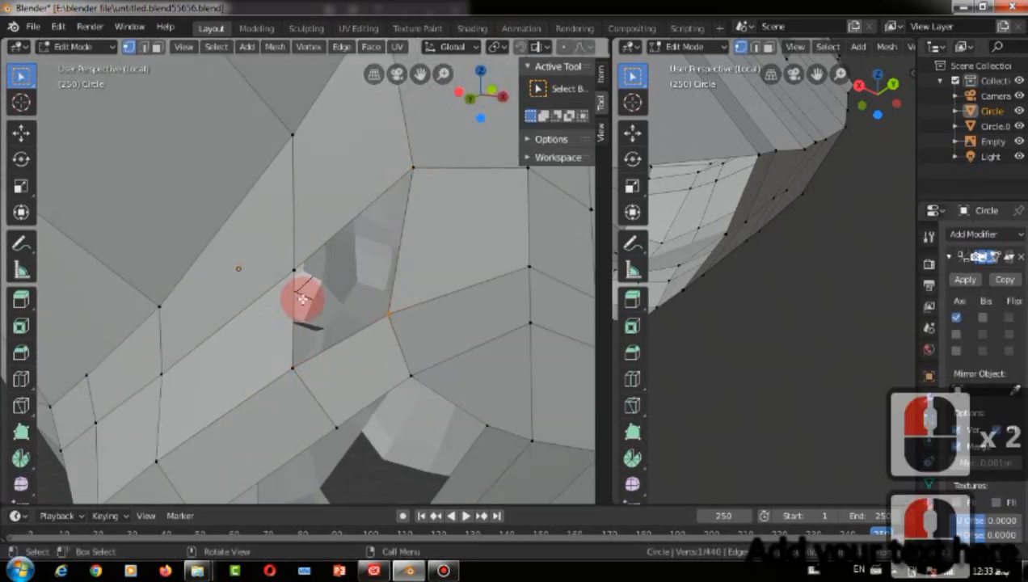
pyautogui.keyDown('shift'); pyautogui.click(405, 159); pyautogui.keyUp('shift')
pyautogui.keyDown('shift'); pyautogui.click(297, 270); pyautogui.keyUp('shift')
pyautogui.keyDown('shift'); pyautogui.click(301, 386); pyautogui.keyUp('shift')
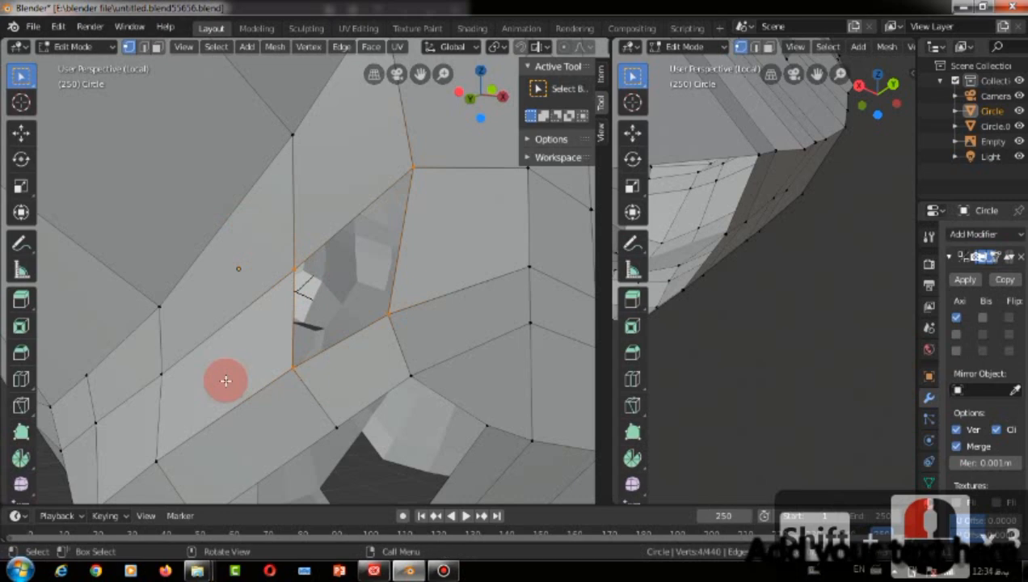
pyautogui.press('f')
# Try to extrude the jaw edge beside the lower opening downward, and undo the extrusion.
pyautogui.scroll(-7, 321, 463)
pyautogui.moveTo(468, 99)
pyautogui.mouseDown()
pyautogui.moveTo(460, 106)
pyautogui.moveTo(477, 94)
pyautogui.mouseUp()
pyautogui.scroll(3, 364, 212)
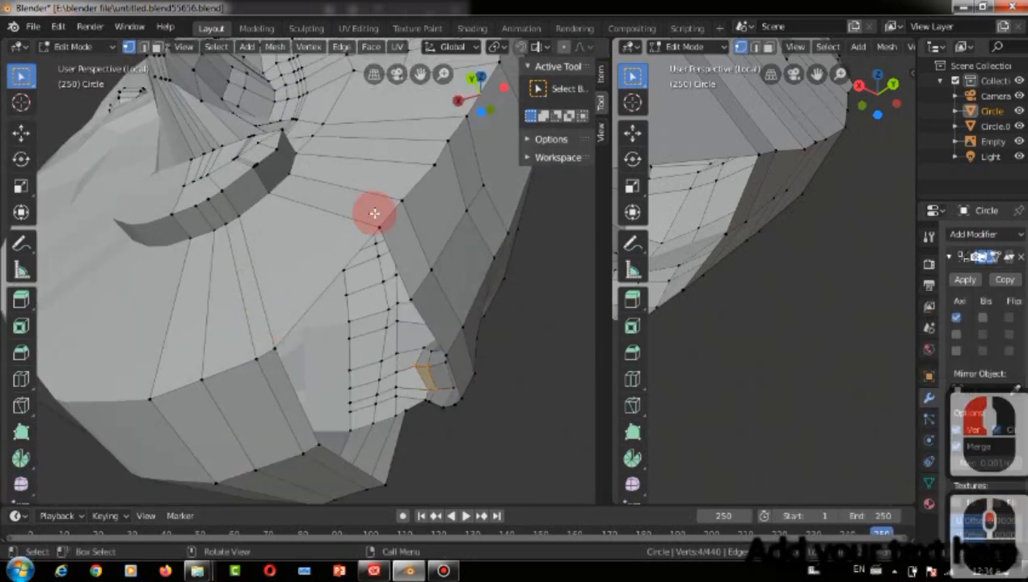
pyautogui.scroll(2, 428, 208)
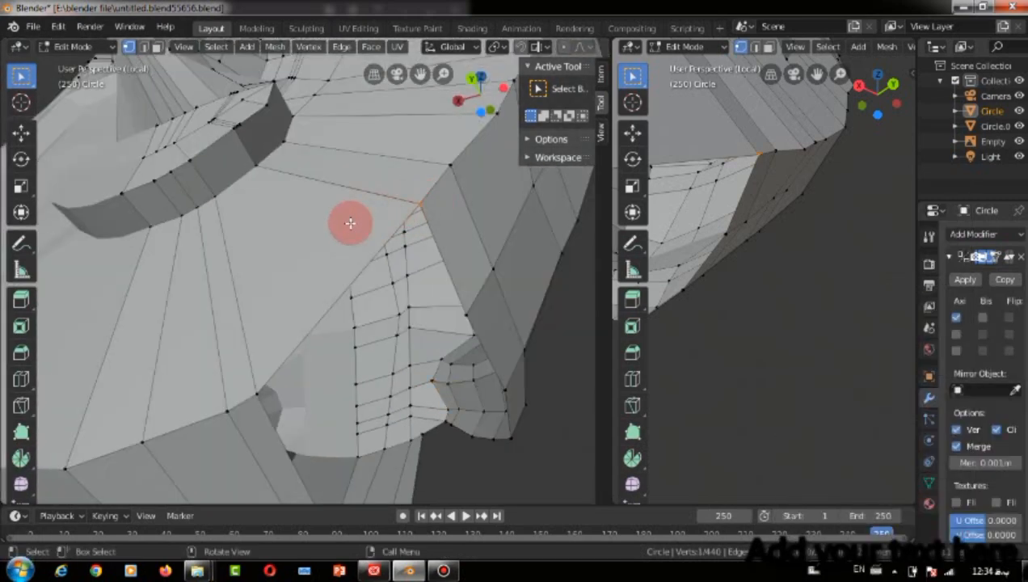
pyautogui.keyDown('shift'); pyautogui.moveTo(276, 409); pyautogui.dragTo(278, 411); pyautogui.keyUp('shift')
pyautogui.press('e')
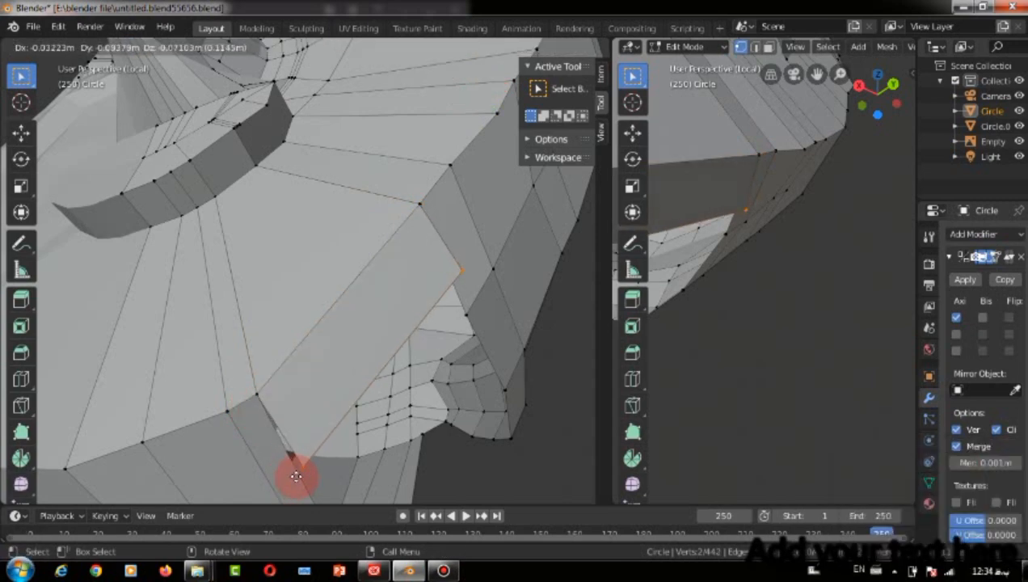
pyautogui.click(274, 501)
pyautogui.click(58, 27)
pyautogui.click(66, 46)
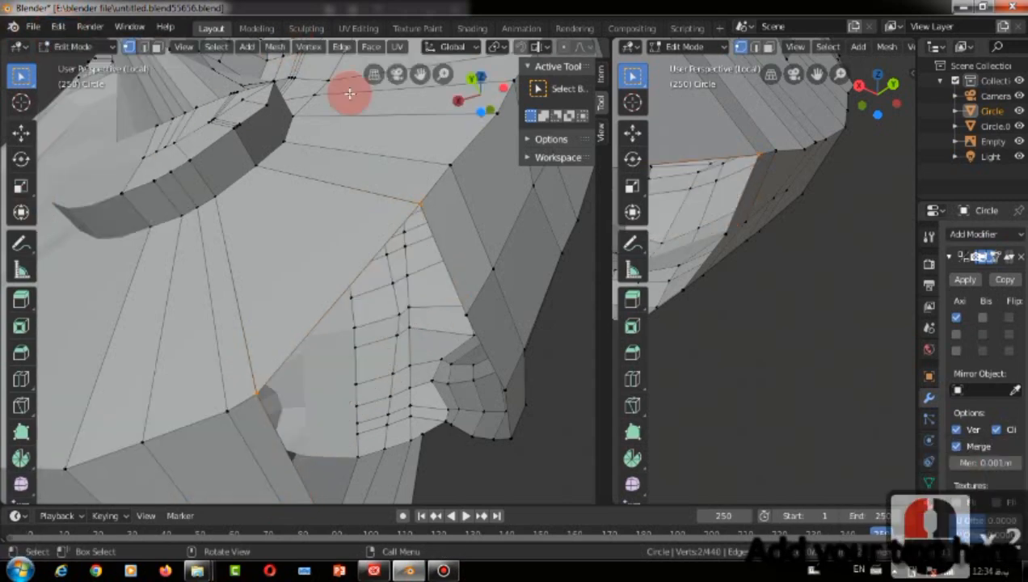
# Add a loop cut across the front section of the strip running under the chin.
pyautogui.moveTo(420, 74); pyautogui.dragTo(357, 8)
pyautogui.keyDown('alt'); pyautogui.moveTo(348, 357); pyautogui.dragTo(346, 363); pyautogui.keyUp('alt')
pyautogui.hotkey('ctrl', 'r')
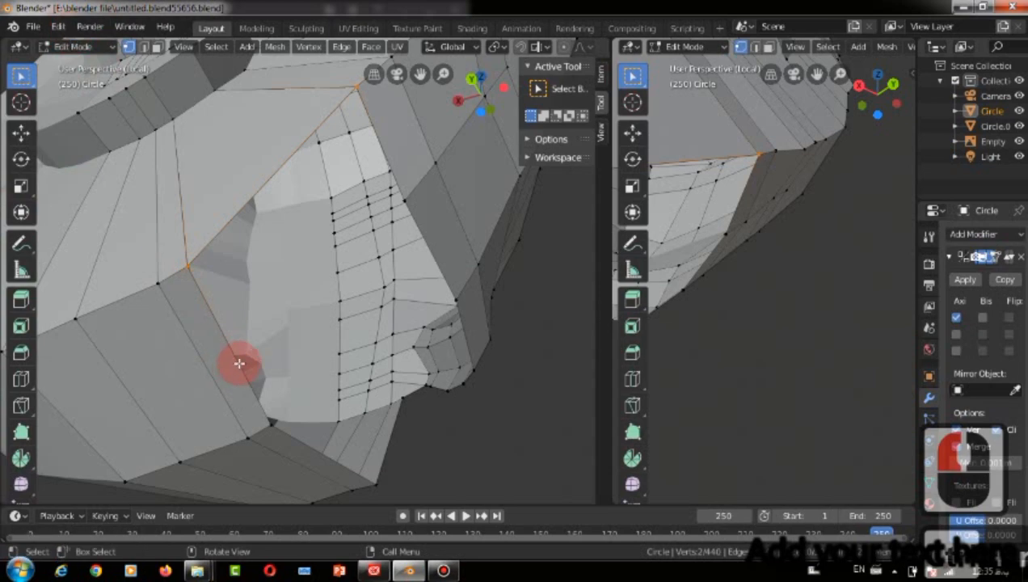
pyautogui.click(234, 367)
pyautogui.click(236, 363)
# Try to fill a face beside the new loop cut at the lower opening, and undo it.
pyautogui.click(241, 291)
pyautogui.keyDown('shift'); pyautogui.click(205, 288); pyautogui.keyUp('shift')
pyautogui.press('f')
pyautogui.moveTo(476, 93); pyautogui.dragTo(434, 106)
pyautogui.click(58, 26)
pyautogui.click(71, 47)
# Try to fill the front of the lower opening from the side and chin strip vertices, and undo the face.
pyautogui.keyDown('shift'); pyautogui.click(316, 126); pyautogui.keyUp('shift')
pyautogui.keyDown('shift'); pyautogui.click(369, 235); pyautogui.keyUp('shift')
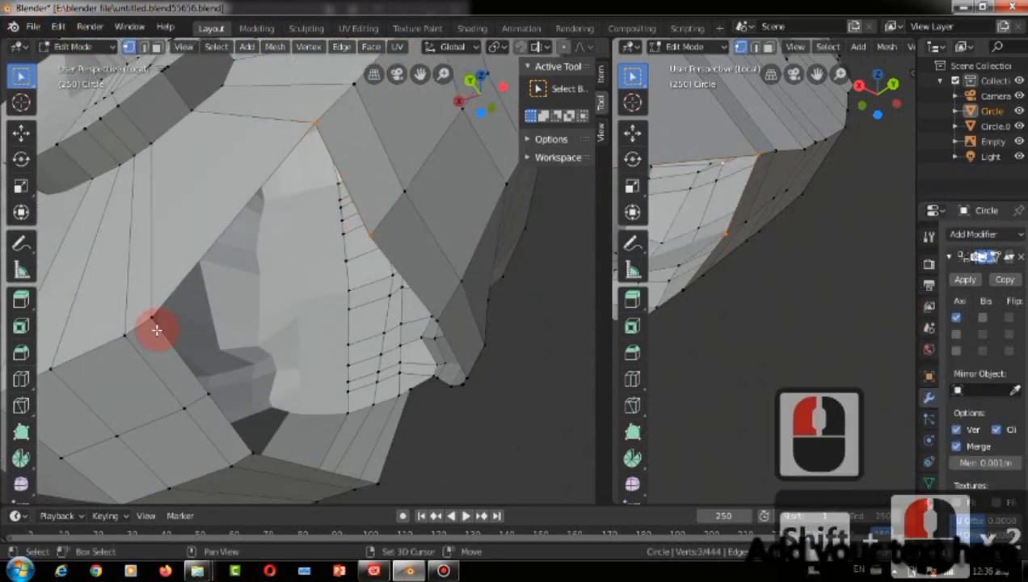
pyautogui.press('f')
pyautogui.moveTo(478, 92); pyautogui.dragTo(528, 103)
pyautogui.click(59, 27)
pyautogui.click(71, 47)
# Try to fill the front of the lower opening with one large four-vertex face, and undo it.
pyautogui.scroll(-3, 396, 197)
pyautogui.scroll(1, 294, 106)
pyautogui.moveTo(293, 106); pyautogui.dragTo(323, 137, button='middle')
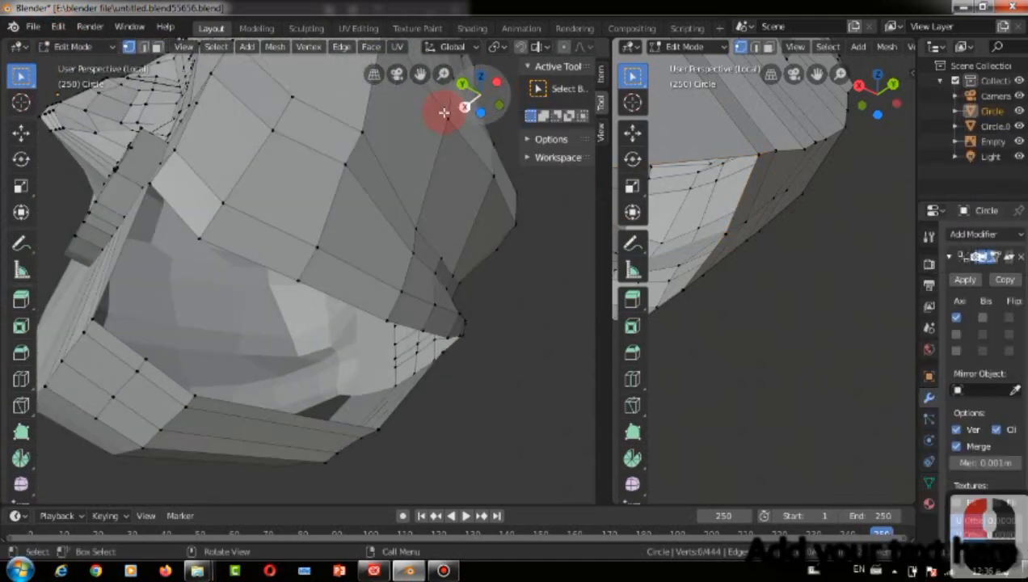
pyautogui.scroll(4, 417, 86)
pyautogui.moveTo(418, 77); pyautogui.dragTo(557, 178)
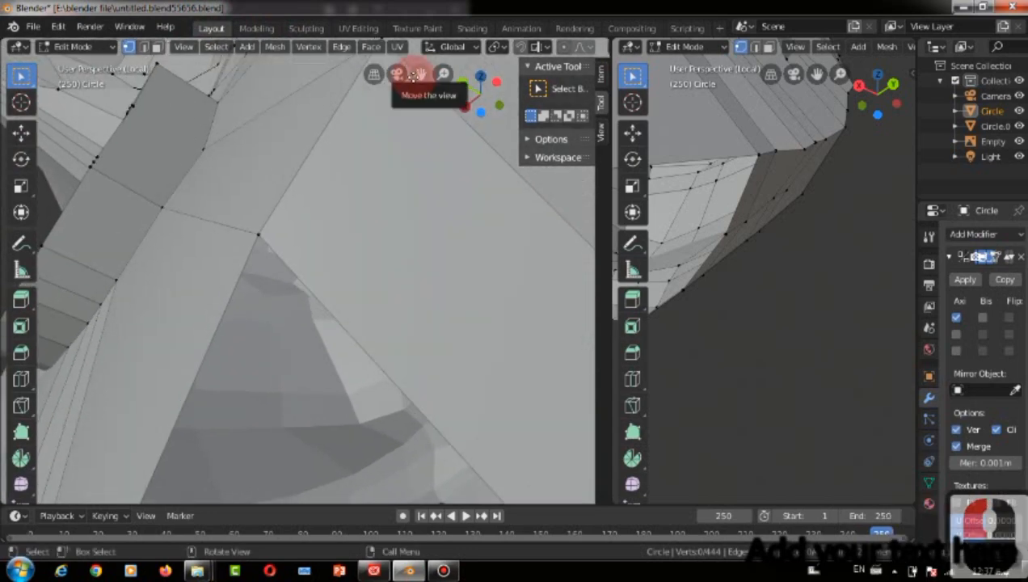
pyautogui.keyDown('shift'); pyautogui.click(257, 234); pyautogui.keyUp('shift')
pyautogui.moveTo(418, 77); pyautogui.dragTo(401, 264)
pyautogui.keyDown('shift'); pyautogui.click(390, 291); pyautogui.keyUp('shift')
pyautogui.moveTo(478, 96); pyautogui.dragTo(488, 55)
pyautogui.keyDown('shift'); pyautogui.click(371, 404); pyautogui.keyUp('shift')
pyautogui.moveTo(479, 94); pyautogui.dragTo(391, 168)
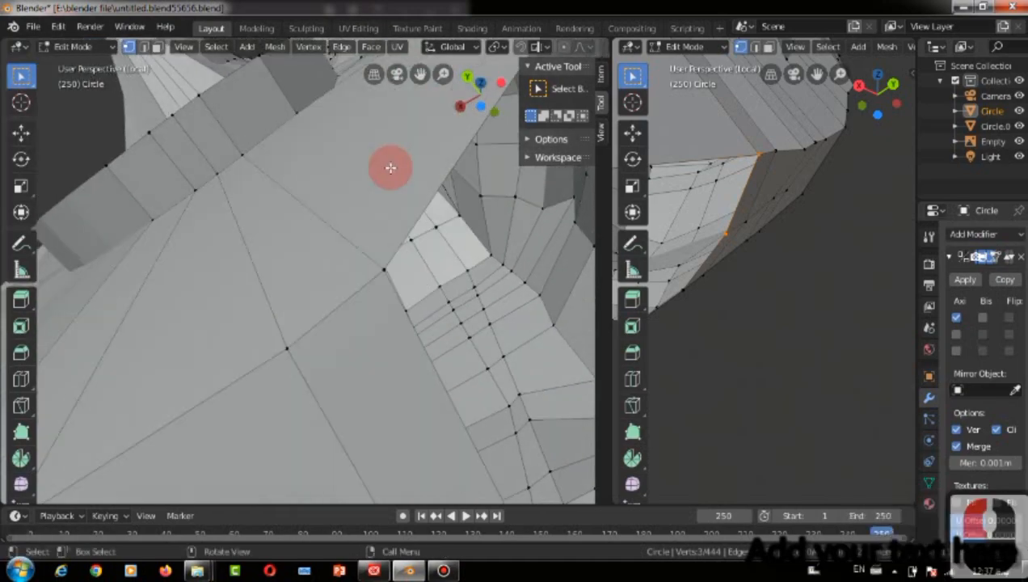
pyautogui.keyDown('shift'); pyautogui.click(381, 266); pyautogui.keyUp('shift')
pyautogui.scroll(-3, 445, 95)
pyautogui.press('f')
pyautogui.moveTo(475, 97); pyautogui.dragTo(154, 99)
pyautogui.scroll(-2, 365, 196)
pyautogui.scroll(3, 364, 196)
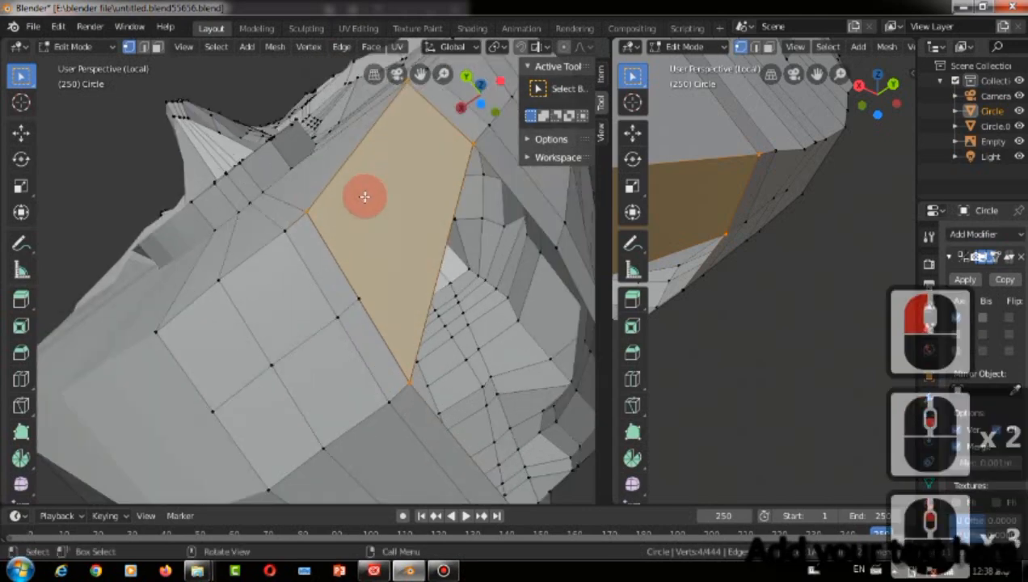
pyautogui.click(58, 27)
pyautogui.click(65, 44)
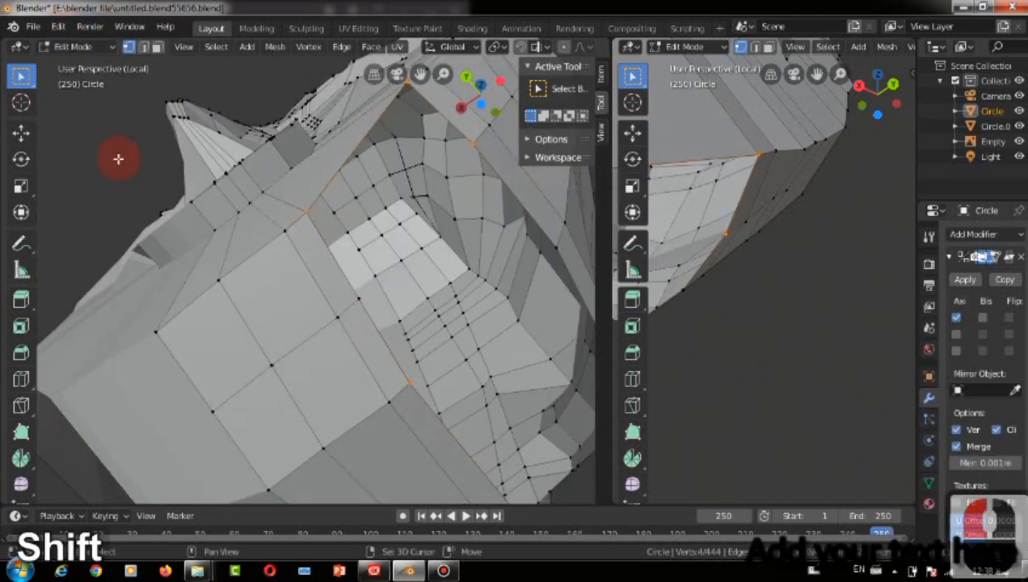
# Fill the first face at the front of the lower opening, using the vertices of the chin strip's loop cut.
pyautogui.keyDown('shift'); pyautogui.click(408, 384); pyautogui.keyUp('shift')
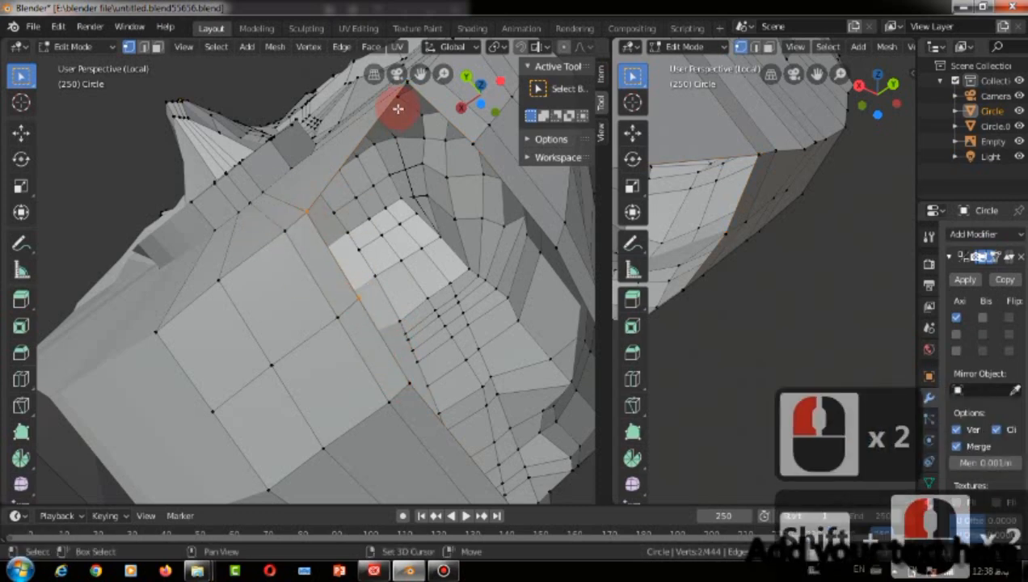
pyautogui.click(397, 74)
pyautogui.moveTo(500, 88); pyautogui.dragTo(375, 344)
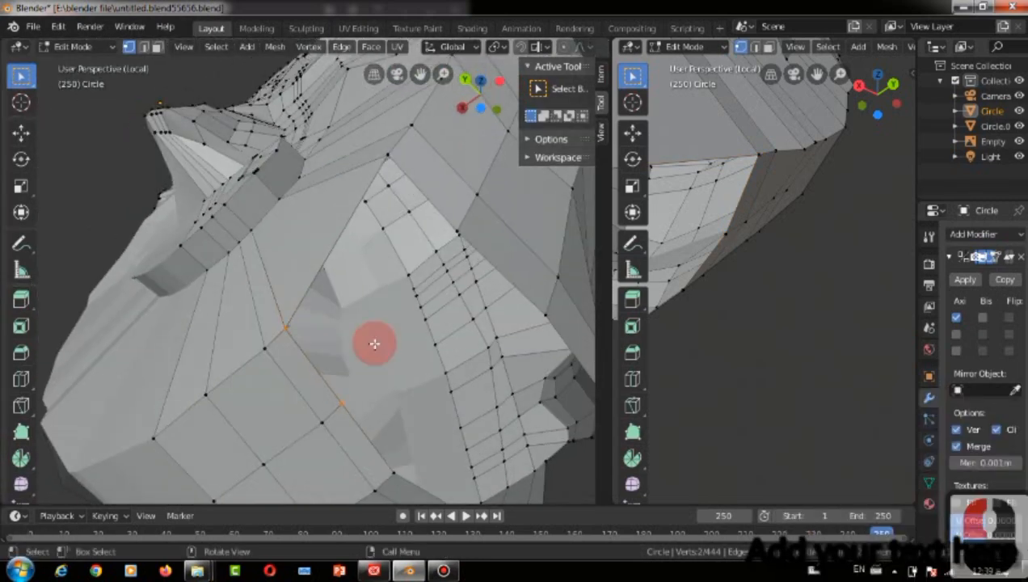
pyautogui.keyDown('shift'); pyautogui.click(443, 213); pyautogui.keyUp('shift')
pyautogui.moveTo(443, 214); pyautogui.dragTo(530, 274, button='middle')
pyautogui.click(401, 281)
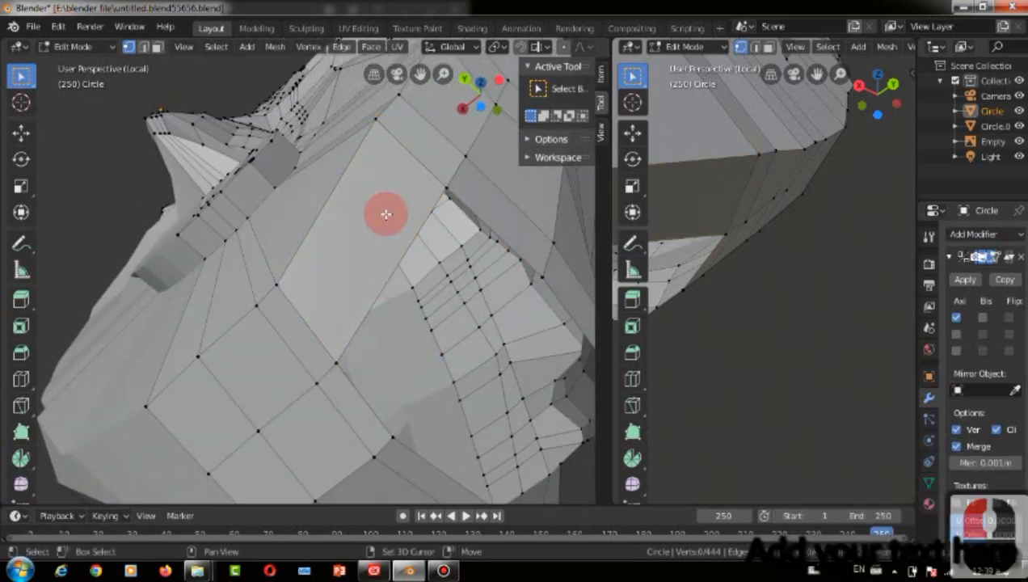
# Fill the second four-sided face of the lower opening, directly beside the first one.
pyautogui.keyDown('shift'); pyautogui.click(445, 189); pyautogui.keyUp('shift')
pyautogui.keyDown('shift'); pyautogui.click(542, 268); pyautogui.keyUp('shift')
pyautogui.keyDown('shift'); pyautogui.click(336, 354); pyautogui.keyUp('shift')
pyautogui.press('f')
# Add a loop cut across the long strip section bordering the still open part of the lower opening.
pyautogui.moveTo(230, 367); pyautogui.dragTo(464, 345, button='middle')
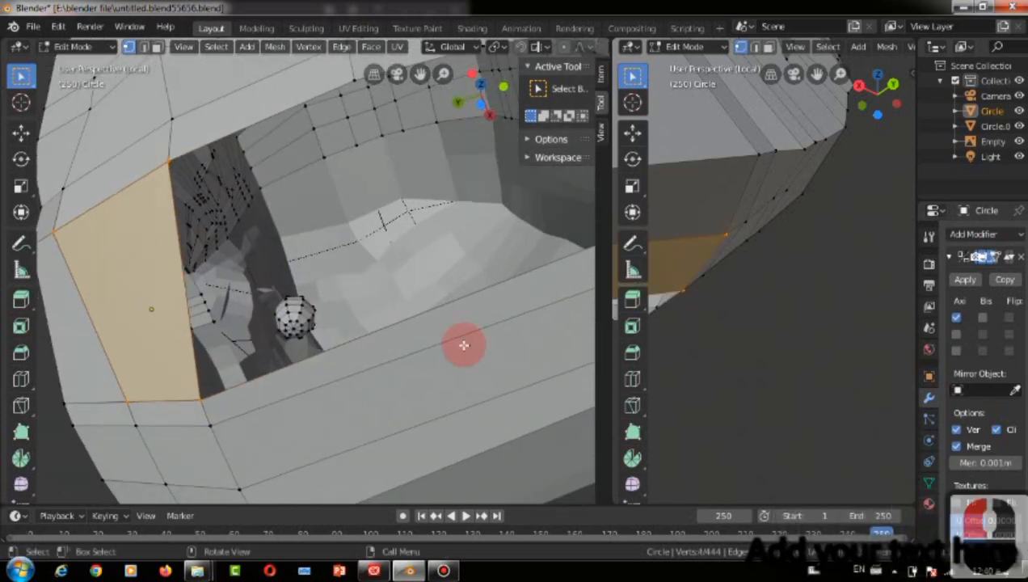
pyautogui.hotkey('ctrl', 'r')
pyautogui.click(413, 317)
pyautogui.click(404, 320)
# Try to fill a face from the second face's open edge toward the new loop cut, and undo it.
pyautogui.click(189, 170)
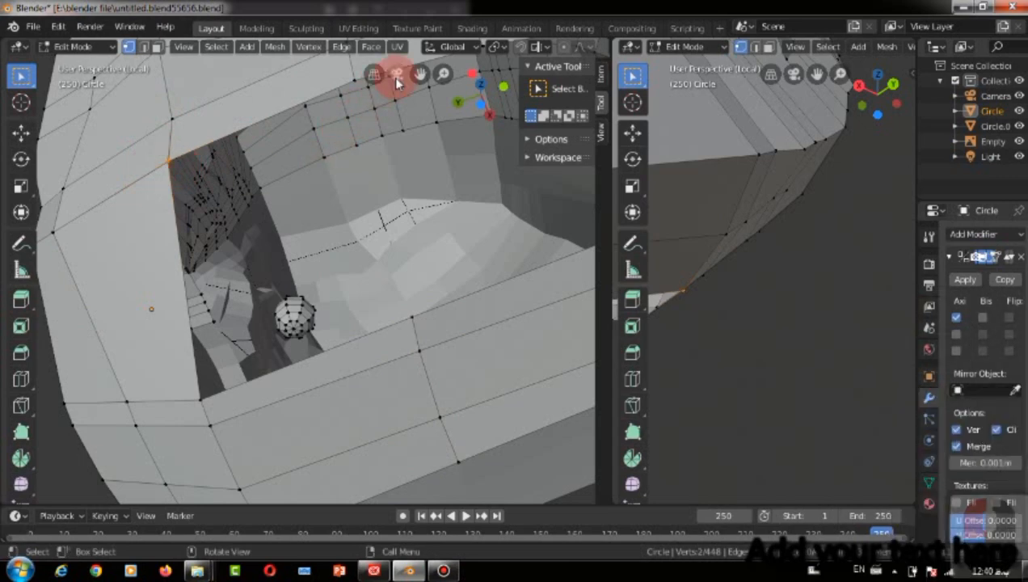
pyautogui.keyDown('shift'); pyautogui.click(344, 81); pyautogui.keyUp('shift')
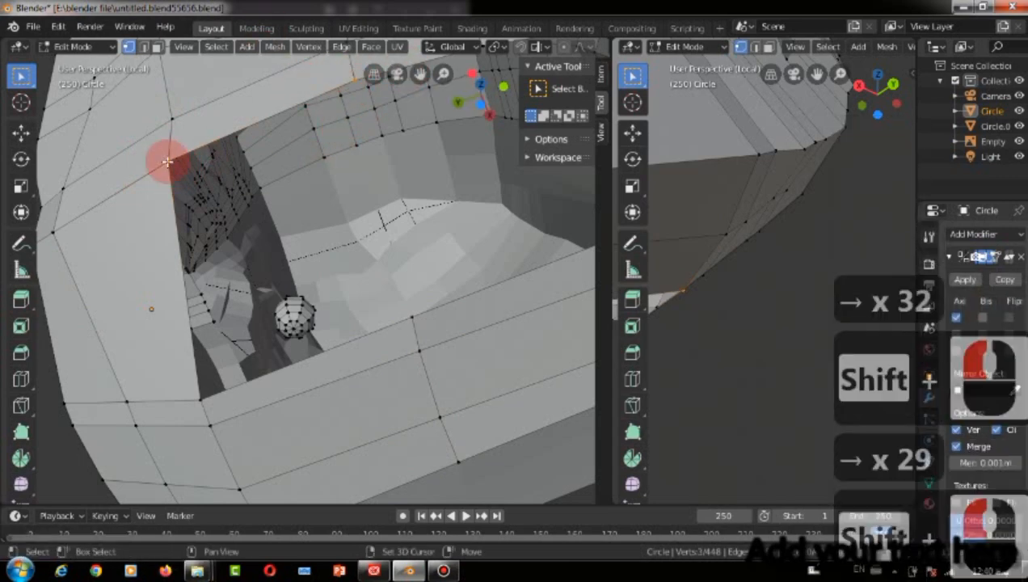
pyautogui.keyDown('shift'); pyautogui.click(202, 396); pyautogui.keyUp('shift')
pyautogui.press('f')
pyautogui.moveTo(470, 91); pyautogui.dragTo(592, 90)
pyautogui.hotkey('ctrl', 'z')
# Fill the four-sided face between the second face's open edge and the new loop cut.
pyautogui.scroll(-4, 328, 224)
pyautogui.click(465, 85)
pyautogui.moveTo(493, 96); pyautogui.dragTo(588, 103)
pyautogui.click(601, 132)
pyautogui.scroll(-5, 475, 308)
pyautogui.moveTo(478, 91); pyautogui.dragTo(558, 161)
pyautogui.moveTo(482, 91); pyautogui.dragTo(182, 364)
pyautogui.scroll(2, 183, 363)
pyautogui.scroll(2, 182, 363)
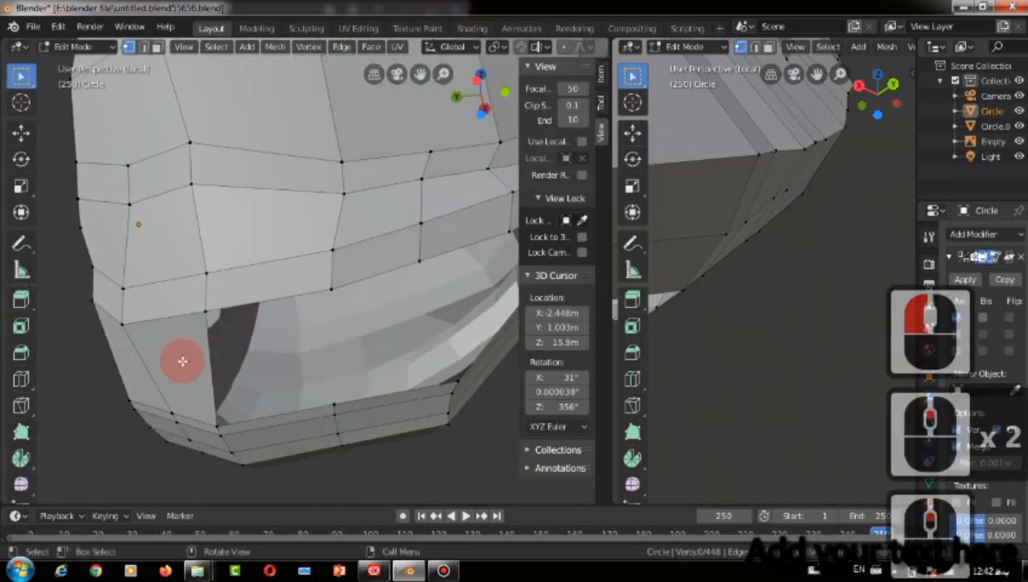
pyautogui.keyDown('shift'); pyautogui.click(206, 307); pyautogui.keyUp('shift')
pyautogui.keyDown('shift'); pyautogui.click(211, 420); pyautogui.keyUp('shift')
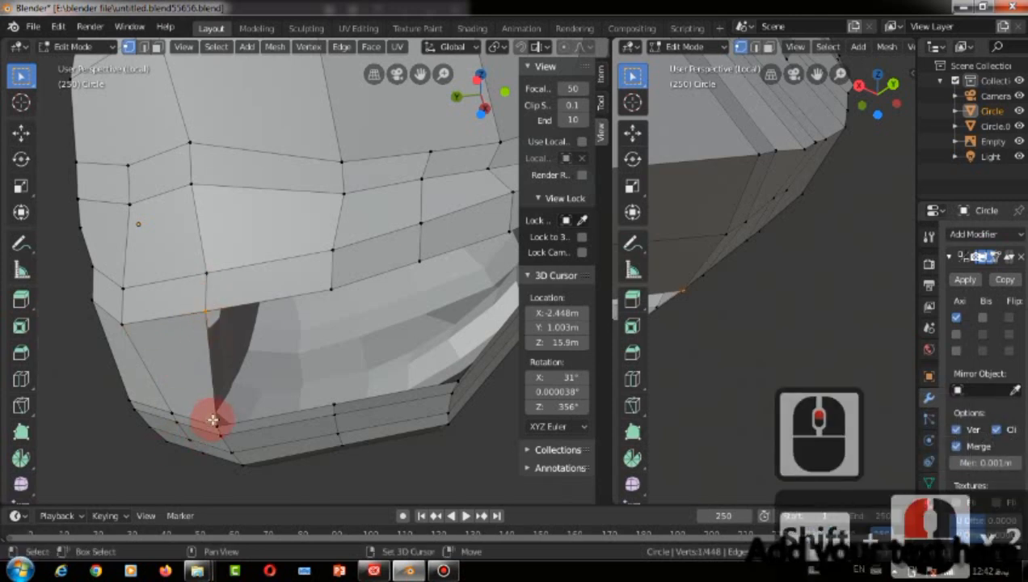
pyautogui.press('f')
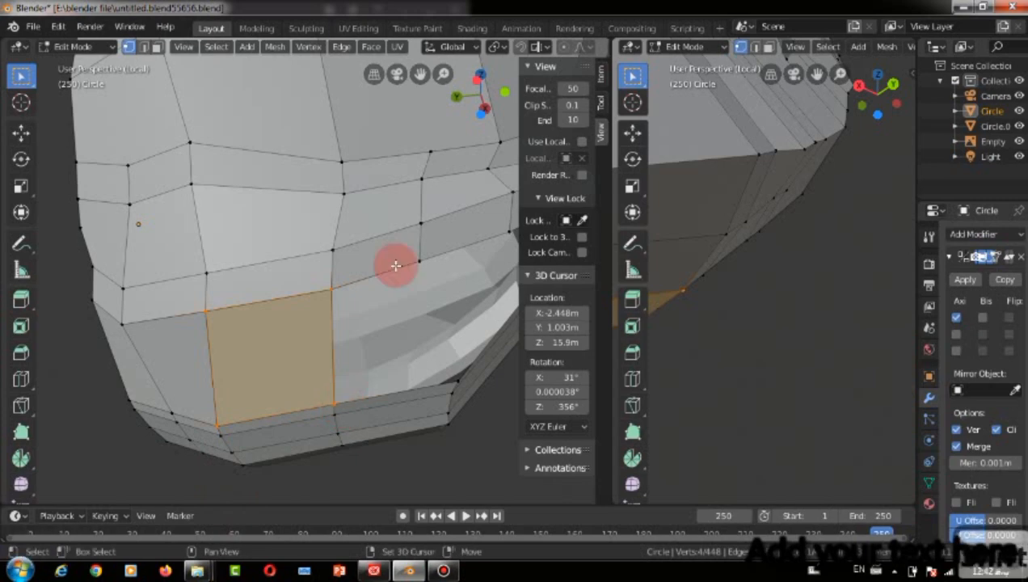
# Fill the adjoining face from the loop cut to the corner of the lower strip.
pyautogui.click(296, 286)
pyautogui.keyDown('shift'); pyautogui.moveTo(339, 292); pyautogui.dragTo(318, 279); pyautogui.keyUp('shift')
pyautogui.keyDown('shift'); pyautogui.click(335, 401); pyautogui.keyUp('shift')
pyautogui.press('f')
# Add a single loop cut across the lower strip section past the corner, slid by a factor of about 0.13.
pyautogui.moveTo(367, 396); pyautogui.dragTo(485, 267, button='middle')
pyautogui.keyDown('shift'); pyautogui.moveTo(485, 266); pyautogui.dragTo(509, 246, button='middle'); pyautogui.keyUp('shift')
pyautogui.hotkey('ctrl', 'r')
pyautogui.click(476, 300)
pyautogui.click(399, 322)
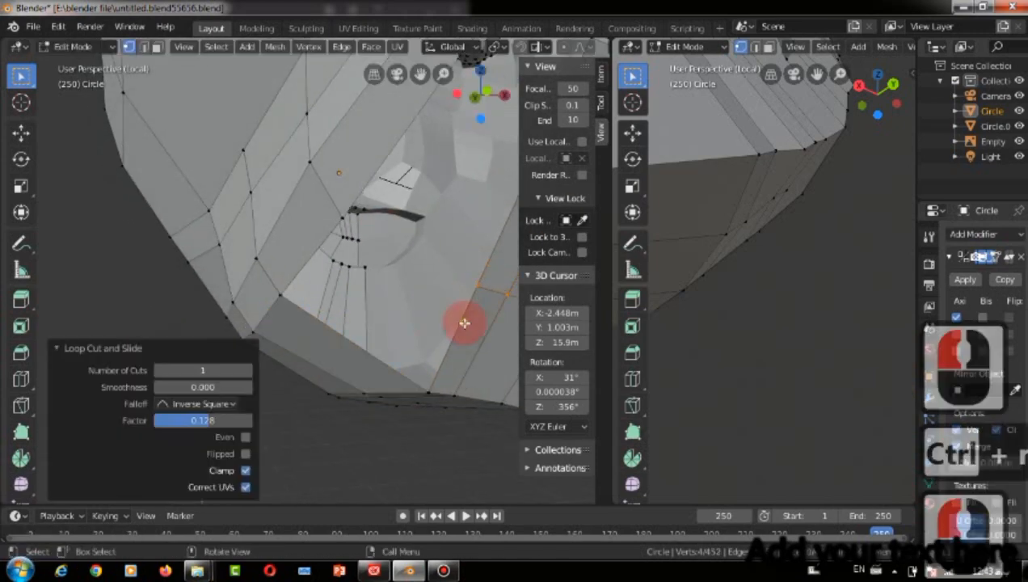
# Fill the four-sided face between the strip's corner and the newest loop cut.
pyautogui.moveTo(421, 74); pyautogui.dragTo(390, 57)
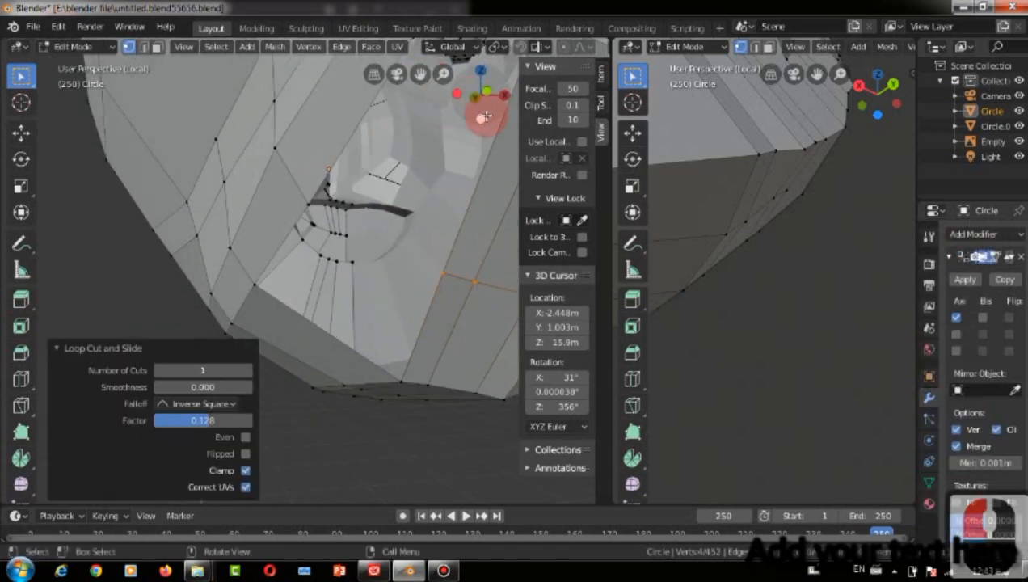
pyautogui.moveTo(483, 98); pyautogui.dragTo(582, 32)
pyautogui.moveTo(421, 74)
pyautogui.mouseDown()
pyautogui.moveTo(352, 113)
pyautogui.moveTo(415, 64)
pyautogui.mouseUp()
pyautogui.moveTo(293, 228); pyautogui.dragTo(267, 200)
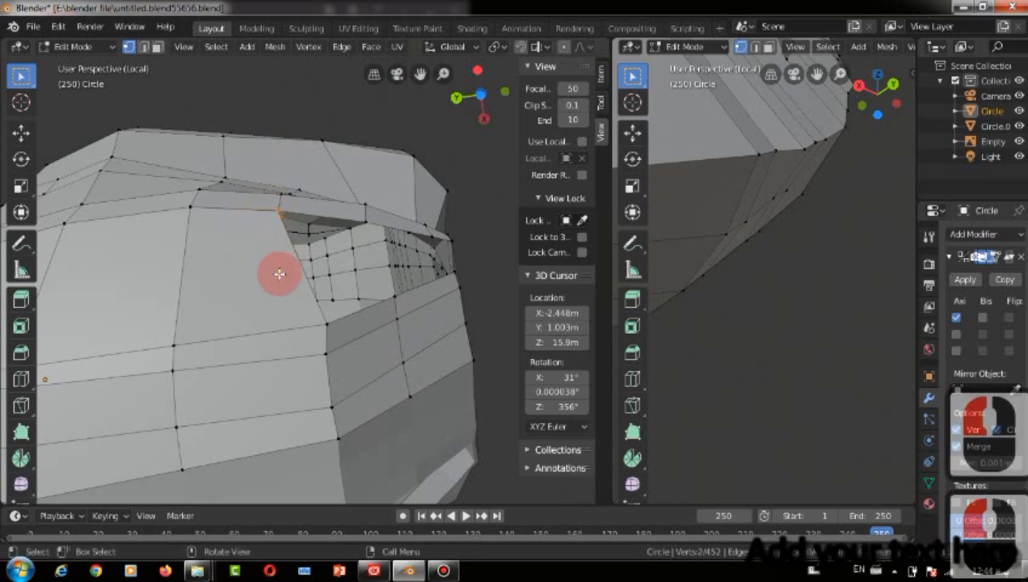
pyautogui.keyDown('shift'); pyautogui.click(327, 323); pyautogui.keyUp('shift')
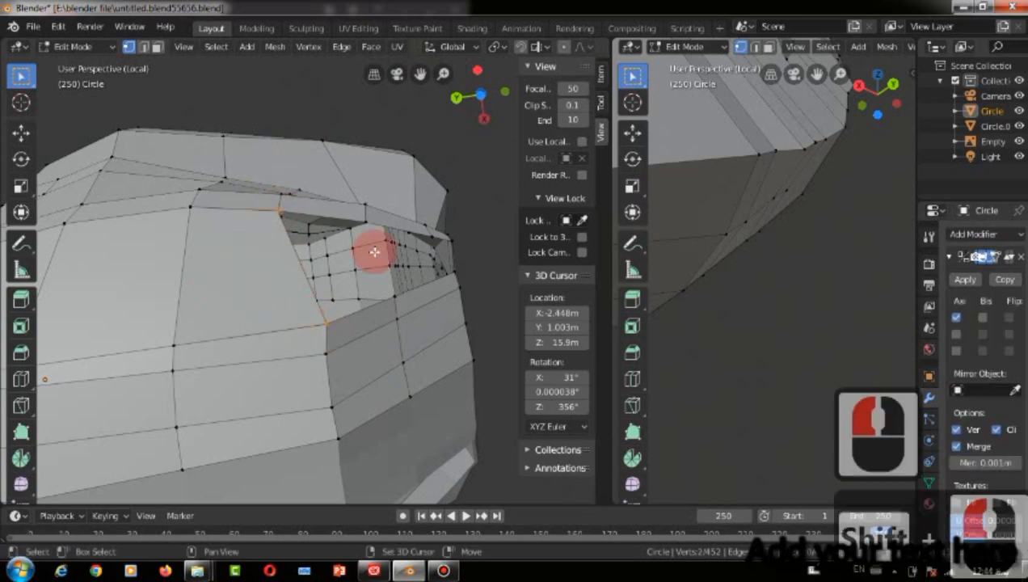
pyautogui.keyDown('shift'); pyautogui.click(366, 224); pyautogui.keyUp('shift')
pyautogui.keyDown('shift'); pyautogui.click(396, 299); pyautogui.keyUp('shift')
pyautogui.press('f')
# Select the vertices around the remaining gap of the lower opening and fill it with one face.
pyautogui.moveTo(420, 74); pyautogui.dragTo(325, 95)
pyautogui.moveTo(481, 95); pyautogui.dragTo(384, 147)
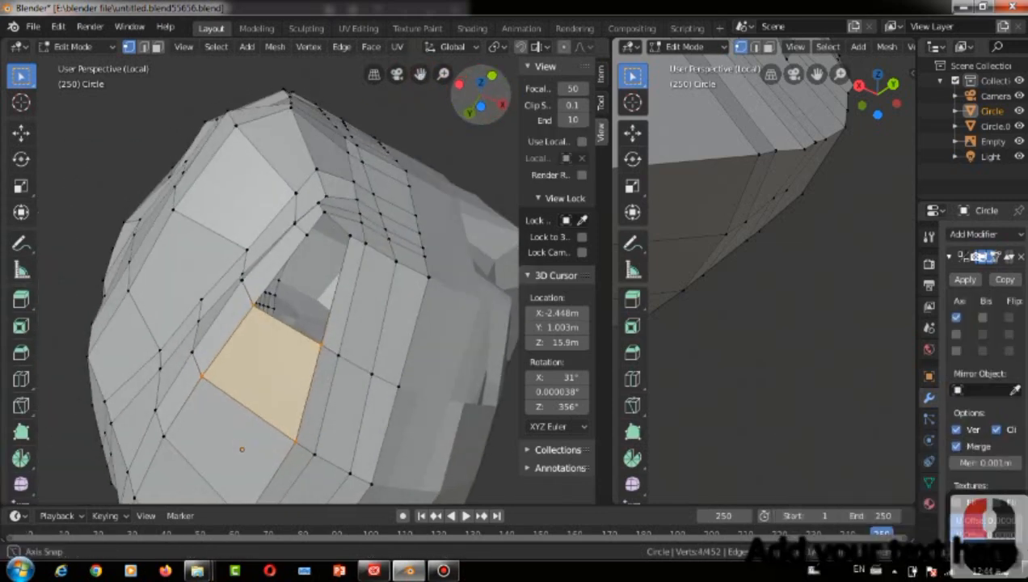
pyautogui.keyDown('shift'); pyautogui.click(259, 305); pyautogui.keyUp('shift')
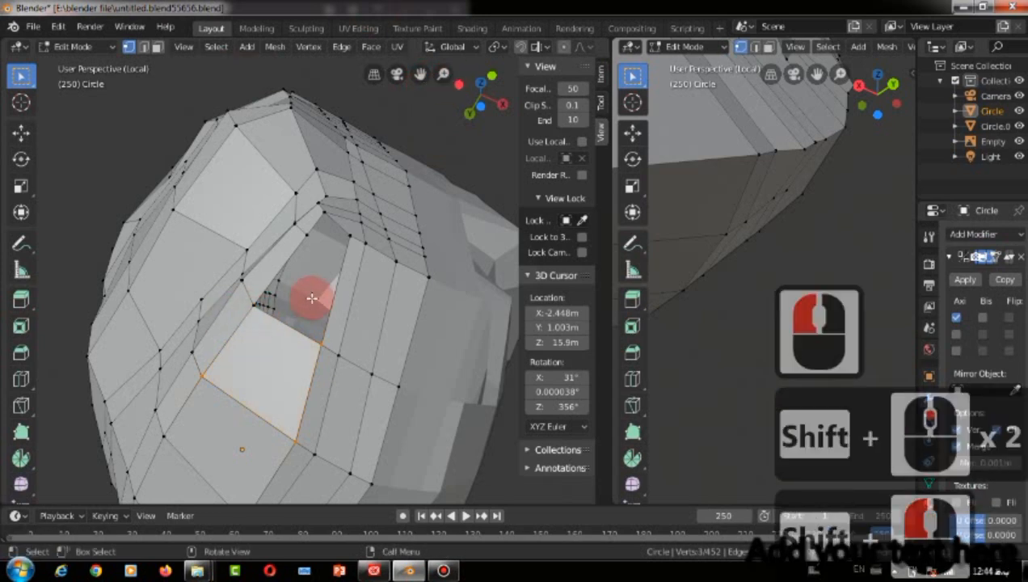
pyautogui.keyDown('shift'); pyautogui.click(230, 298); pyautogui.keyUp('shift')
pyautogui.keyDown('shift'); pyautogui.click(227, 313); pyautogui.keyUp('shift')
pyautogui.click(227, 316)
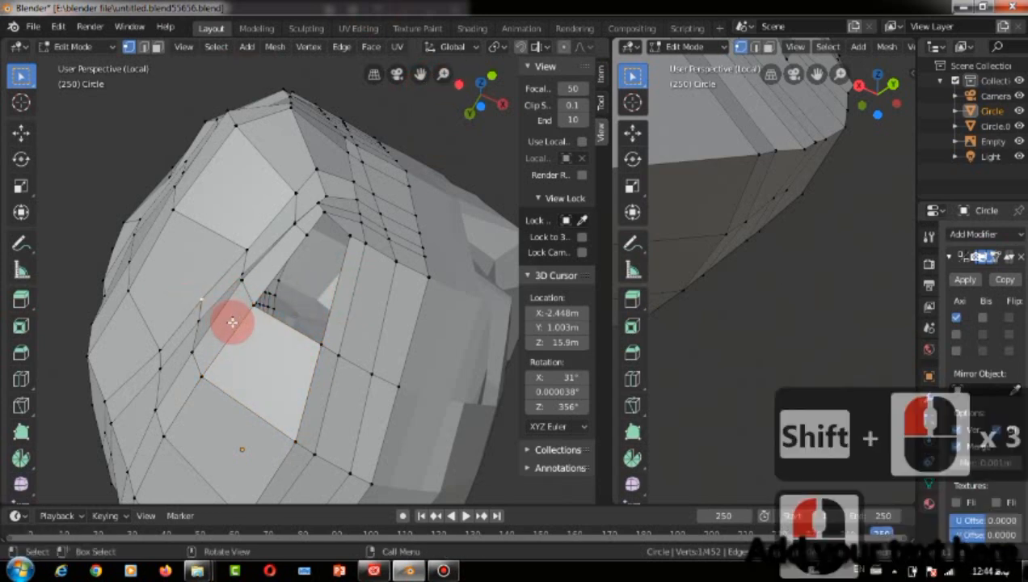
pyautogui.keyDown('shift'); pyautogui.click(322, 211); pyautogui.keyUp('shift')
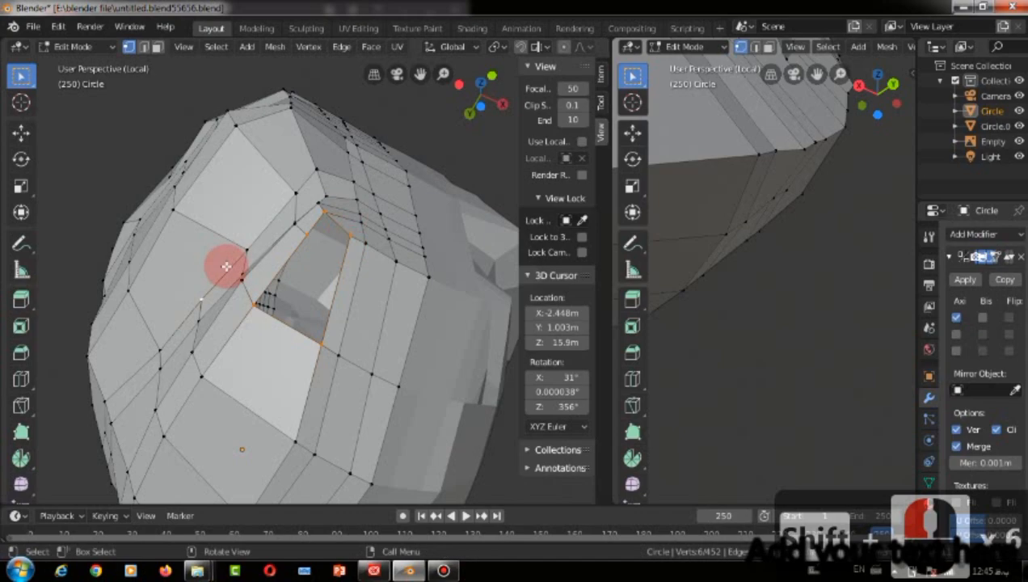
pyautogui.press('f')
pyautogui.scroll(-7, 472, 301)
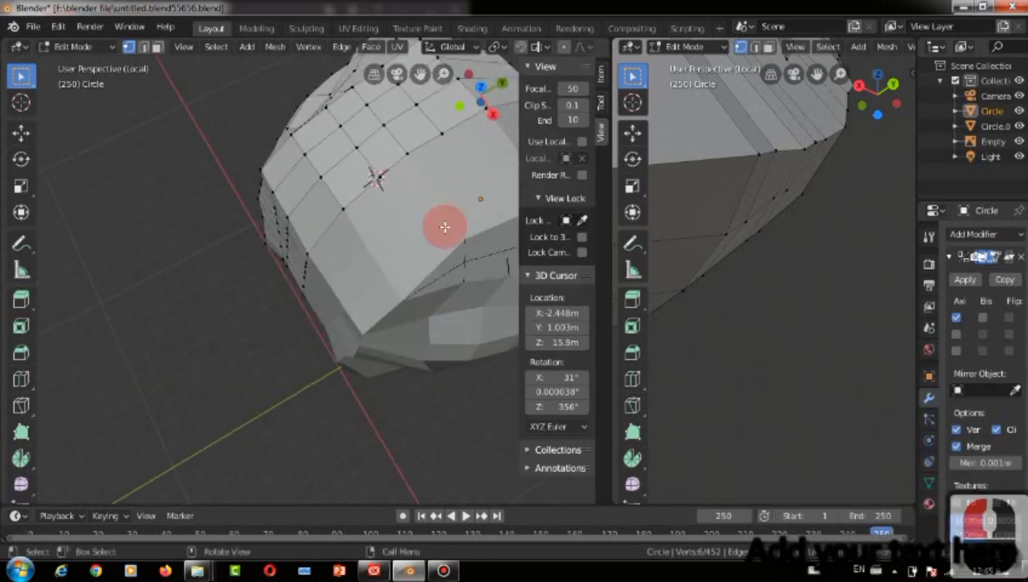